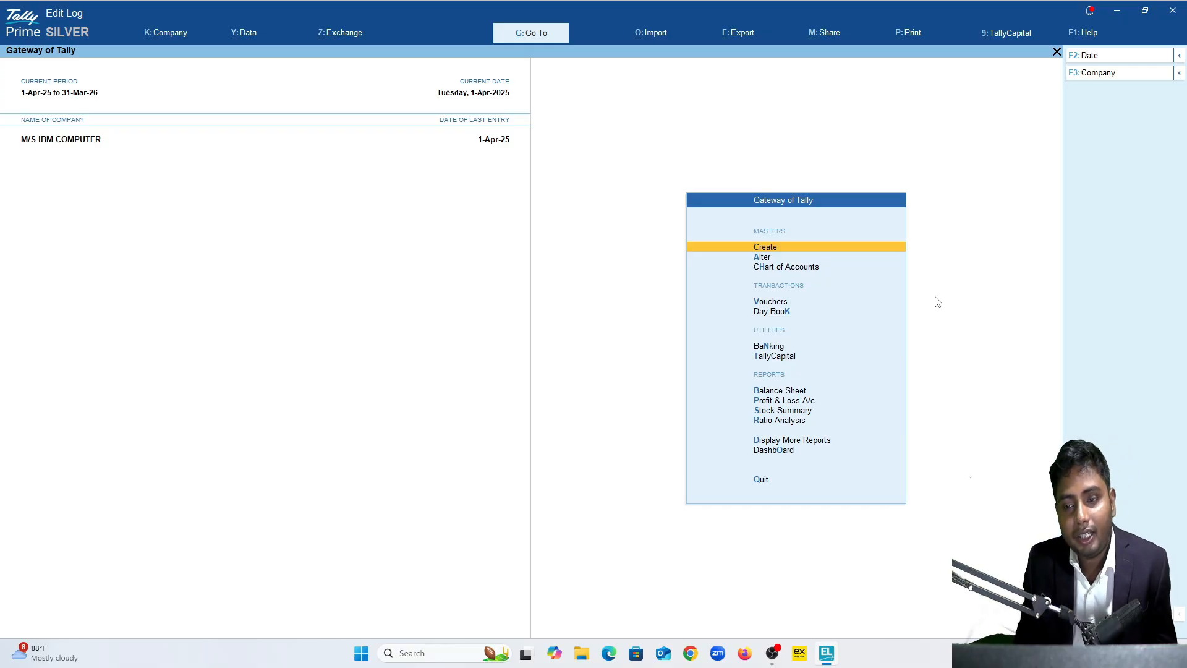
Open a new purchase voucher and enter 51456 as the supplier invoice number
key(Down)
key(Down)
key(Down)
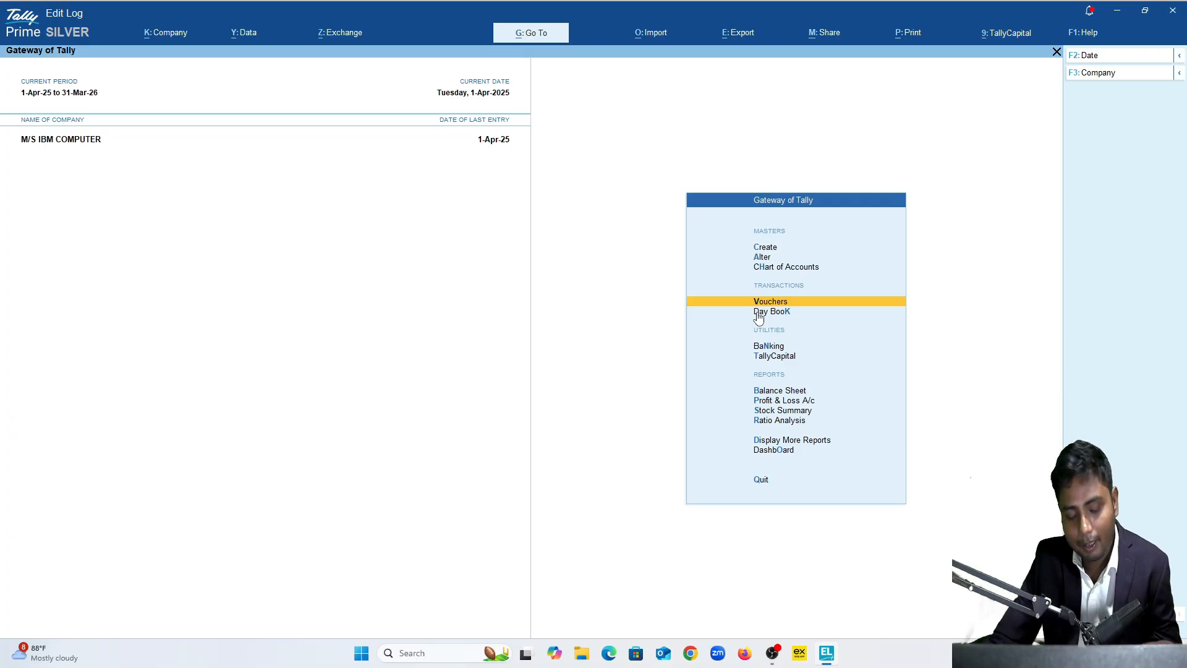
key(Return)
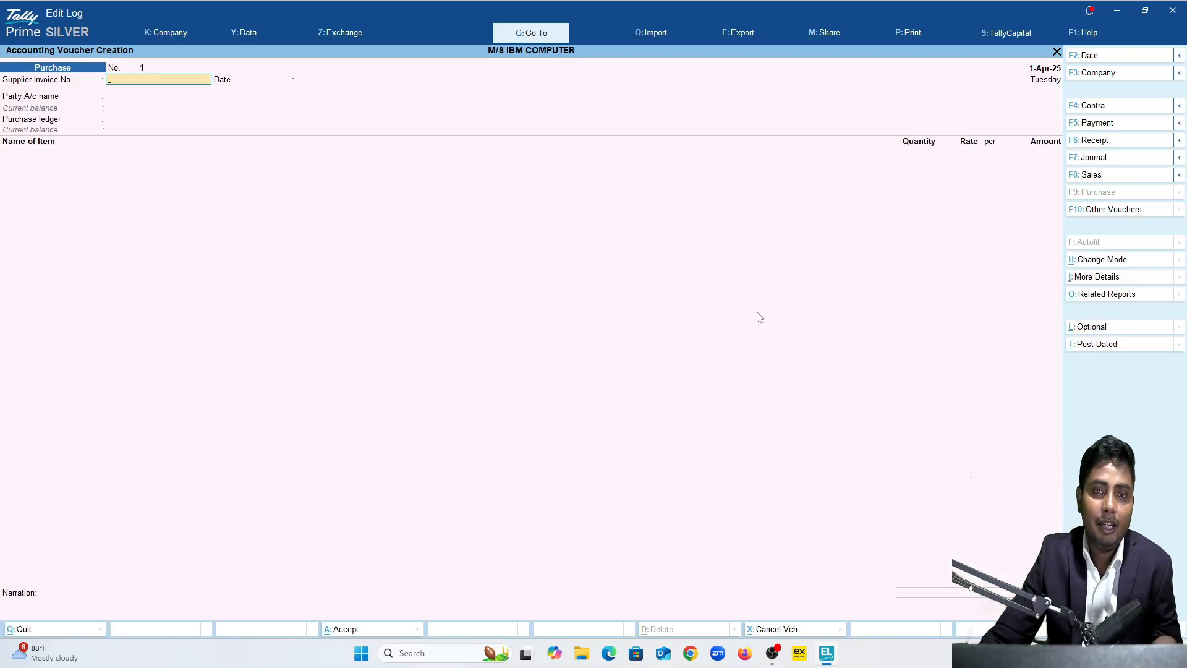
key(Escape)
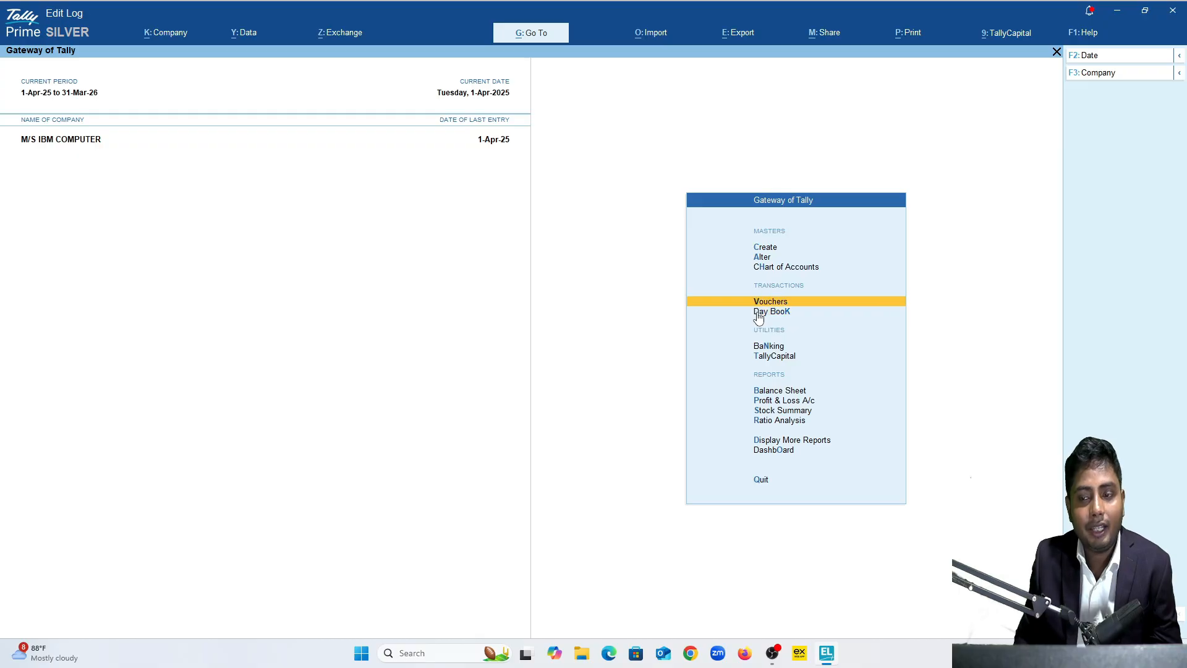
key(Return)
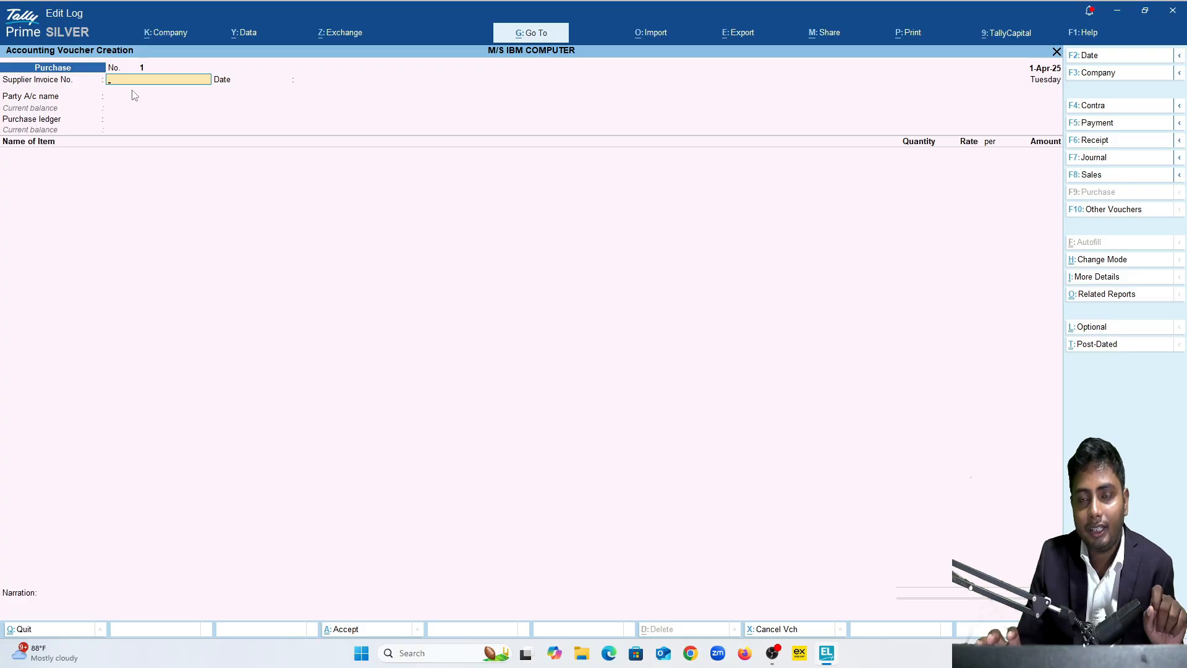
text(51456)
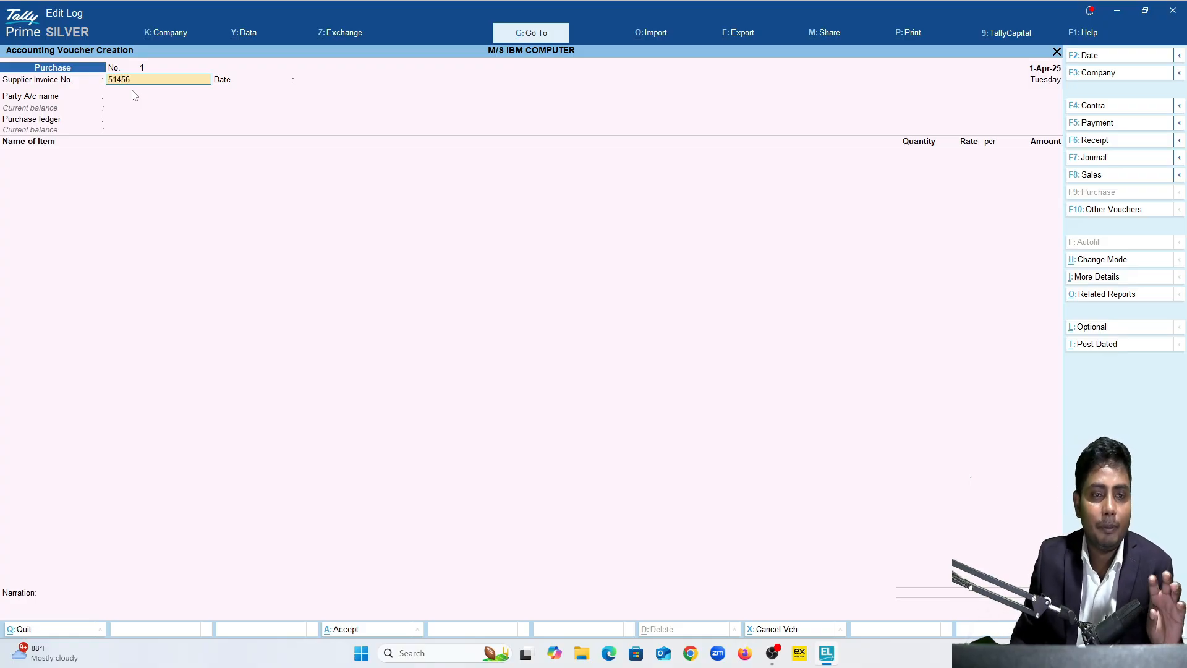
key(Return)
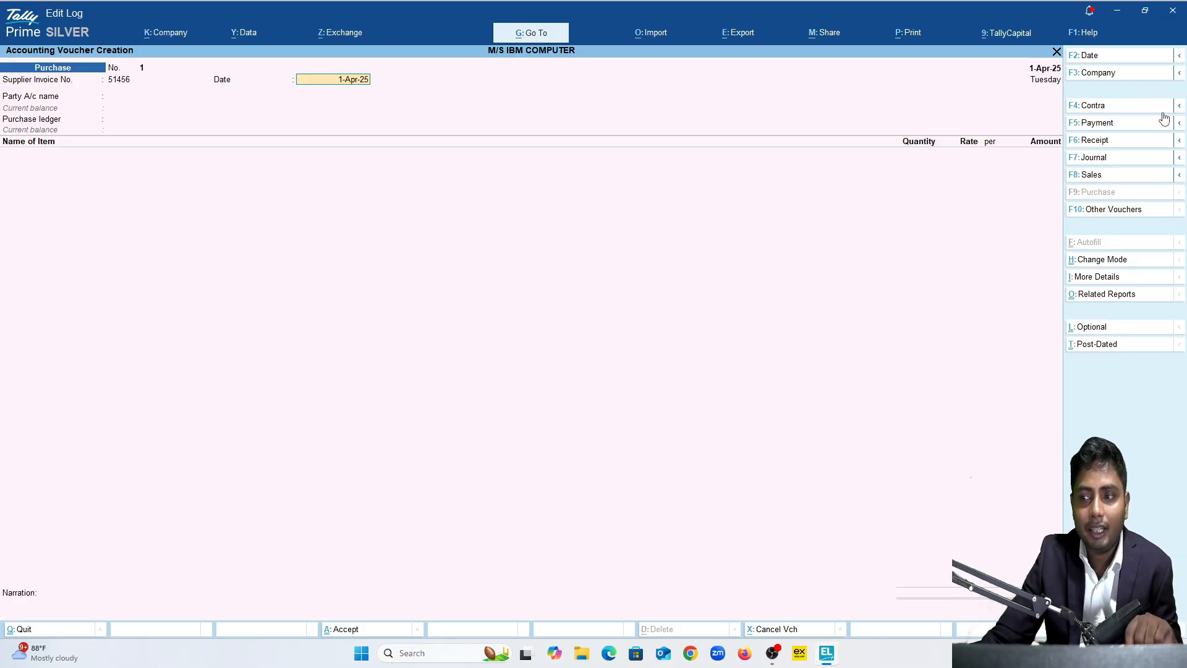
click(1078, 62)
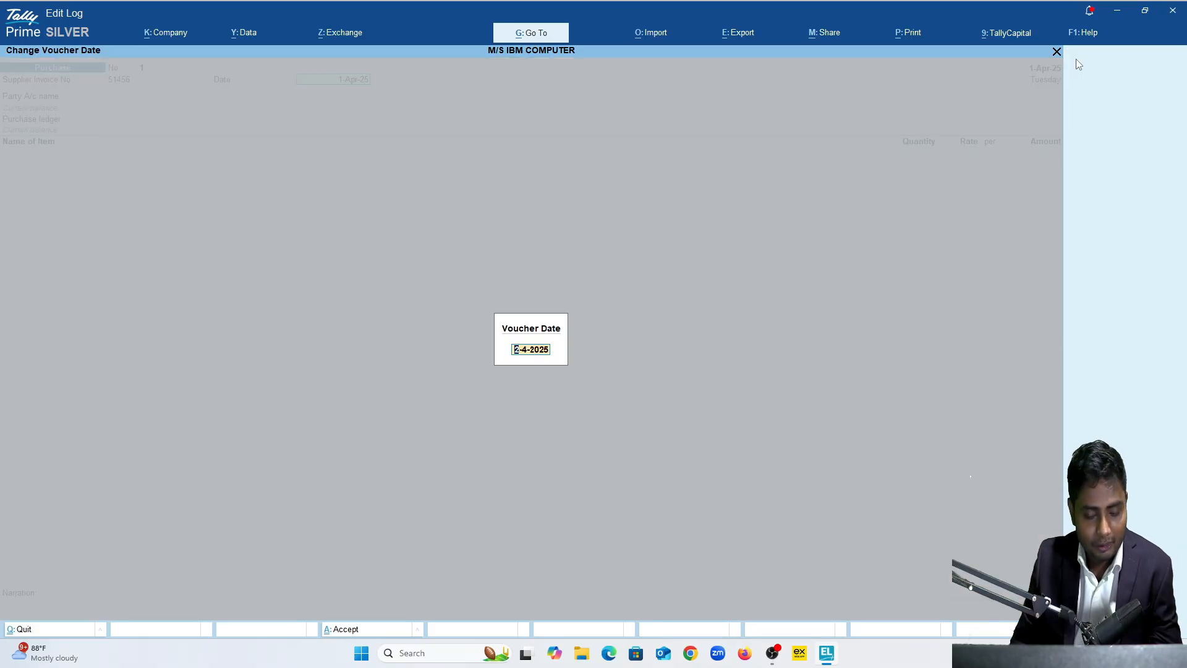
key(Escape)
key(Escape)
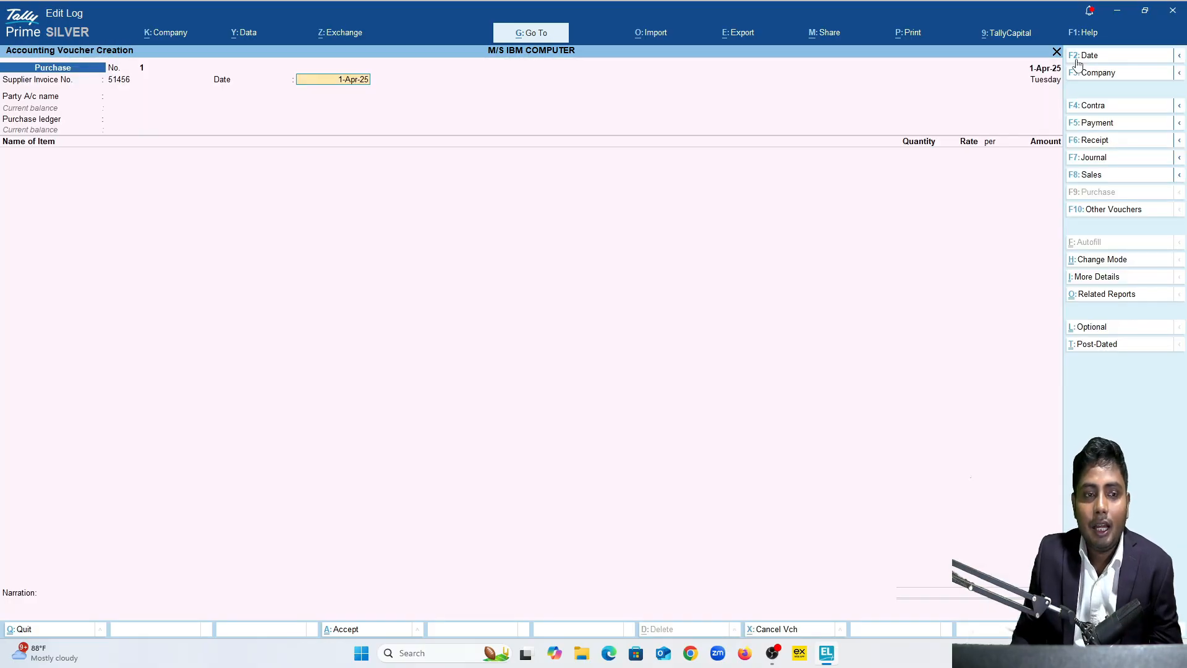
Accept 1-Apr-25 as the supplier invoice date
key(Return)
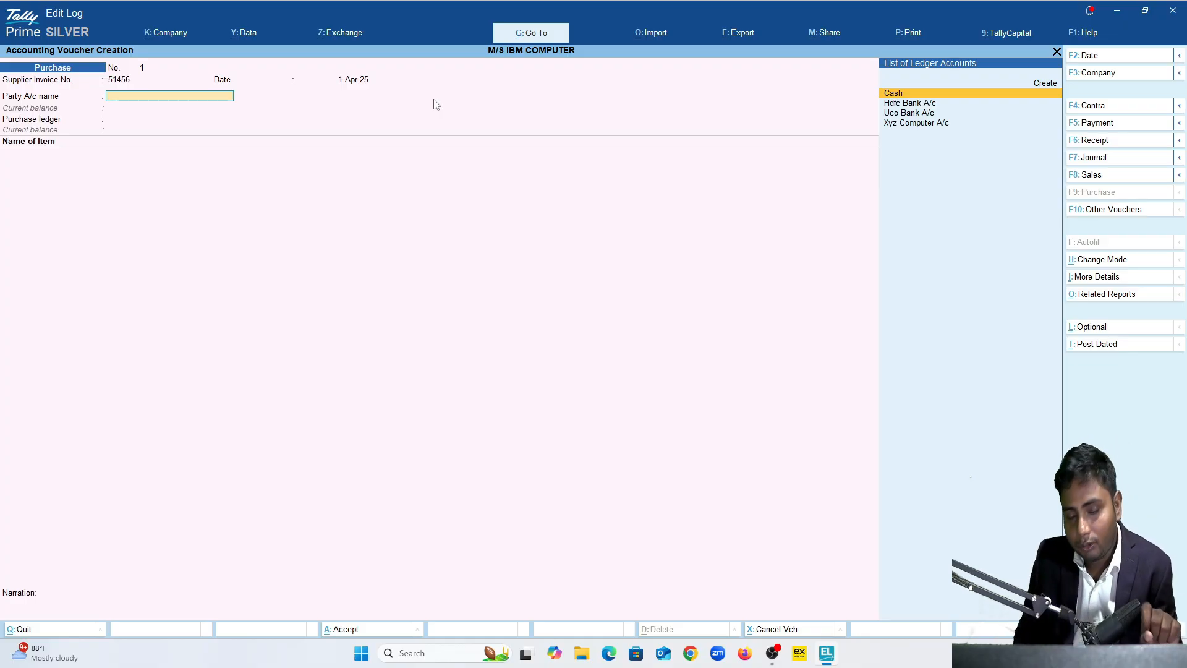
key(Up)
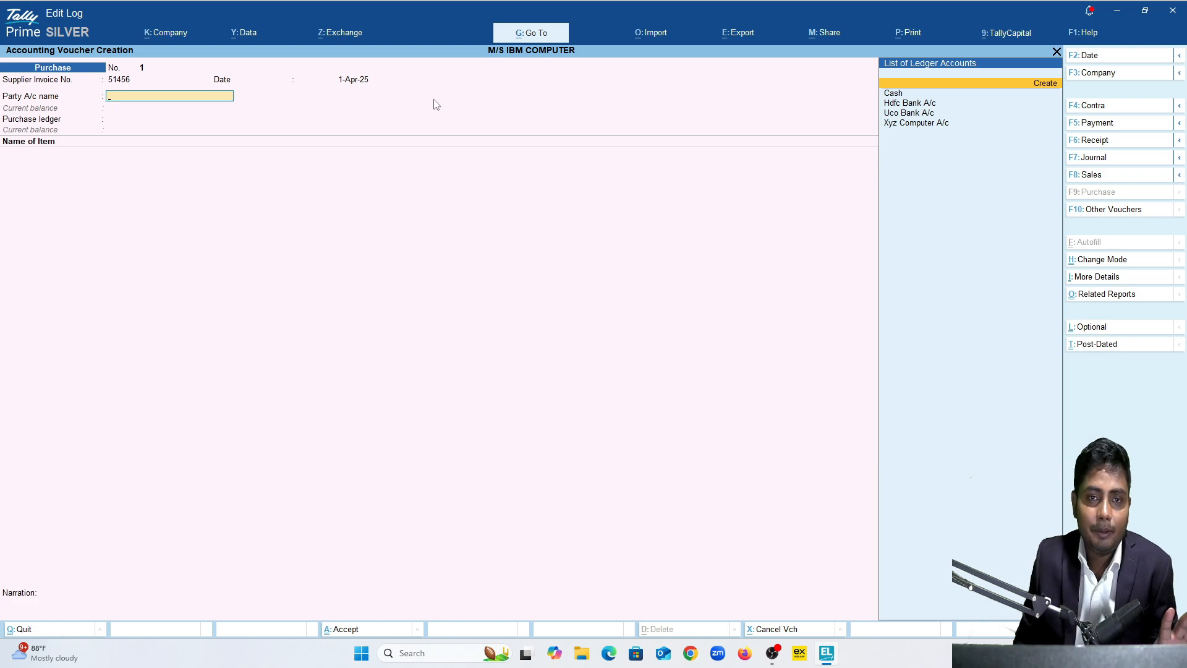
key(alt+c)
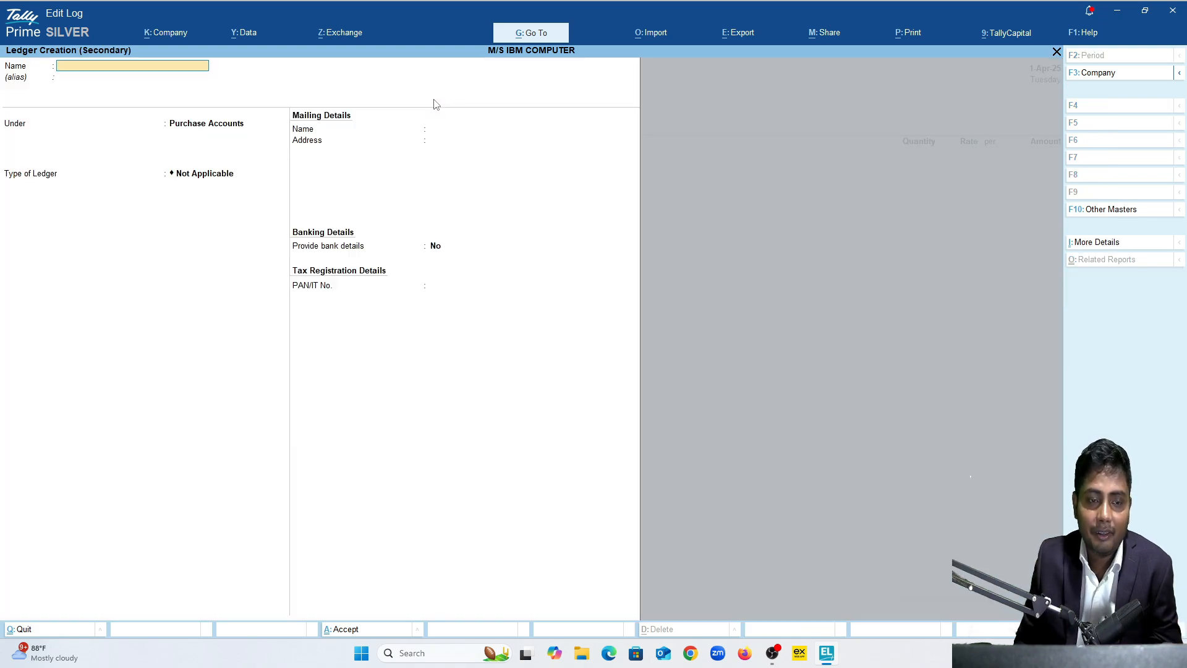
key(Escape)
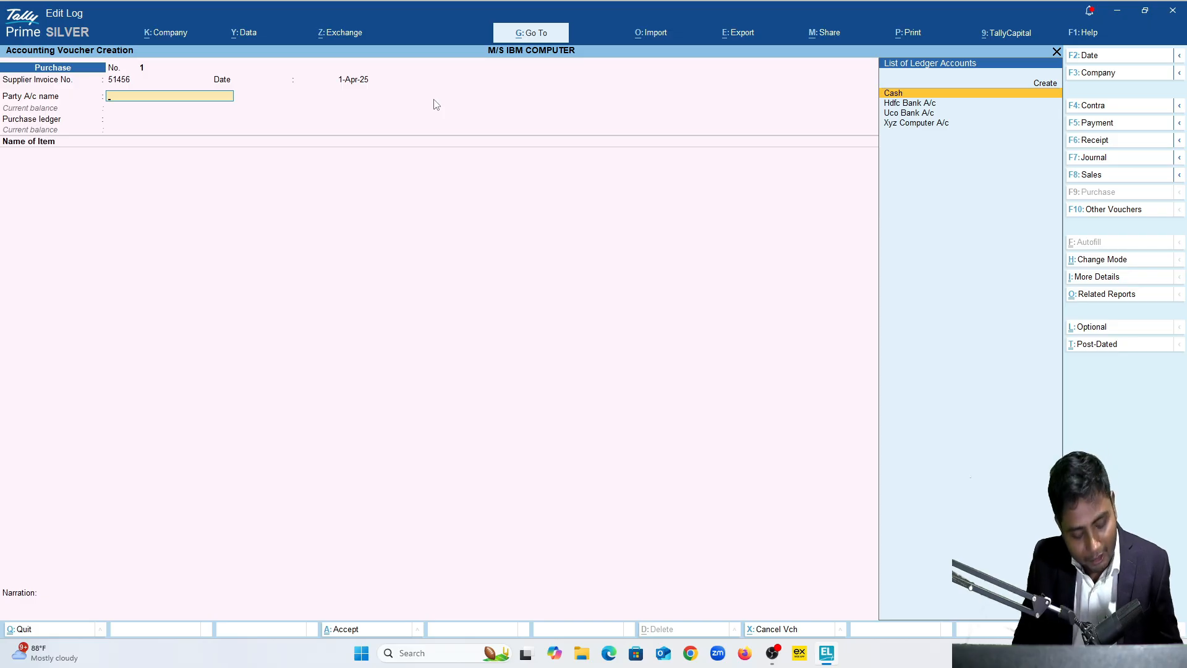
key(alt+c)
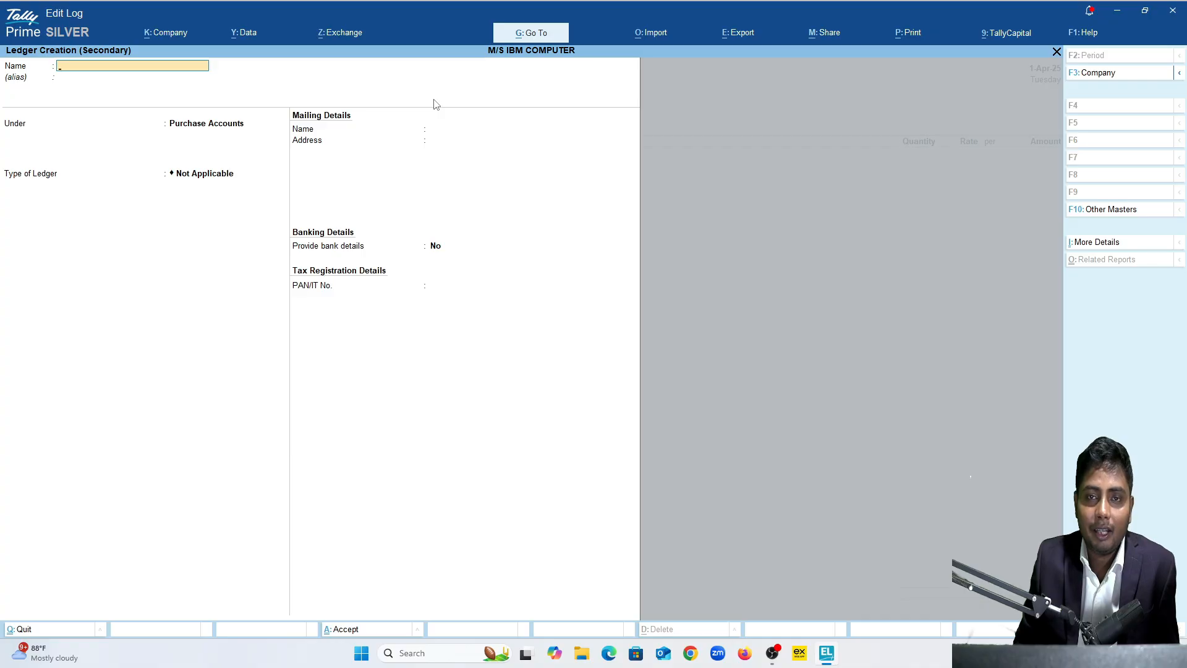
key(Escape)
key(y)
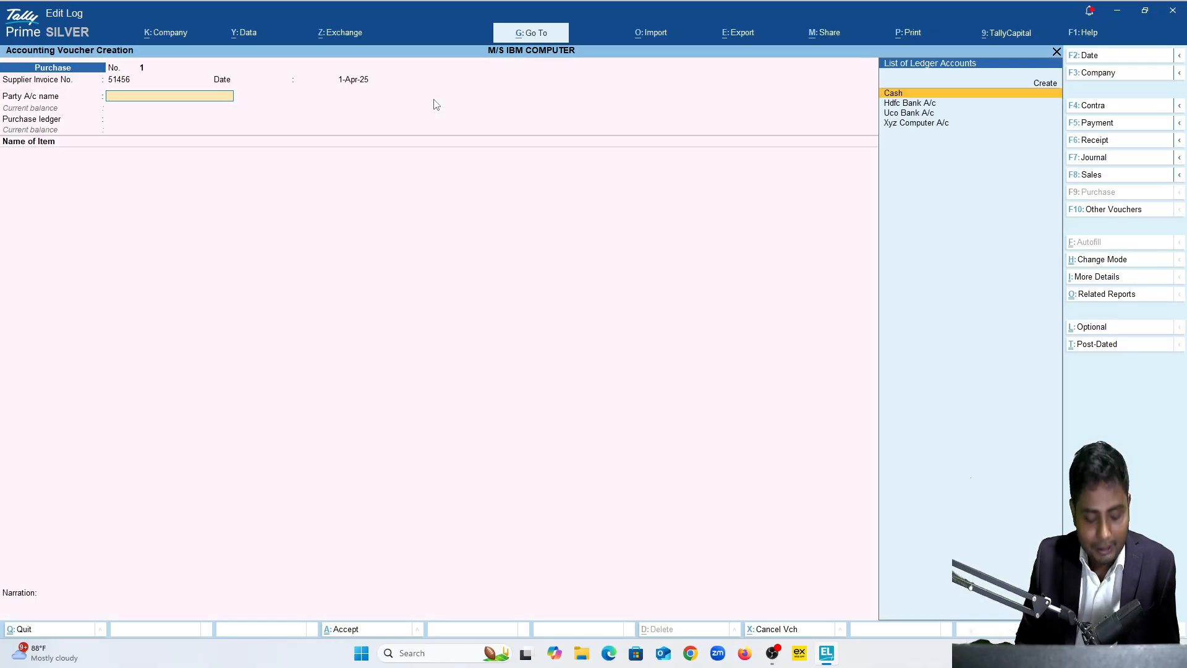
Choose Xyz Computer A/c as the party account of the purchase voucher
key(Down)
key(Down)
key(Down)
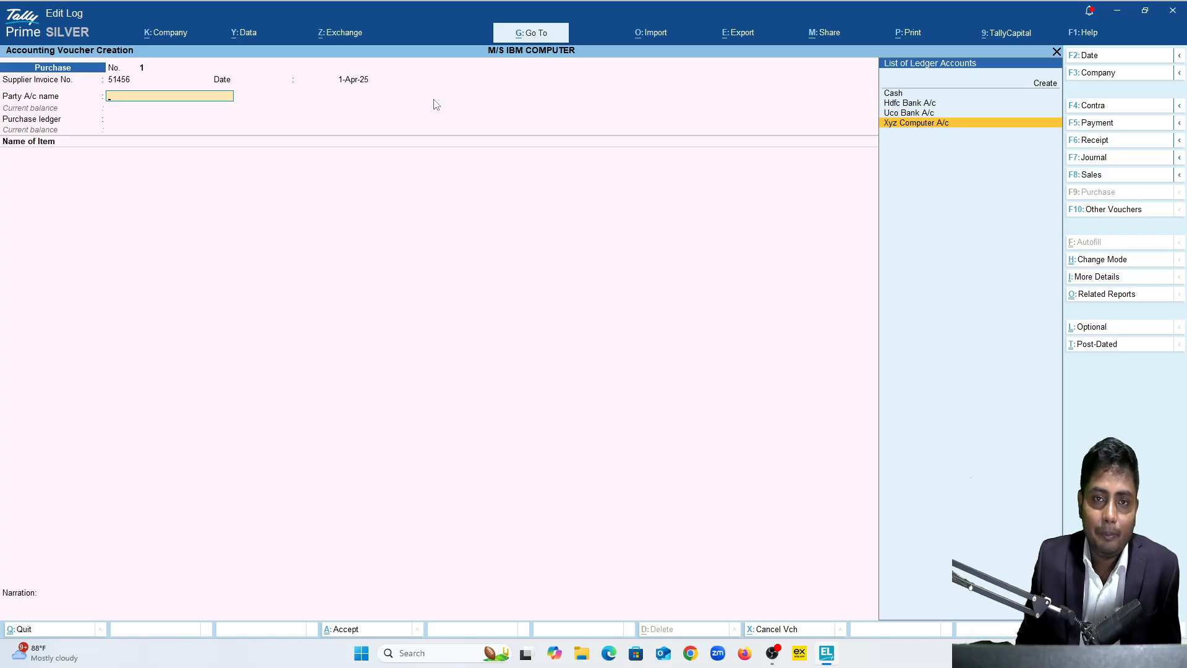
key(Return)
key(ctrl+a)
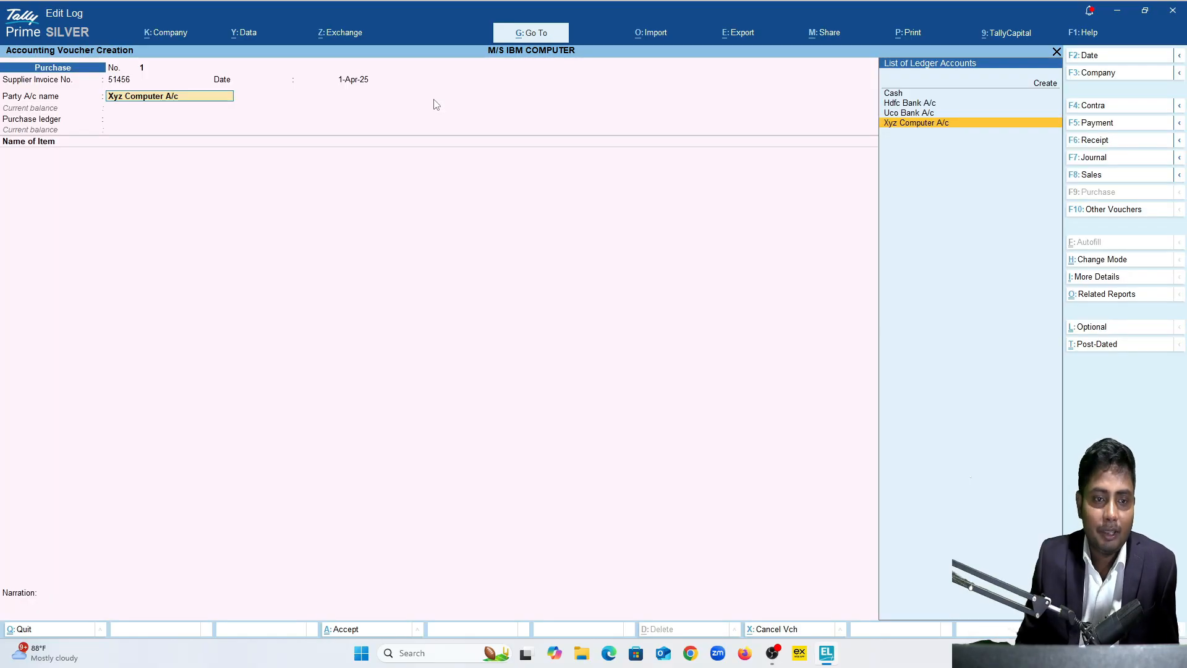
Open the Xyz Computer A/c ledger for alteration from the voucher and review its group, bill-by-bill and credit settings
key(ctrl)
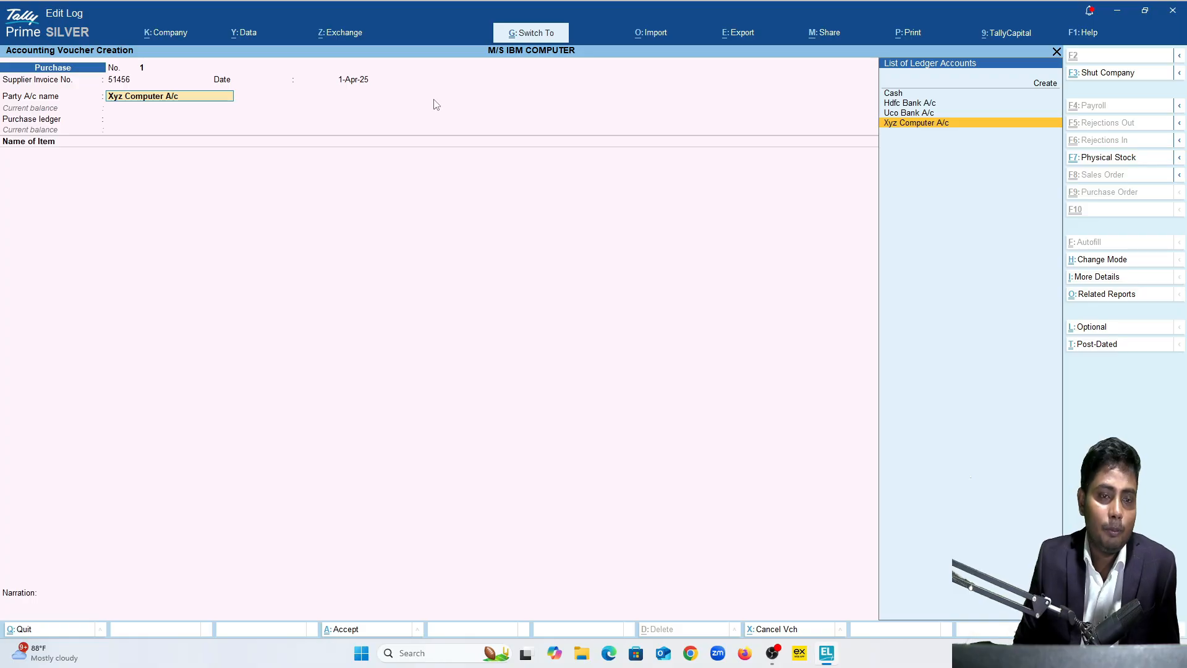
key(ctrl+Return)
key(Return)
key(Return)
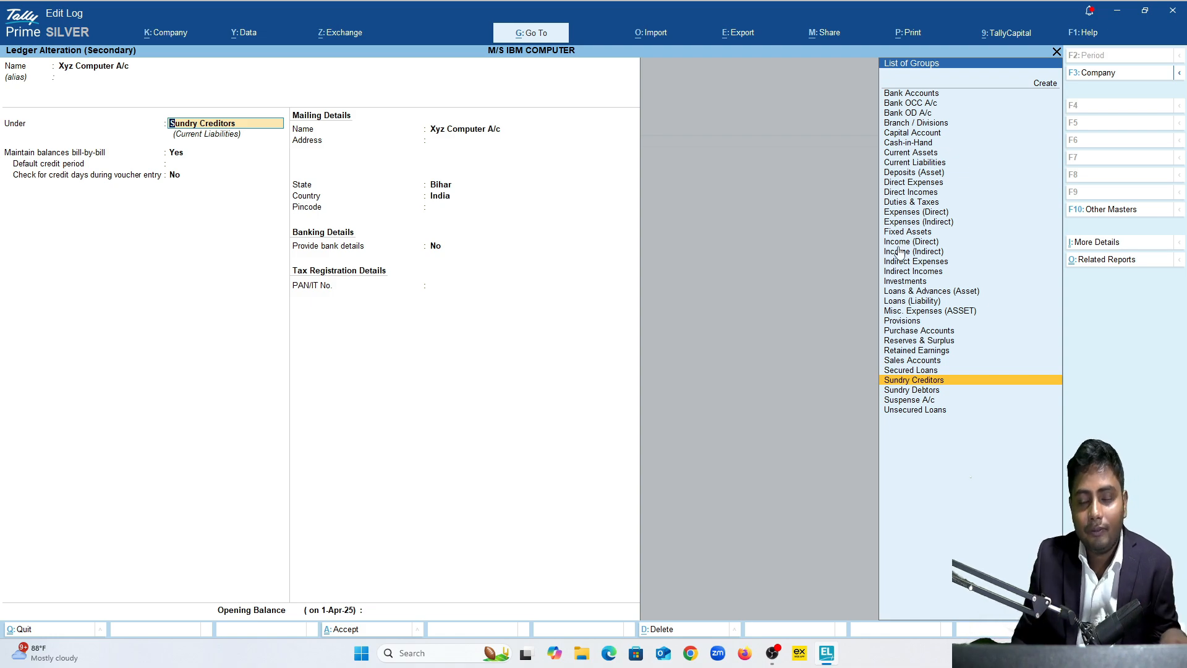
key(Return)
key(Return)
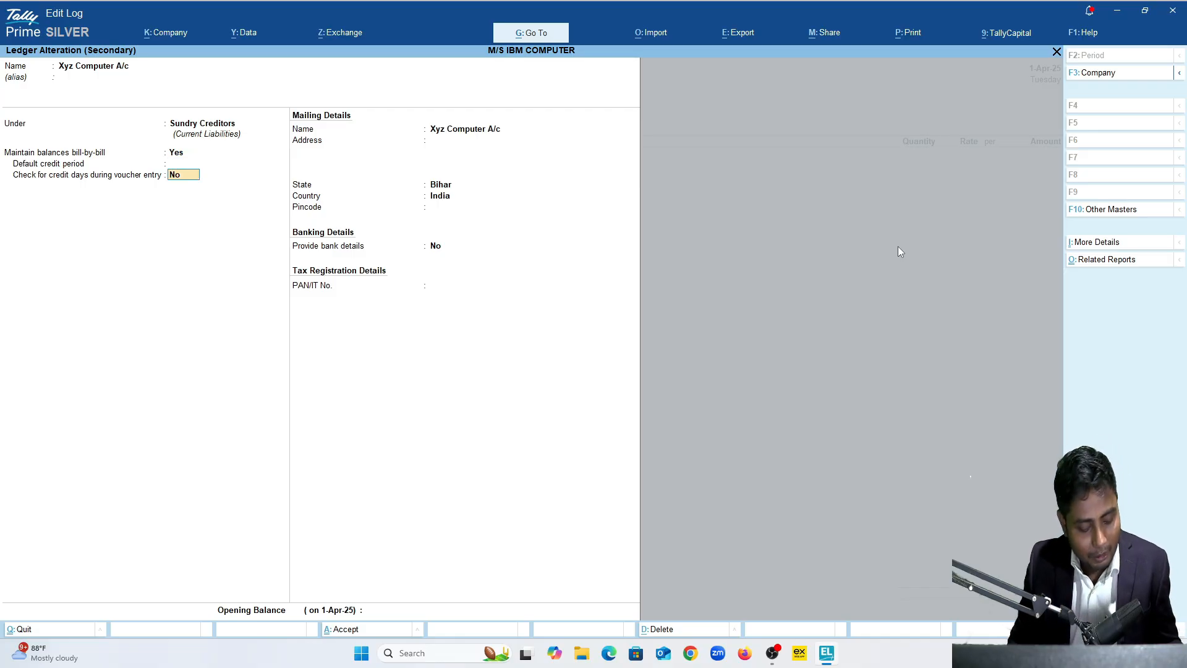
key(BackSpace)
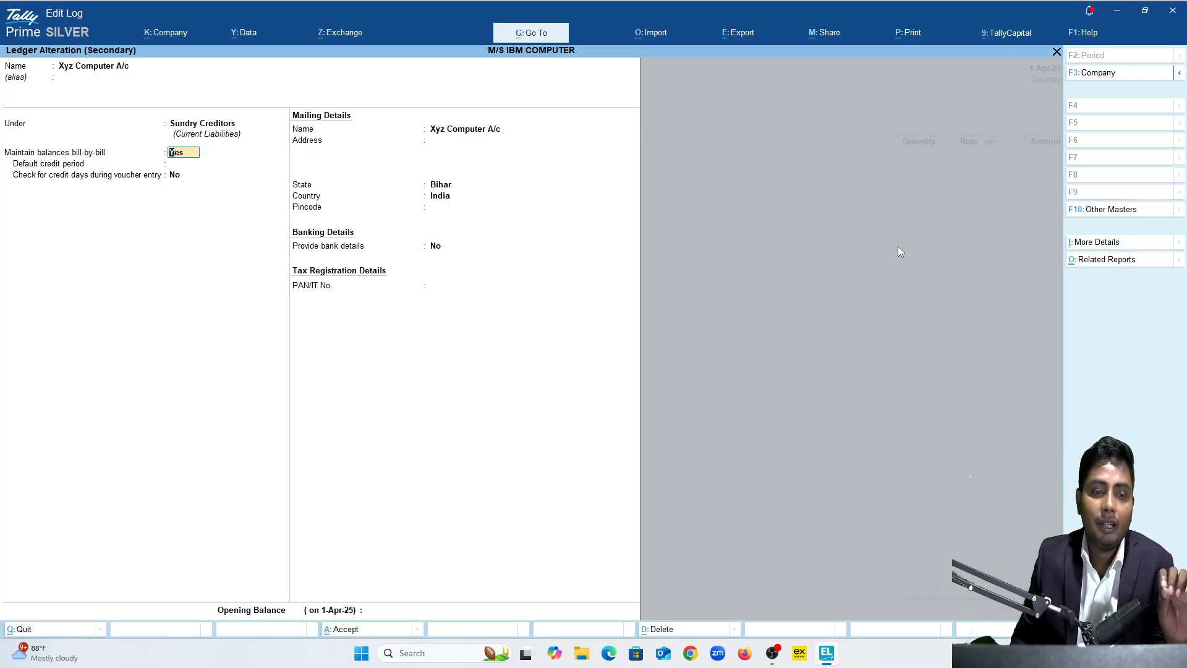
key(Return)
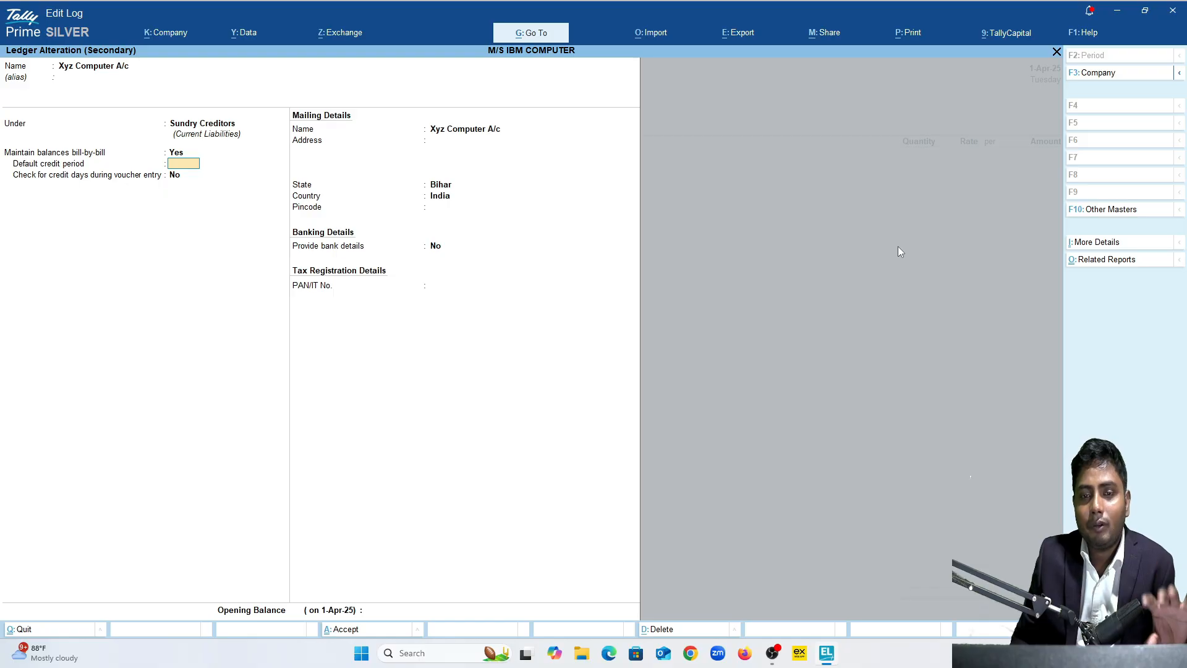
key(Return)
key(Return)
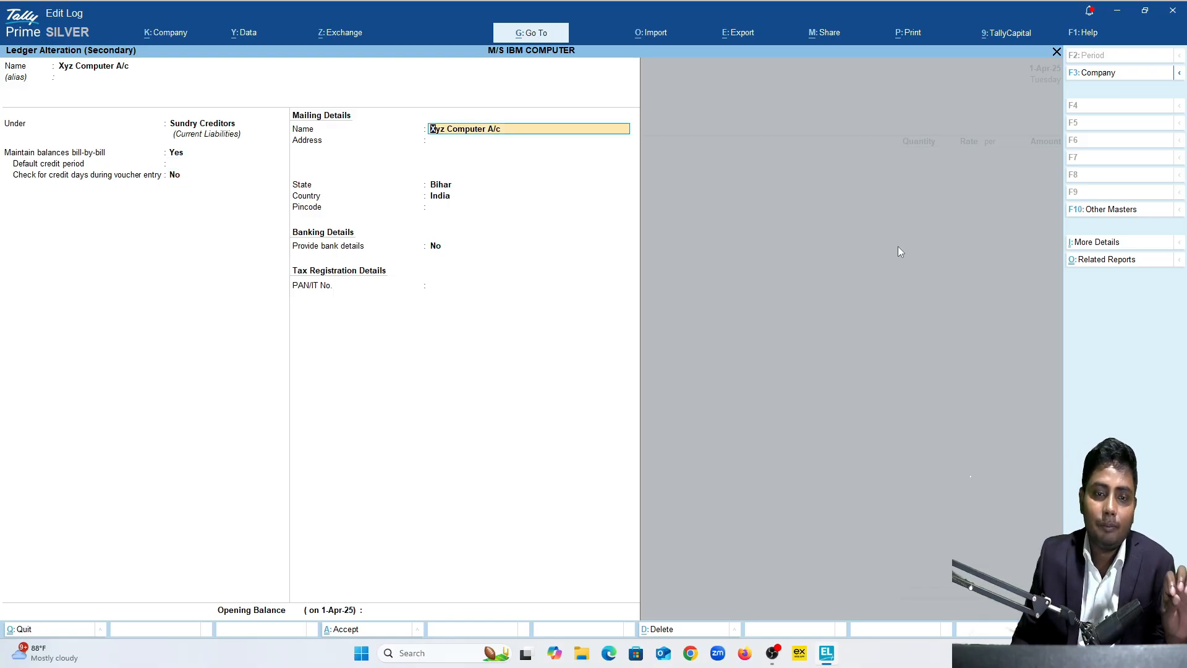
Review the ledger's mailing, banking, tax and opening balance fields and accept the ledger without edits
key(Return)
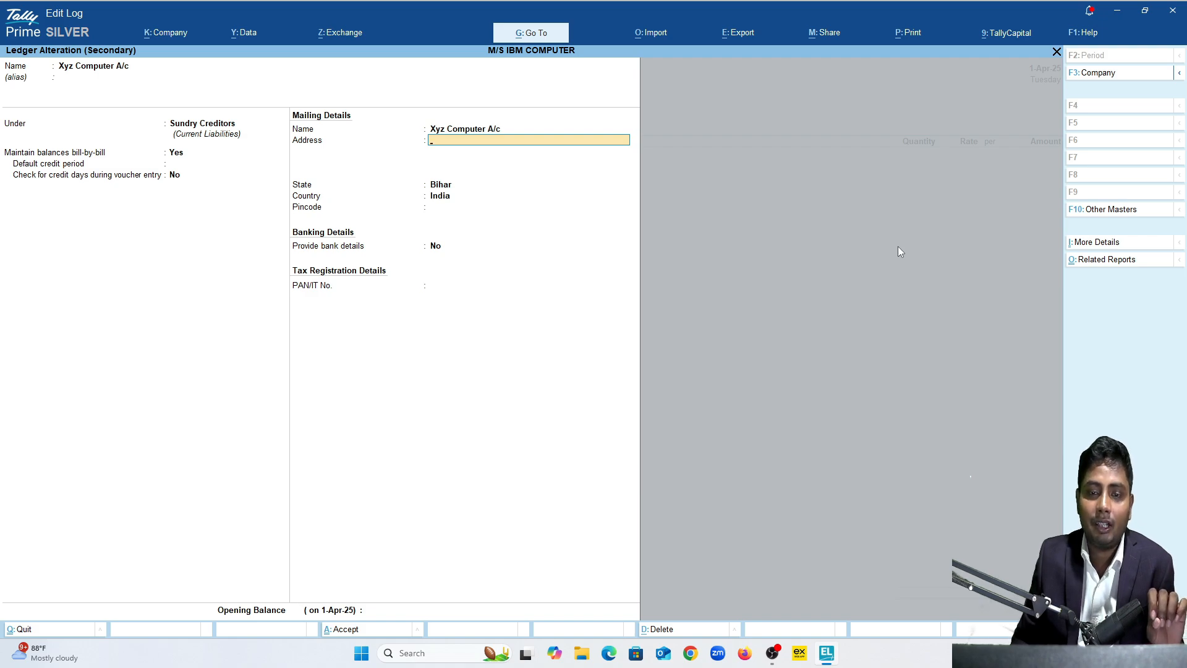
key(Return)
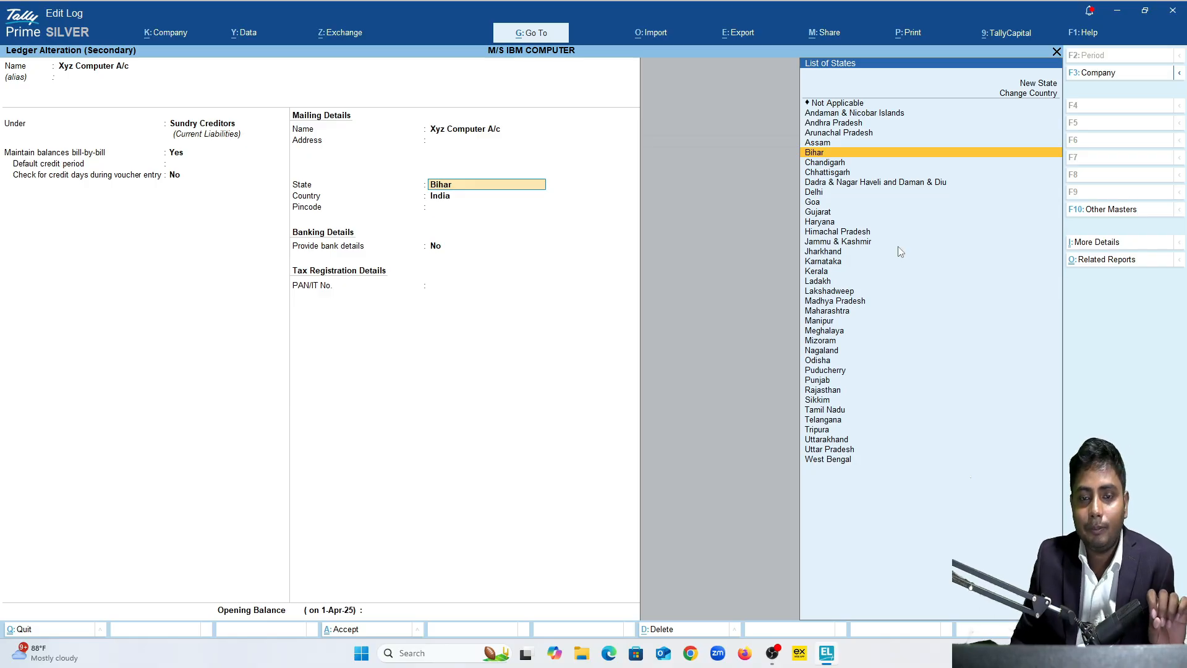
key(Return)
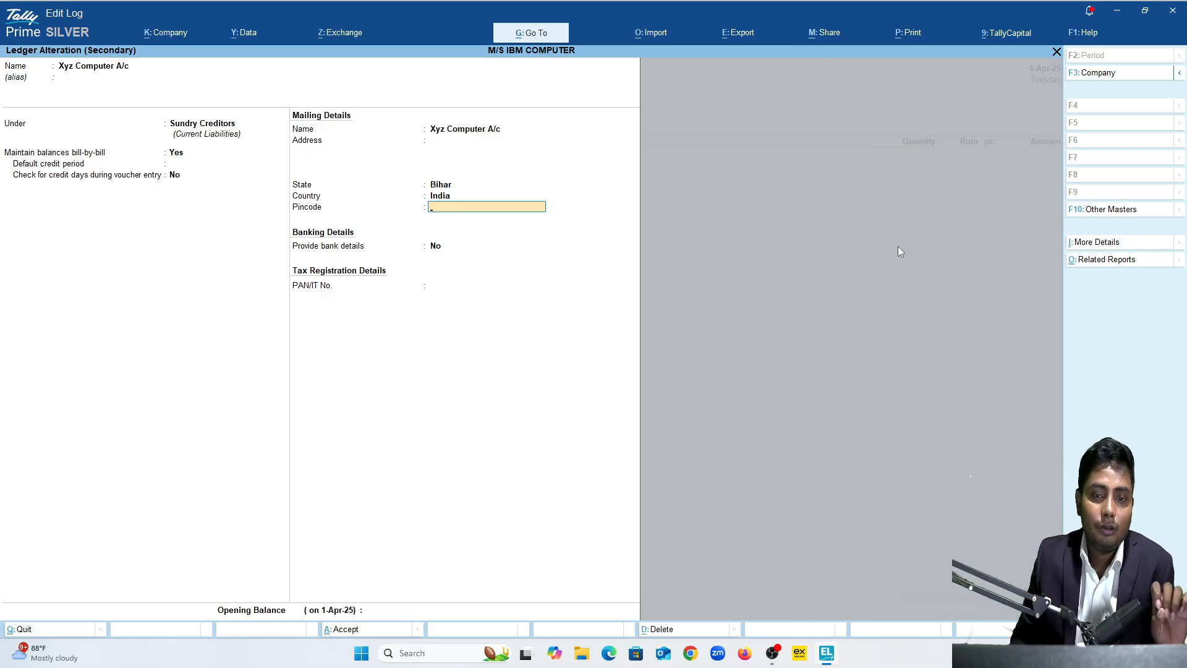
key(Return)
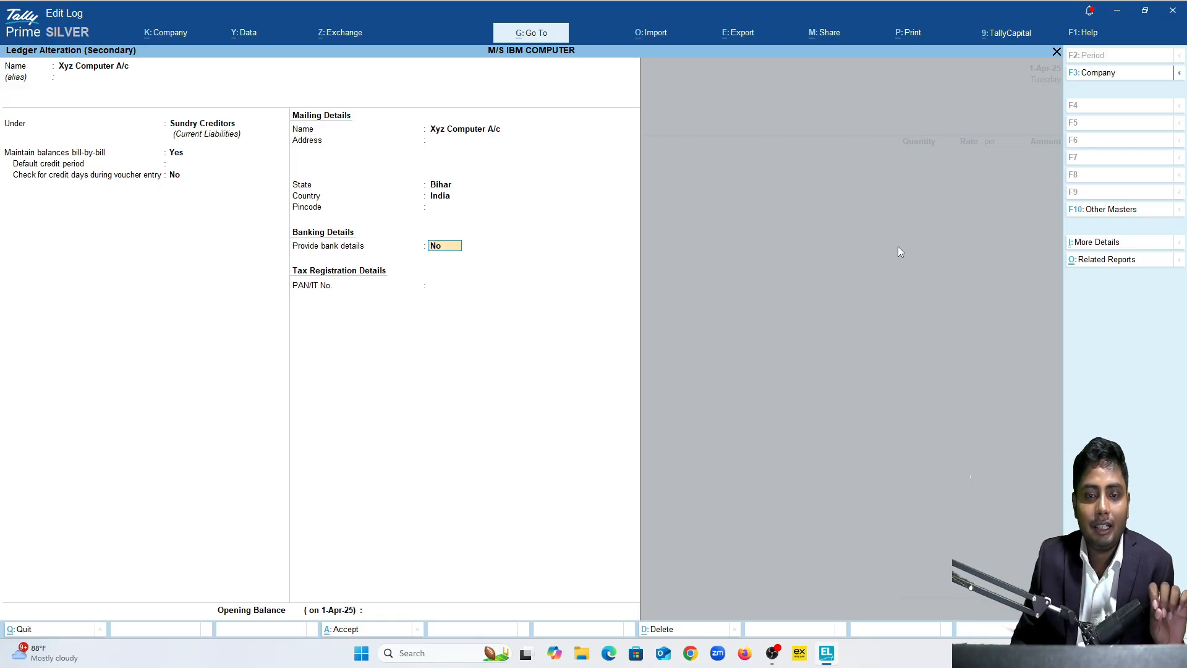
key(Return)
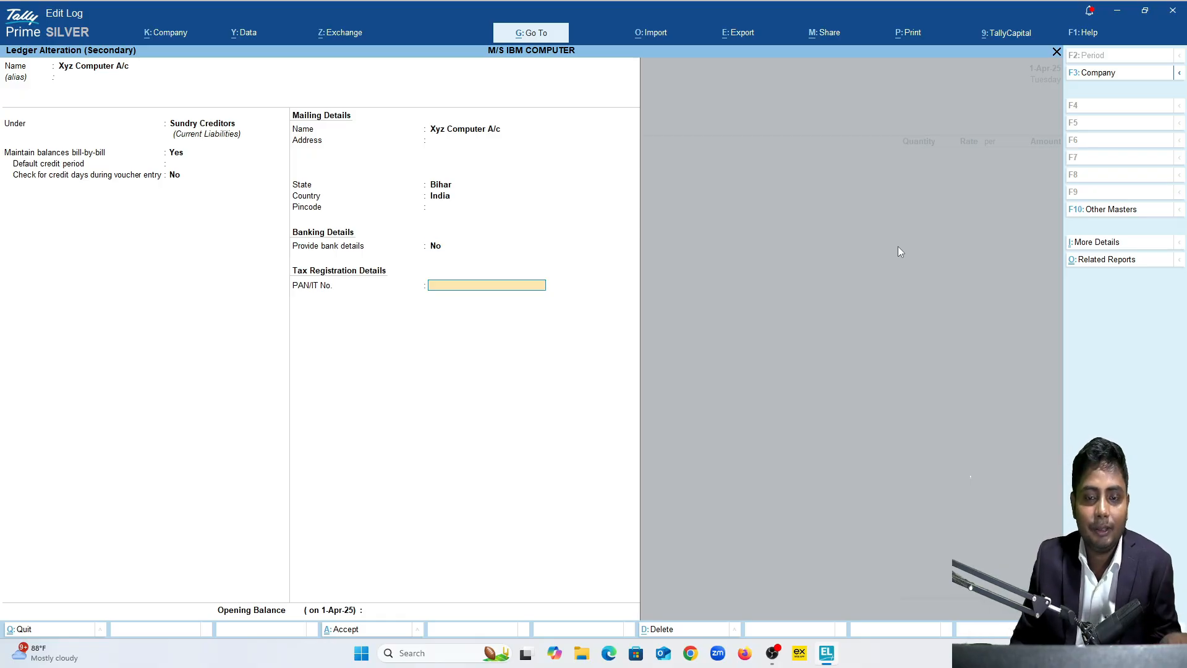
key(Return)
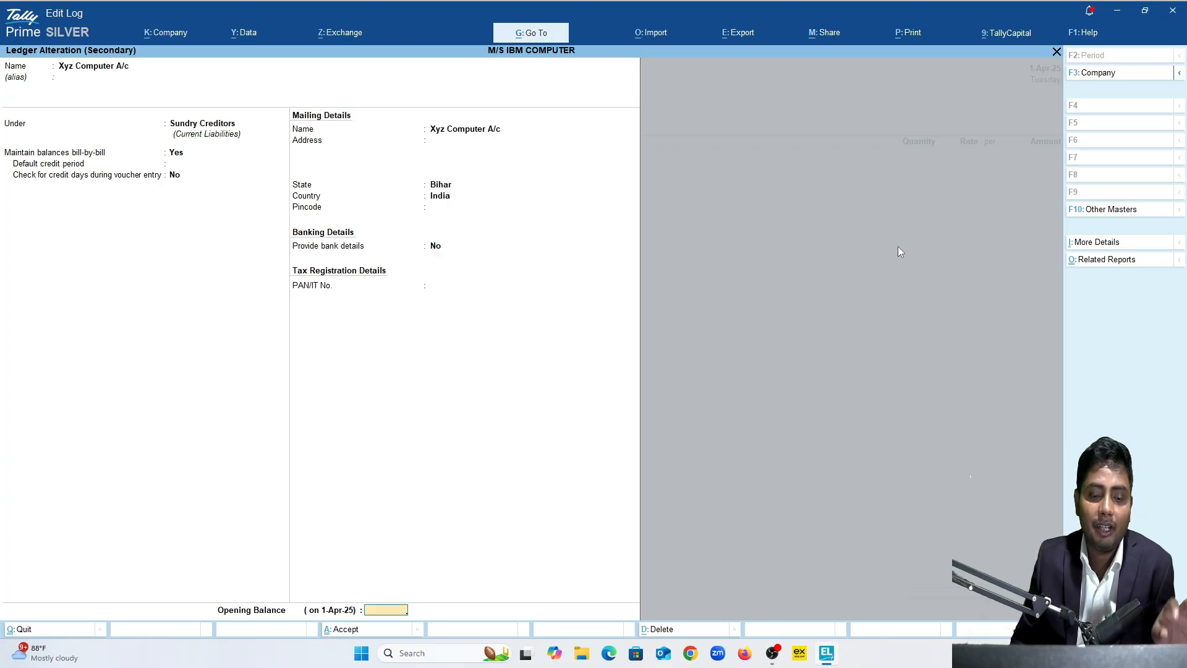
key(Return)
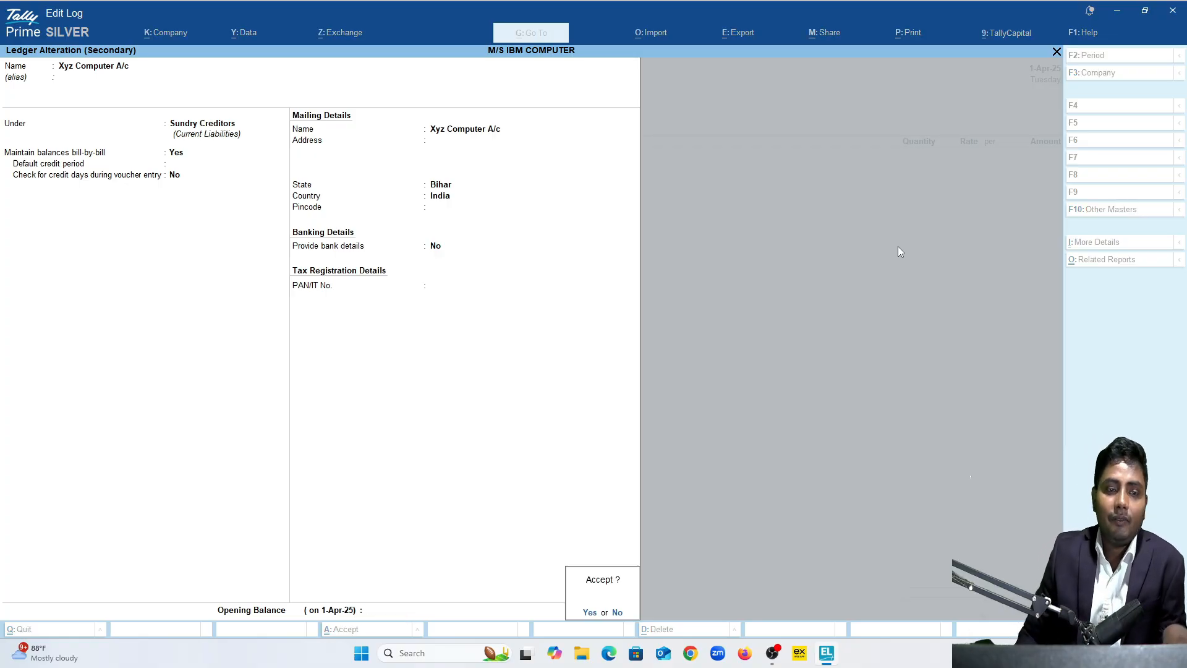
key(Return)
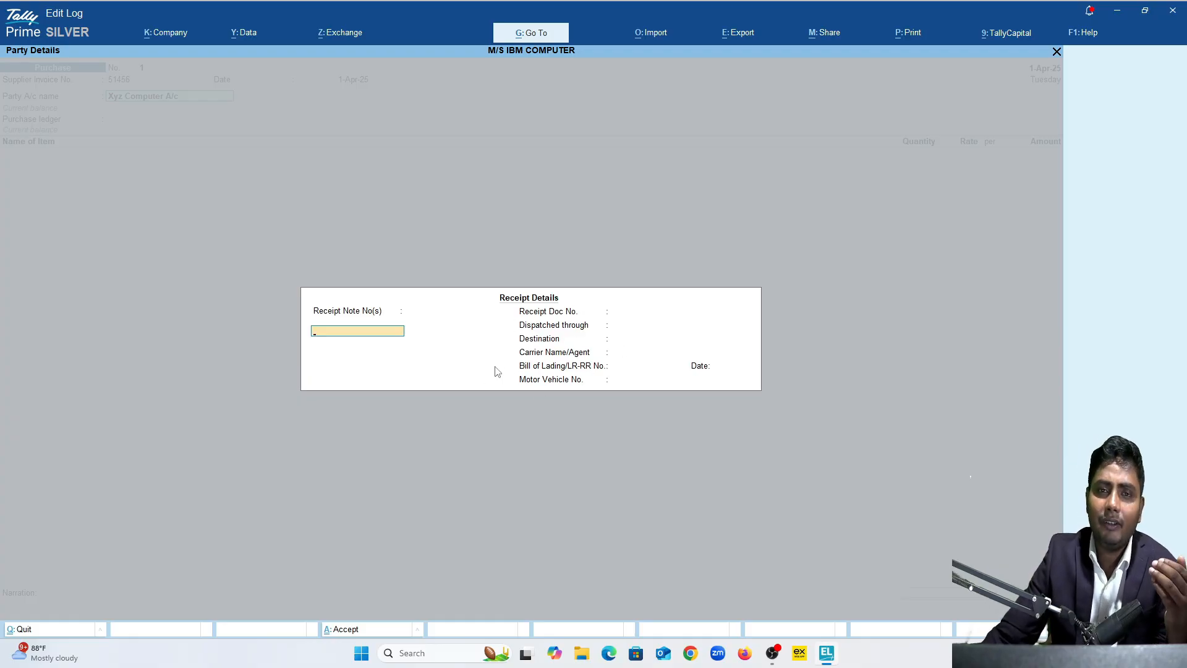
Leave all receipt details of the purchase blank and accept them
key(Return)
key(Return)
key(Return)
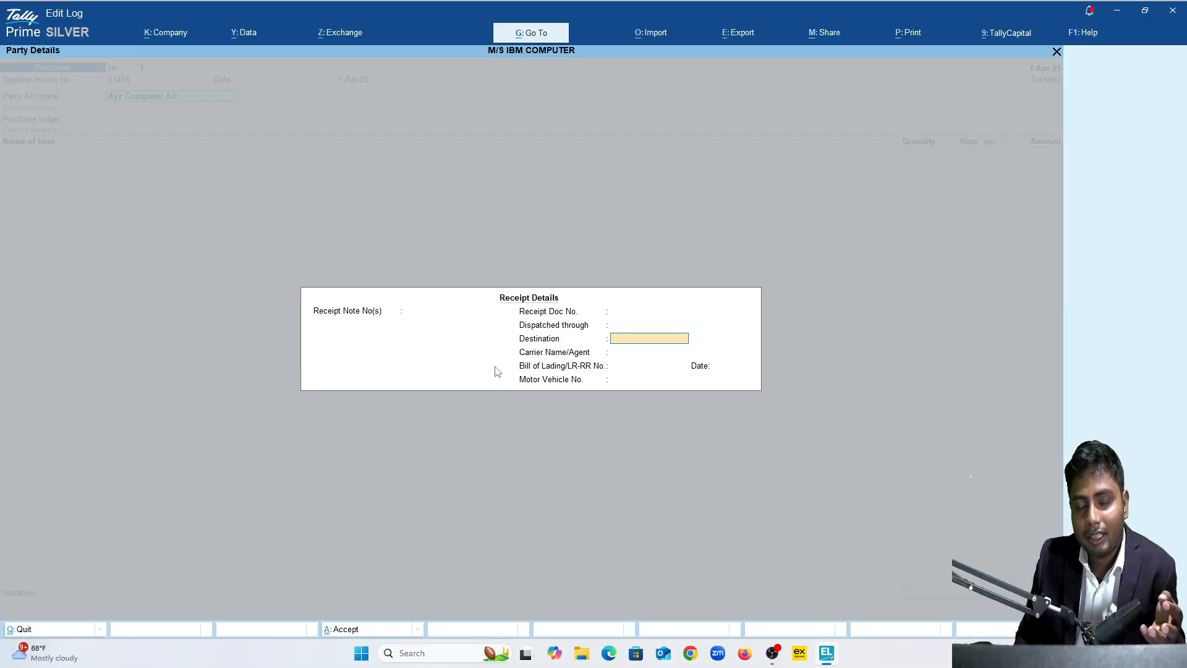
key(ctrl+a)
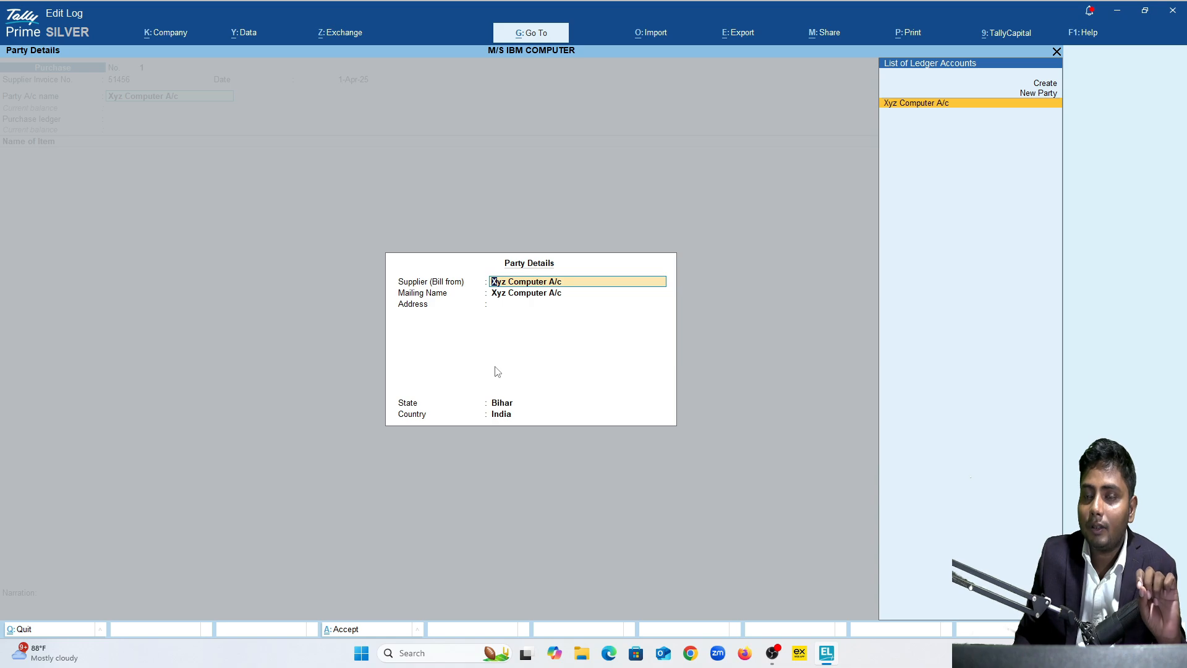
Accept the party details with Xyz Computer A/c as supplier and mailing name, leaving the address empty
key(Return)
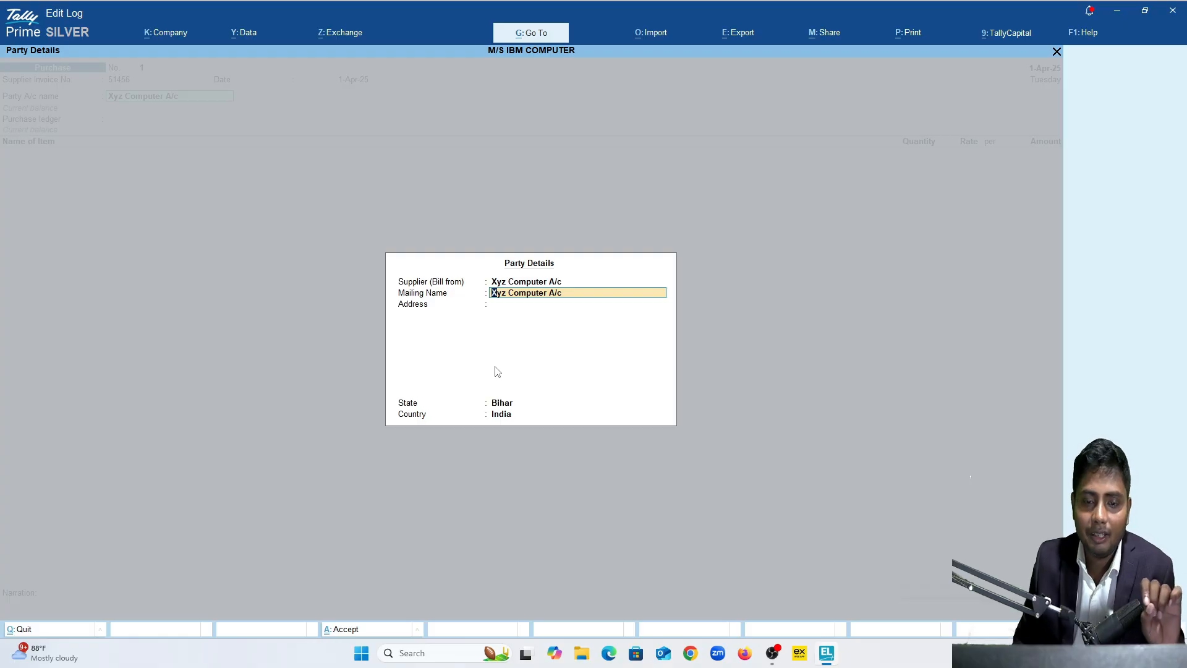
key(Return)
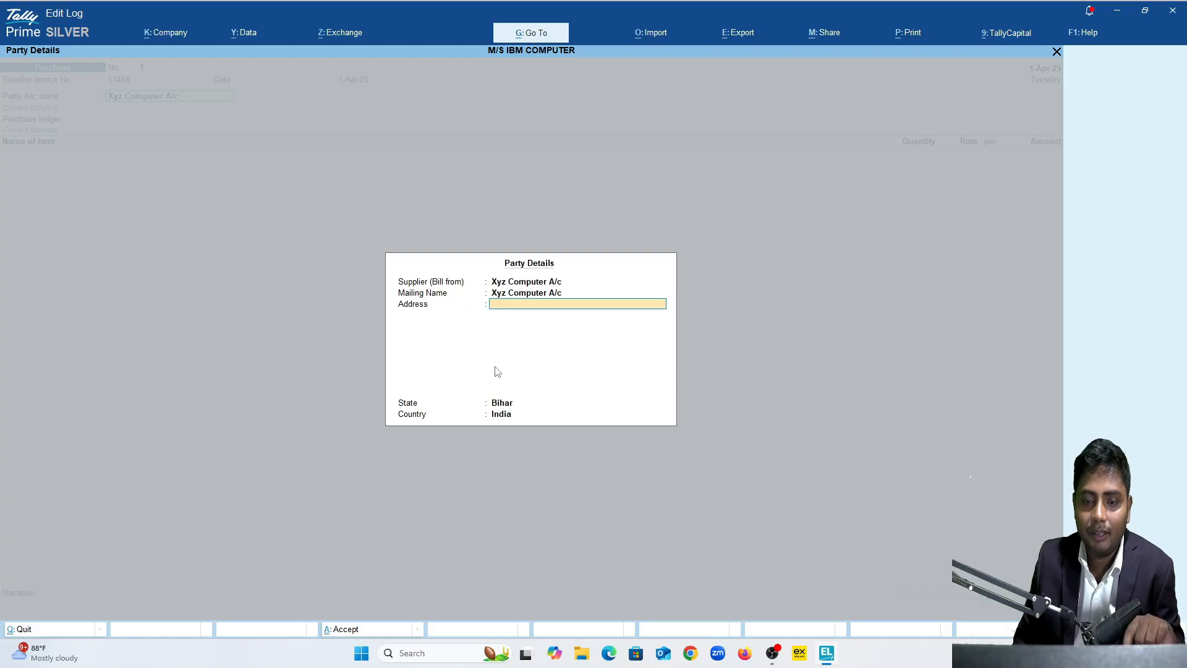
key(Return)
key(Return)
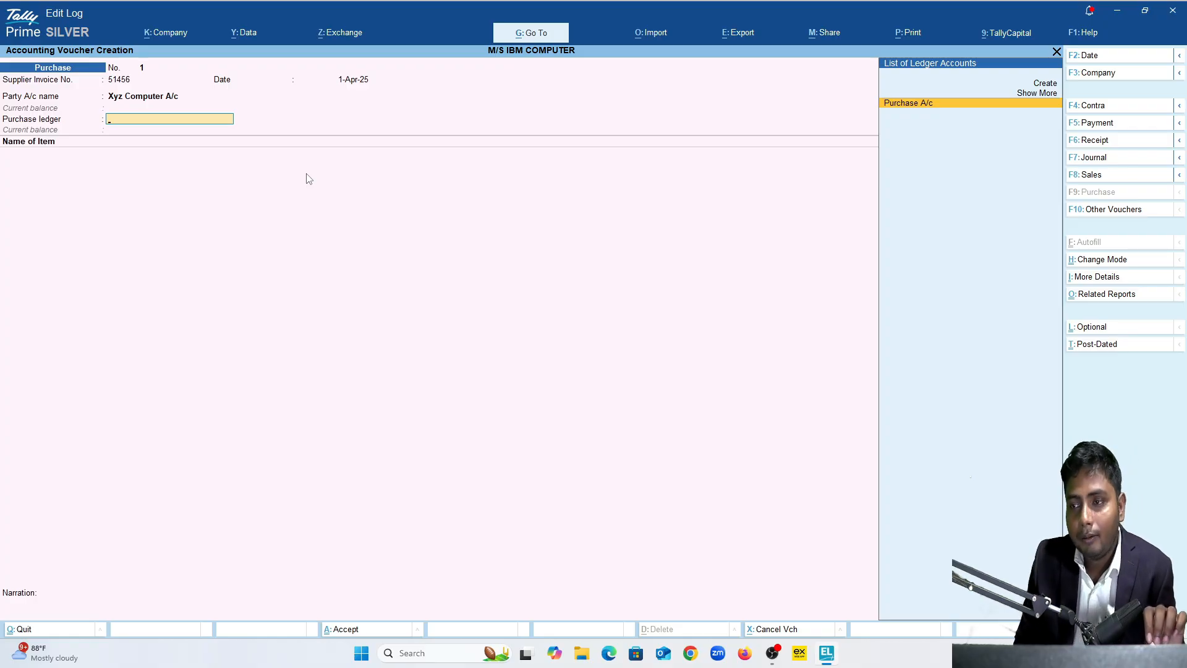
Open a blank ledger creation form from the purchase ledger list and quit it without creating a ledger
key(Up)
key(Down)
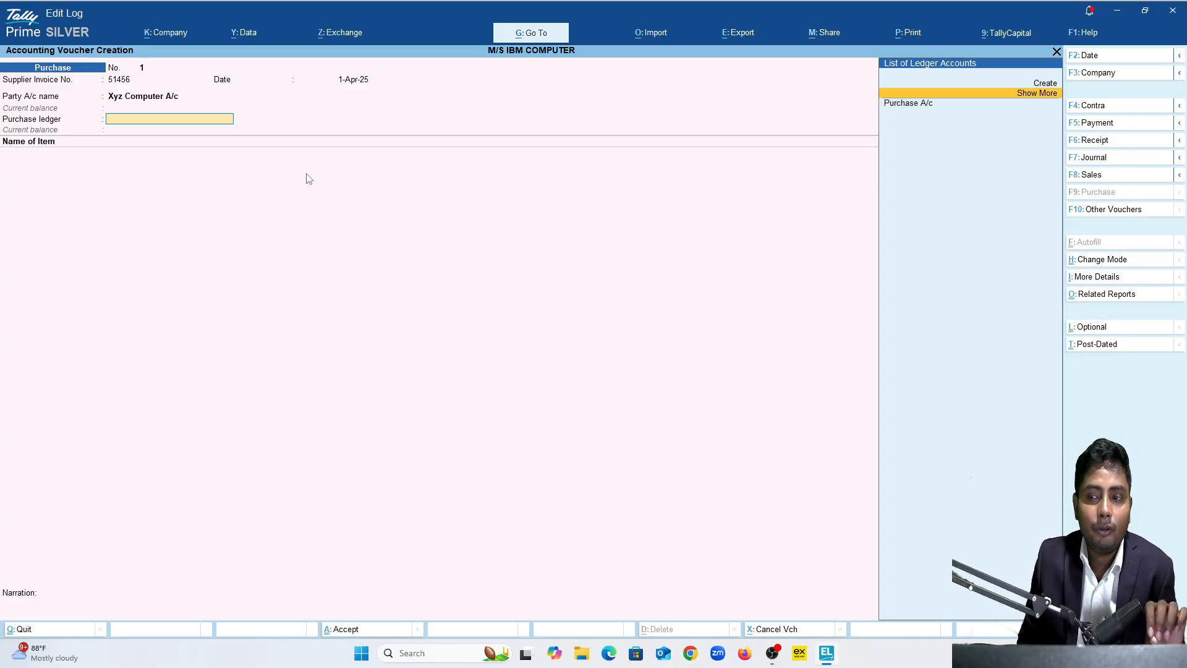
key(Up)
key(Down)
key(Up)
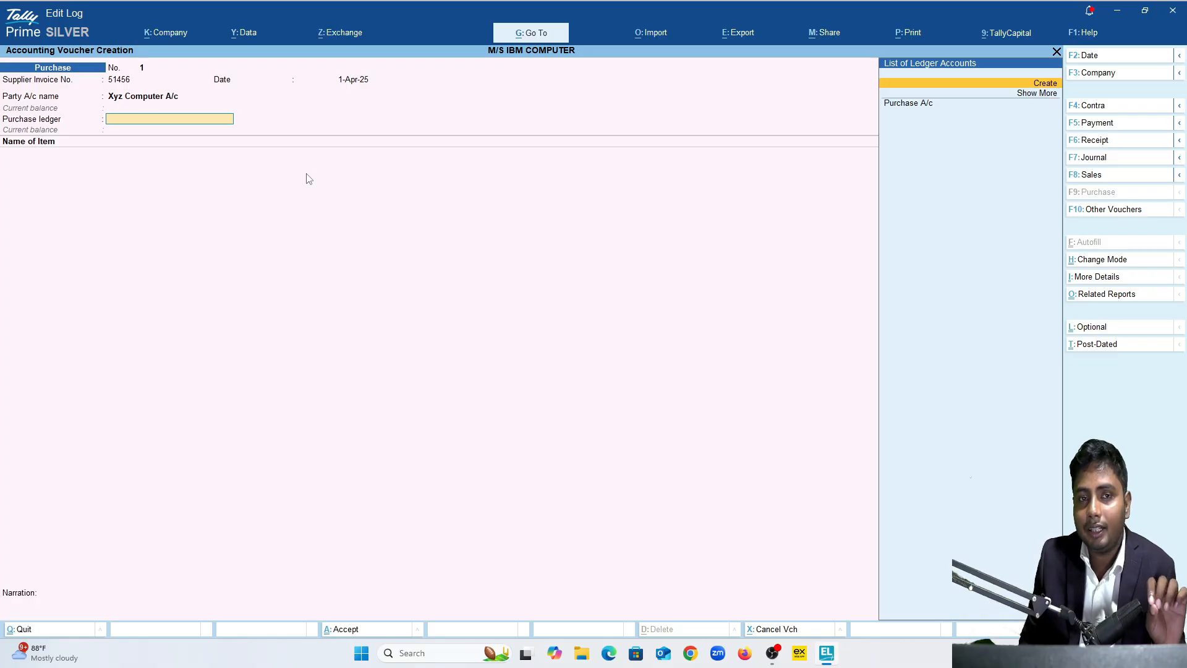
key(Return)
key(Escape)
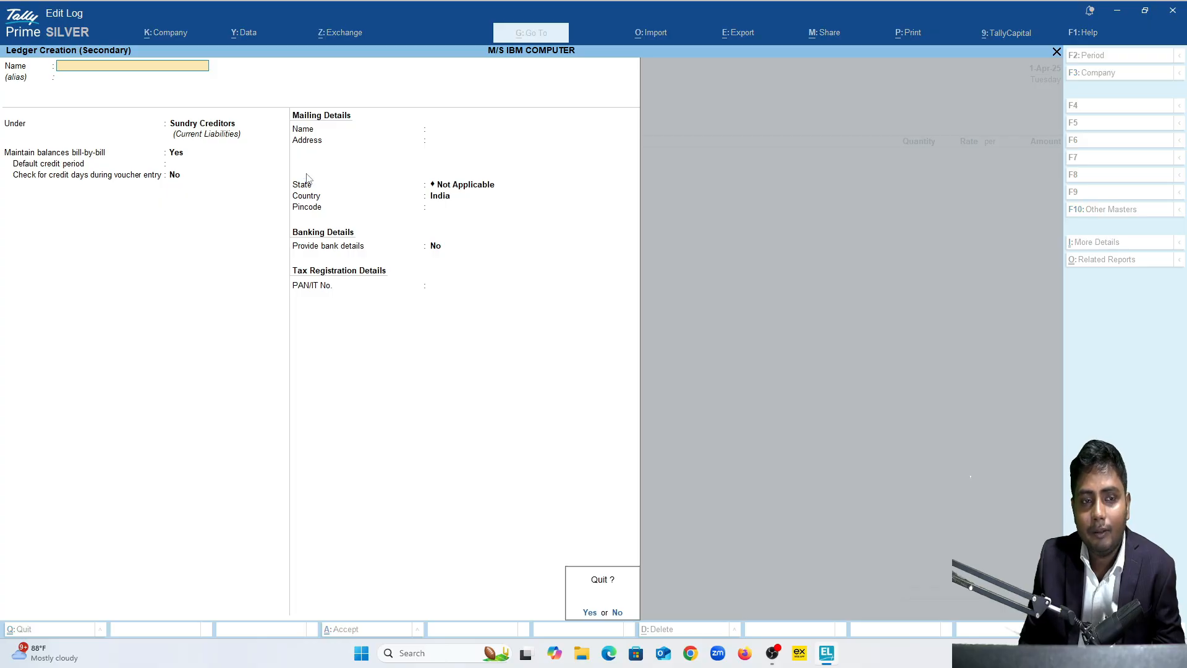
key(y)
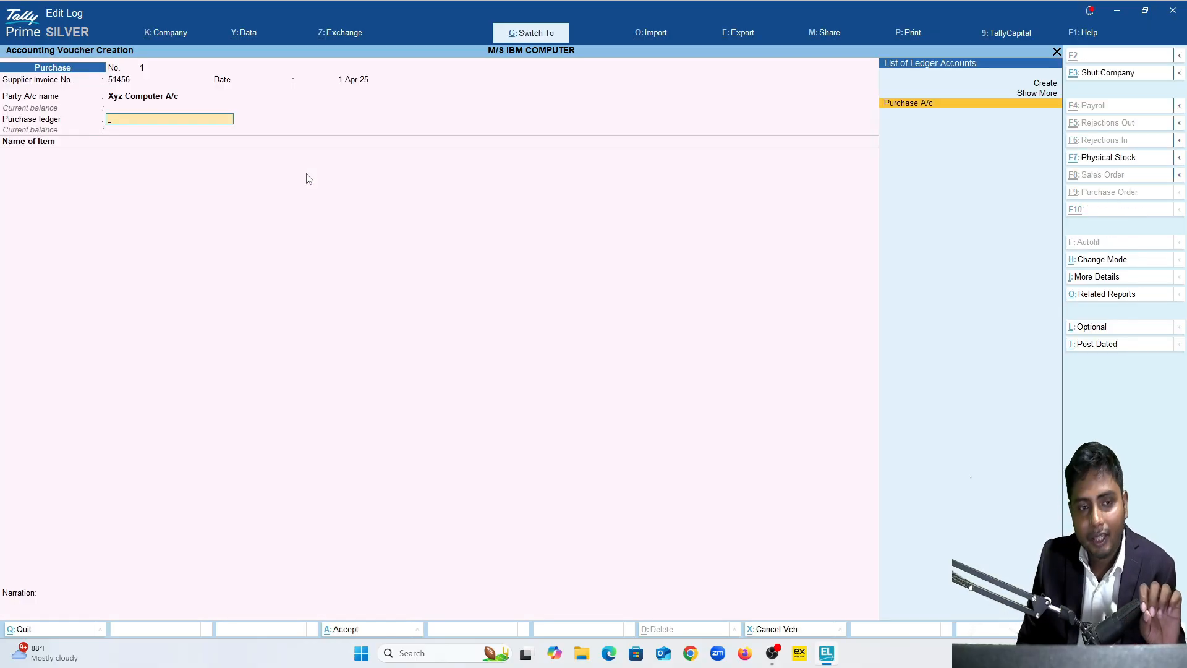
Select Purchase A/c as the purchase ledger and open that ledger for alteration, going to its group
key(Return)
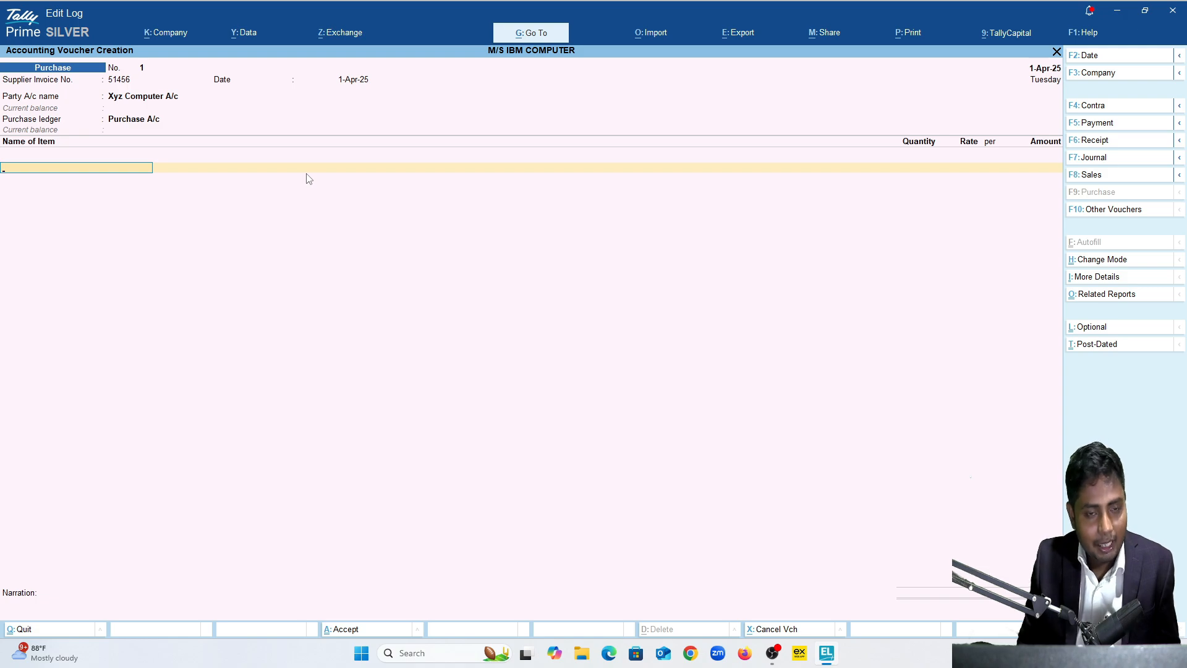
key(BackSpace)
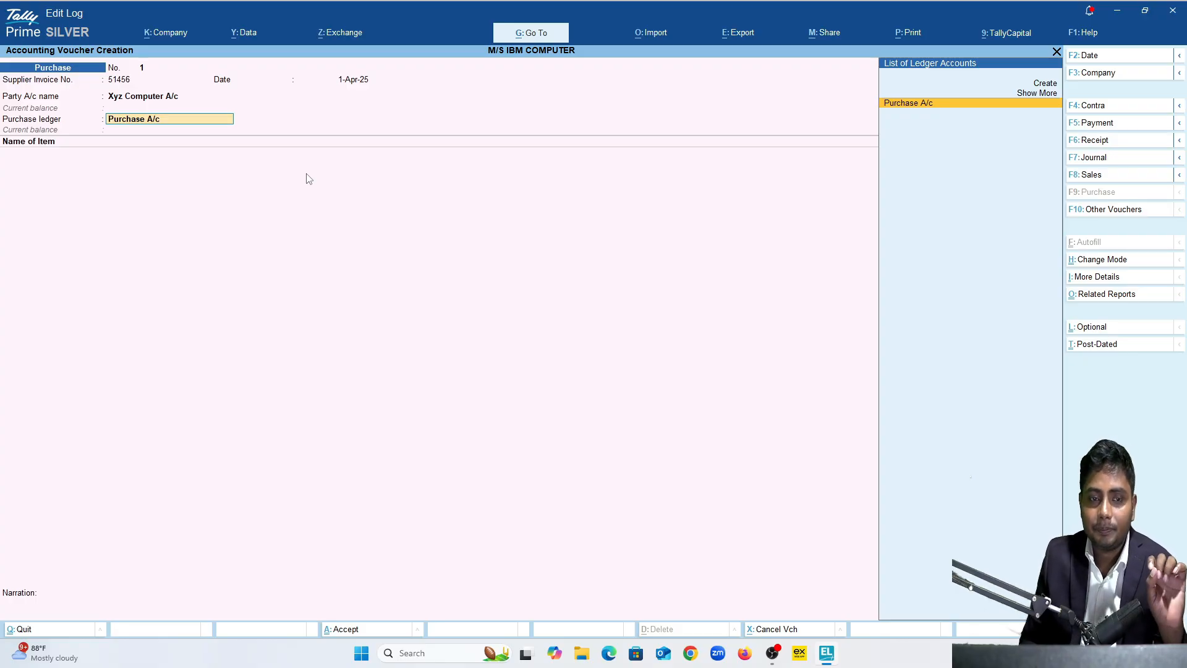
key(ctrl)
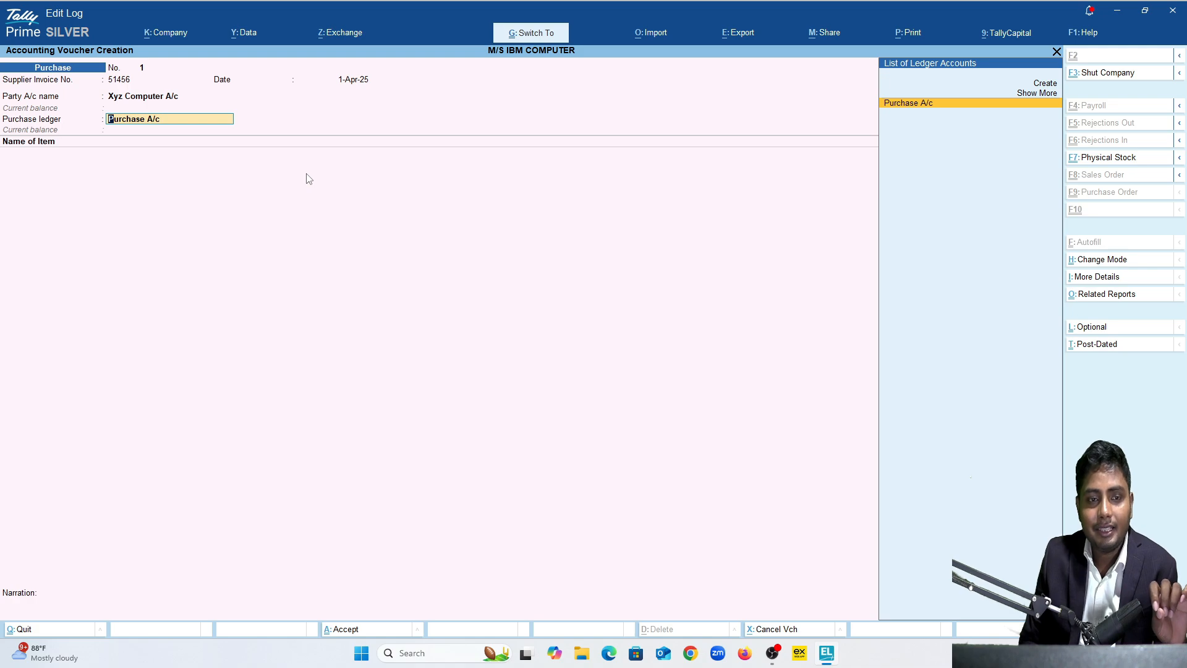
key(ctrl+Return)
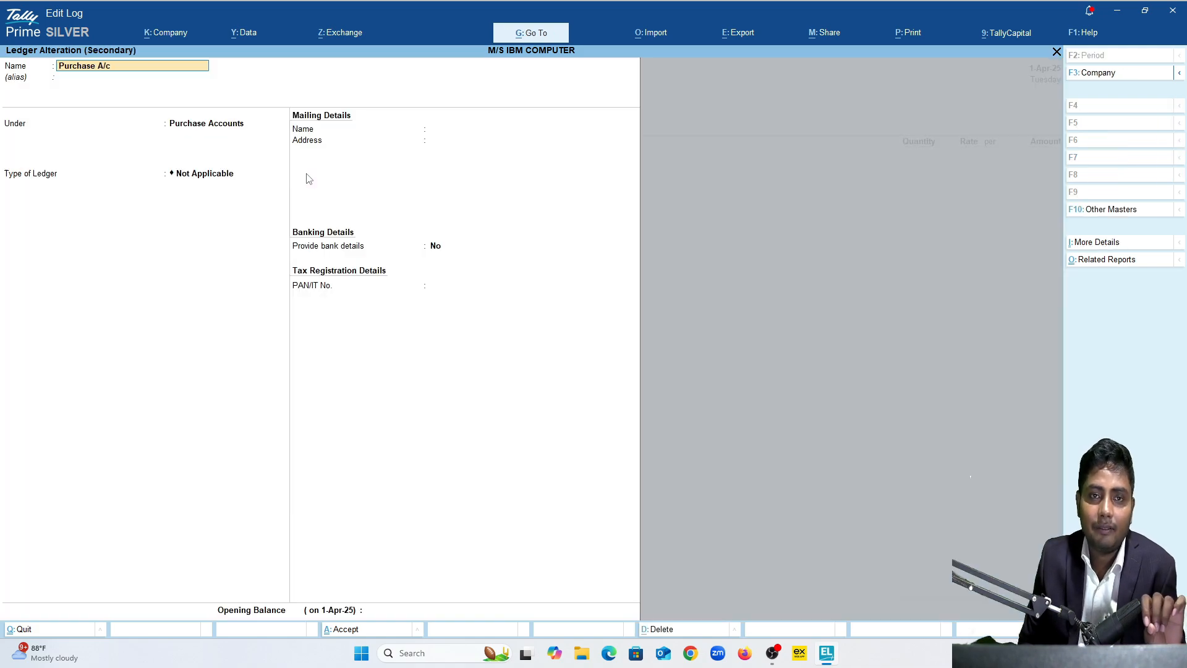
key(Return)
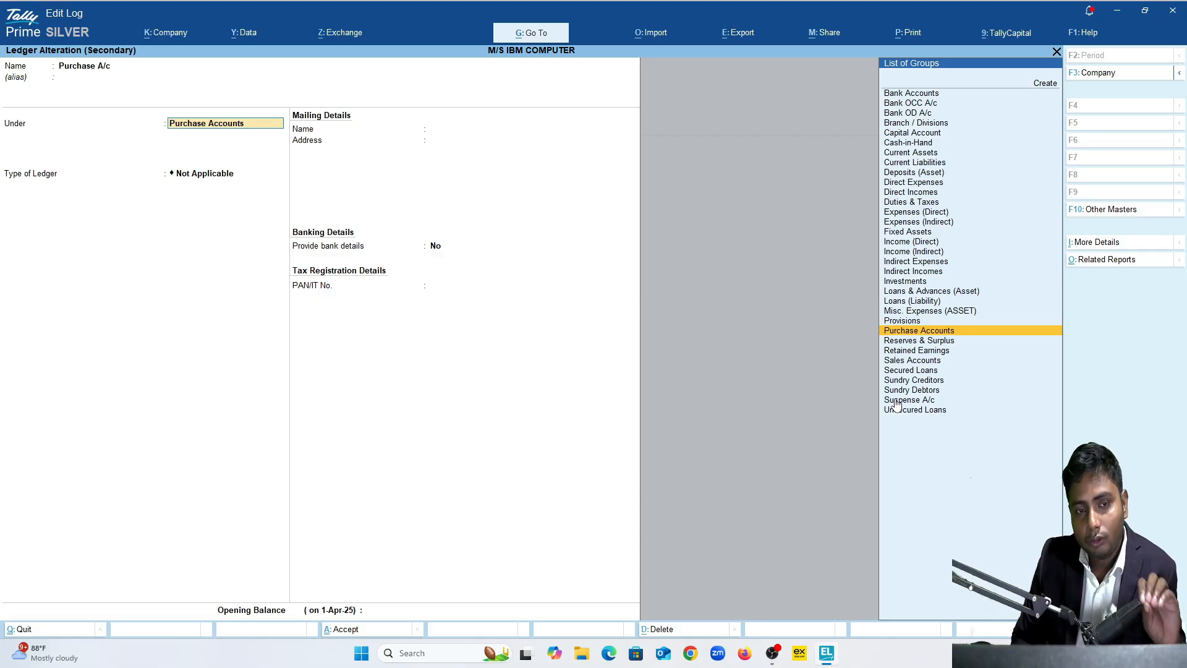
Review the Purchase Accounts group's settings in alteration mode, then quit the group and the Purchase A/c ledger without edits
key(ctrl+Return)
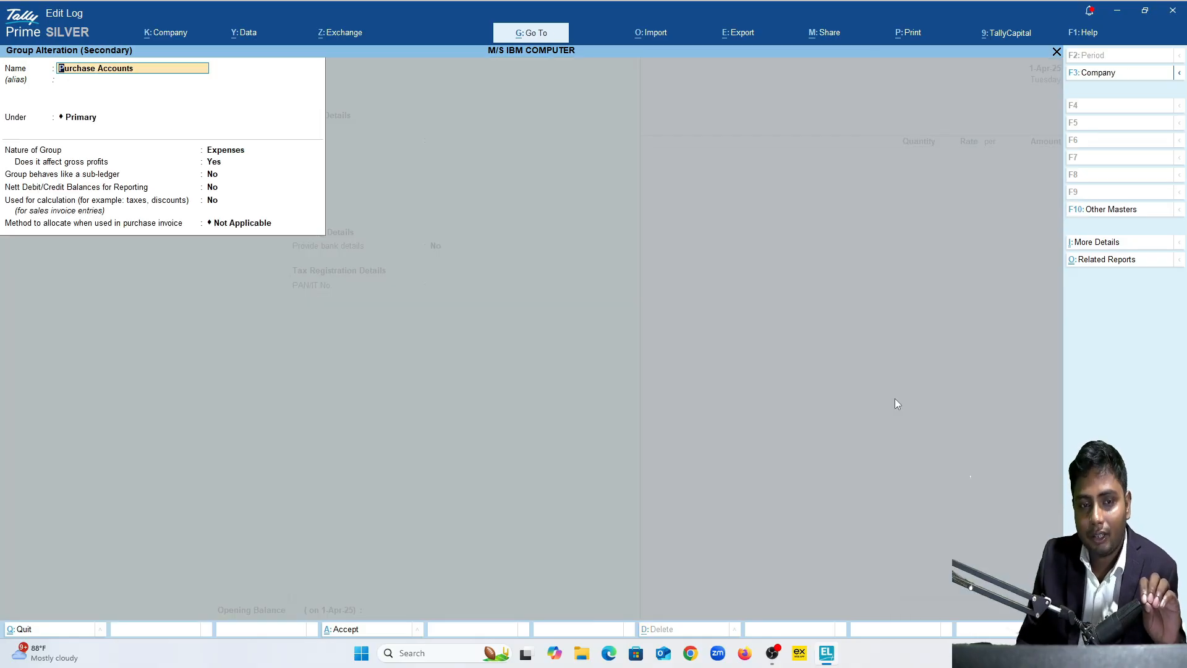
key(Return)
key(Return)
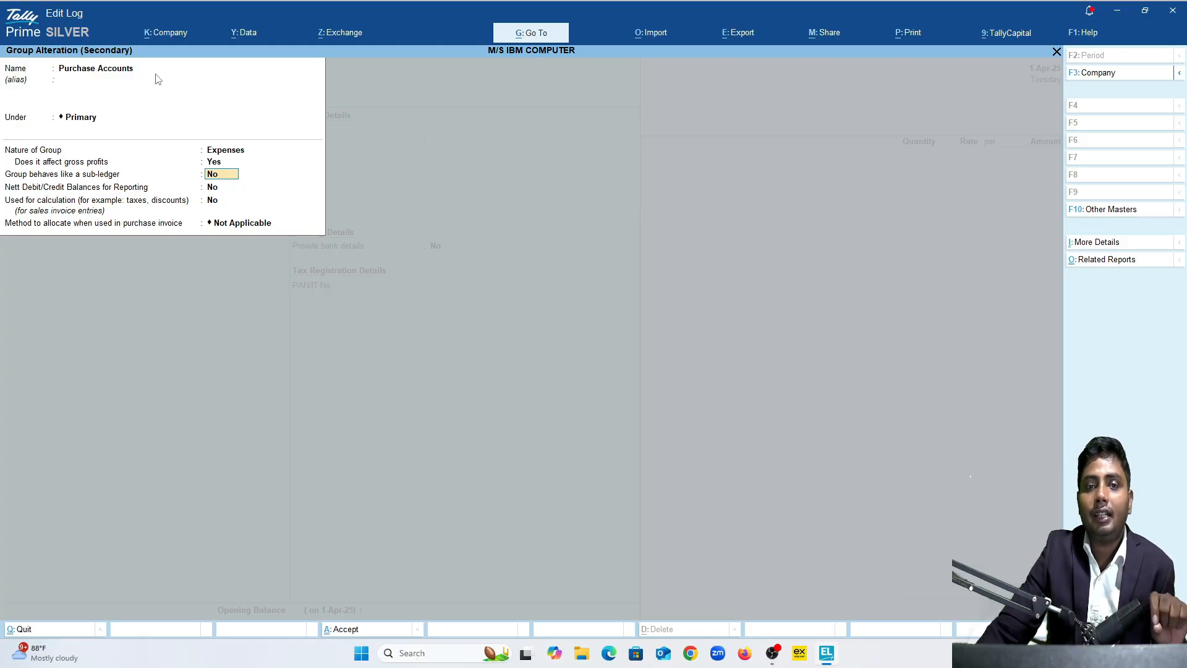
key(Escape)
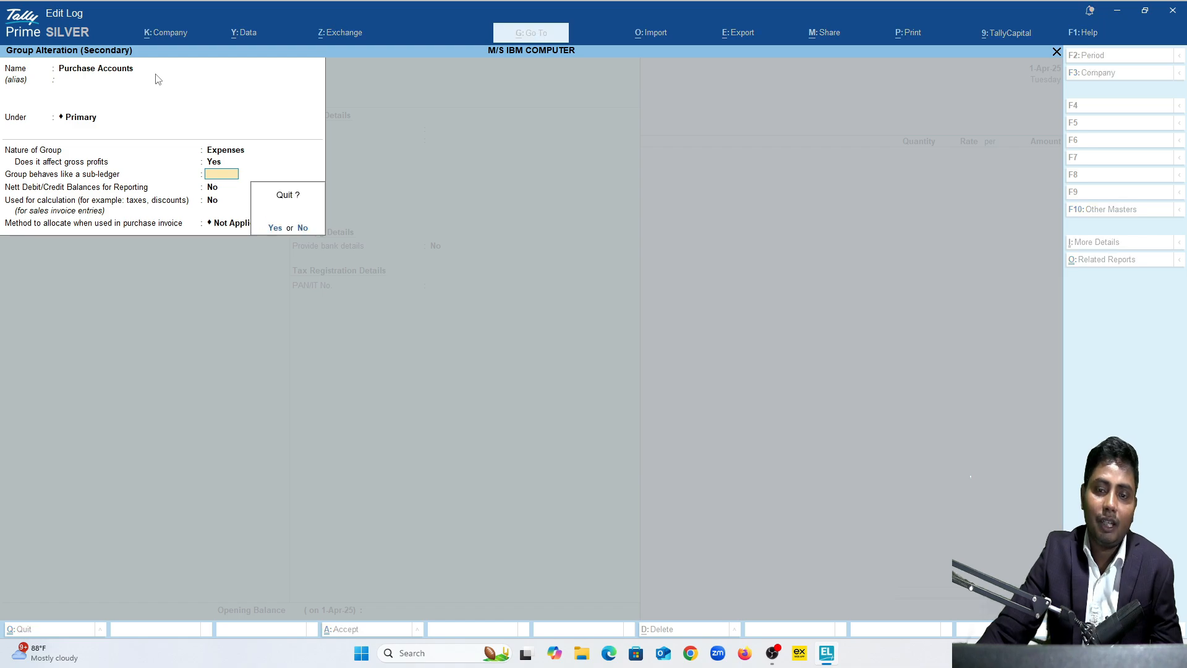
key(Return)
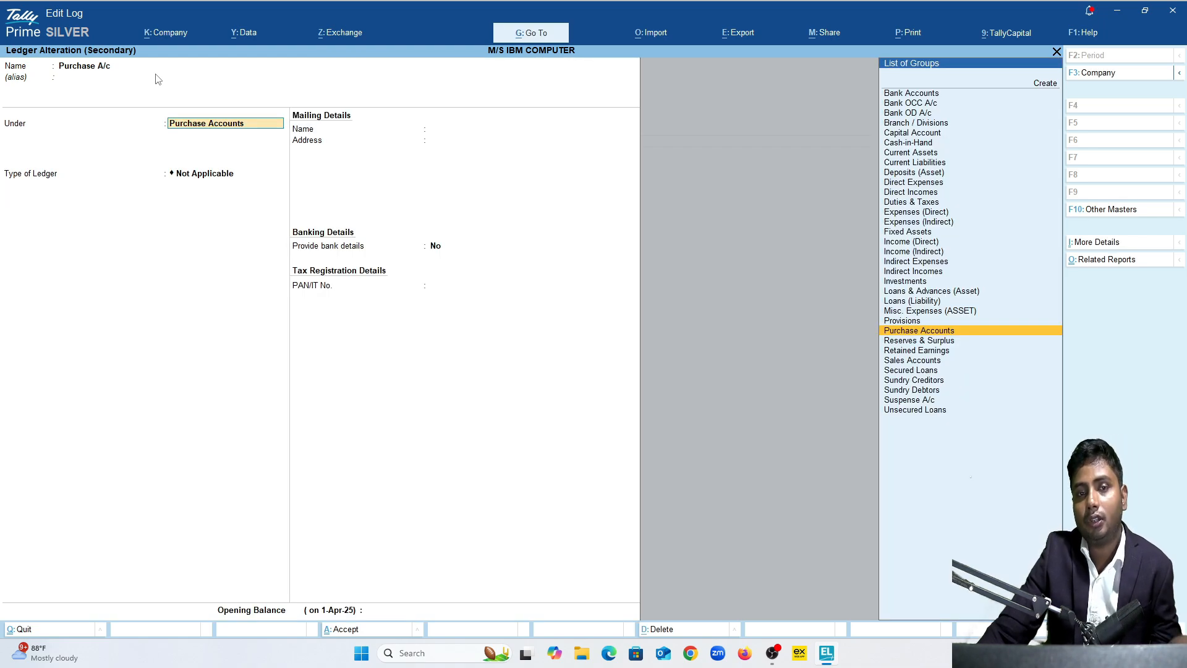
key(BackSpace)
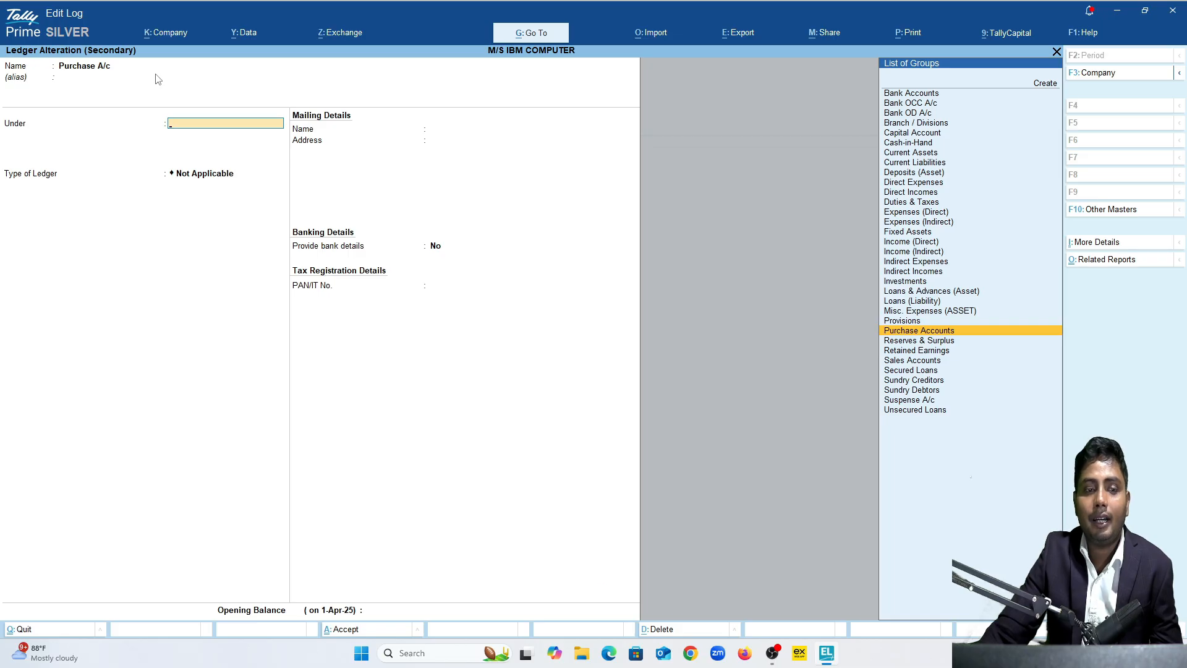
key(Escape)
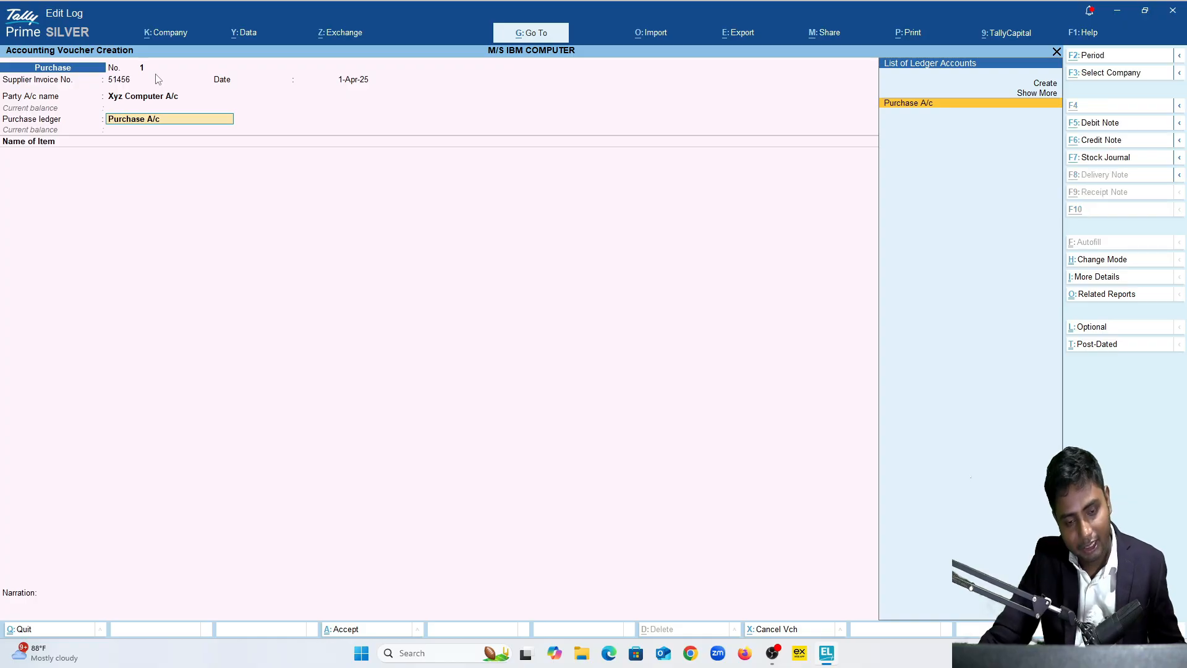
Open and quit a new ledger form from the purchase ledger field, then accept Purchase A/c as the purchase ledger
key(alt+c)
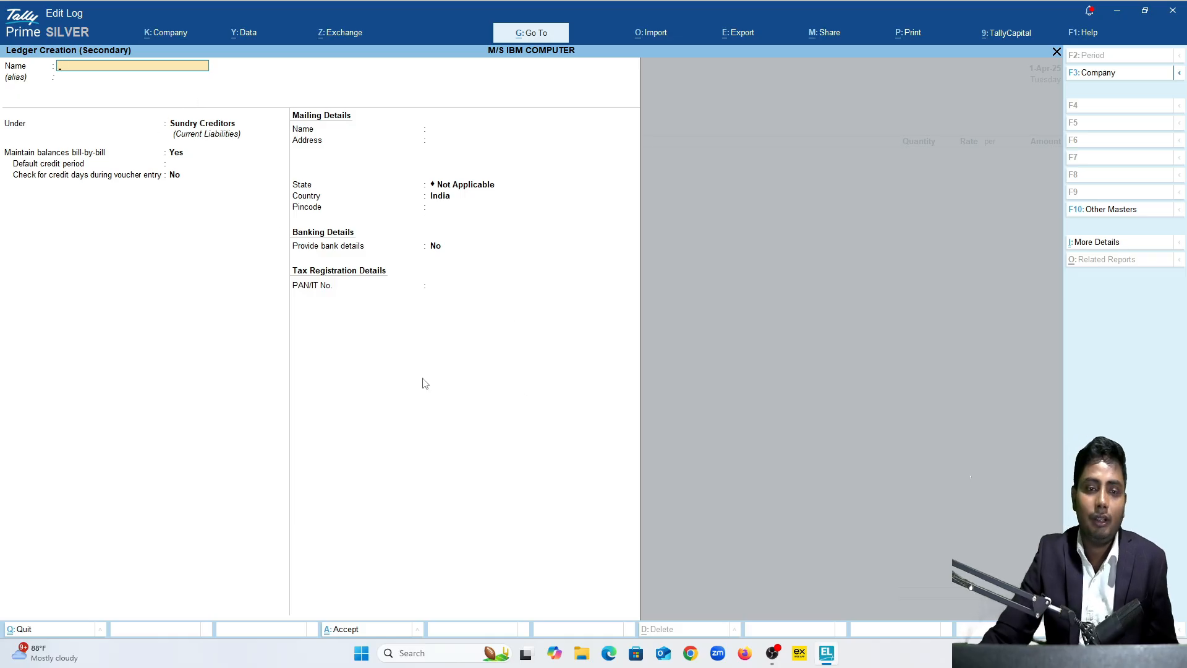
key(Escape)
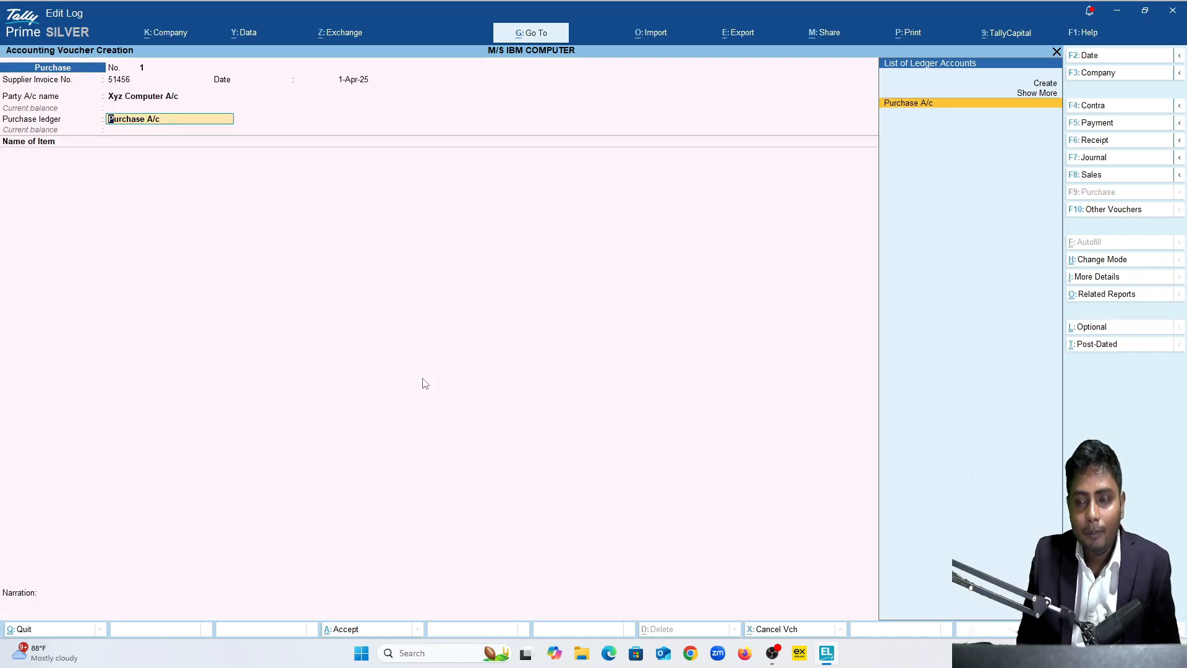
key(Return)
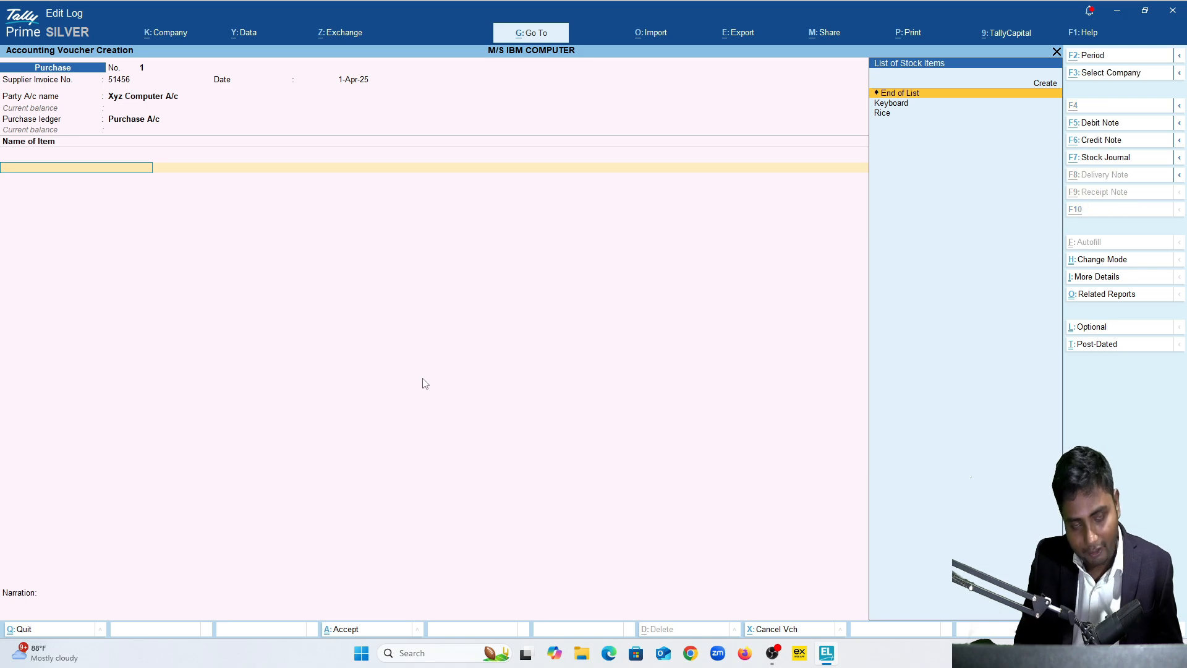
Open the stock item creation form from the voucher's item field and quit it without creating an item
key(alt+c)
key(Escape)
key(y)
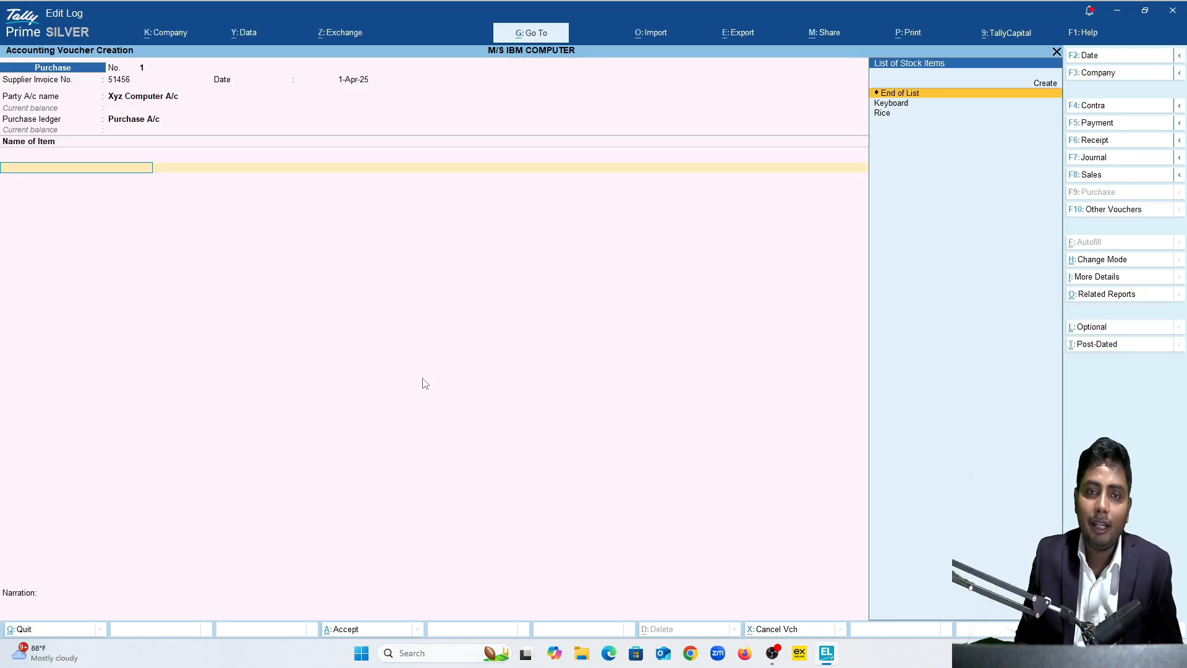
Select Keyboard as the first stock item of the purchase voucher
key(Down)
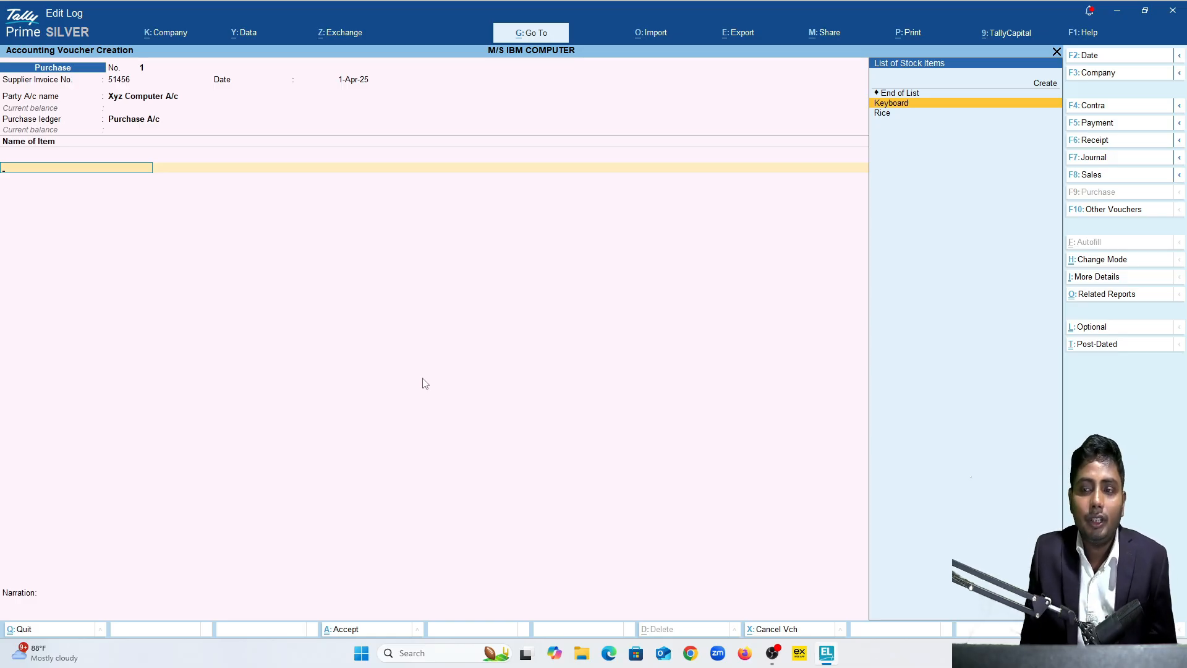
key(Return)
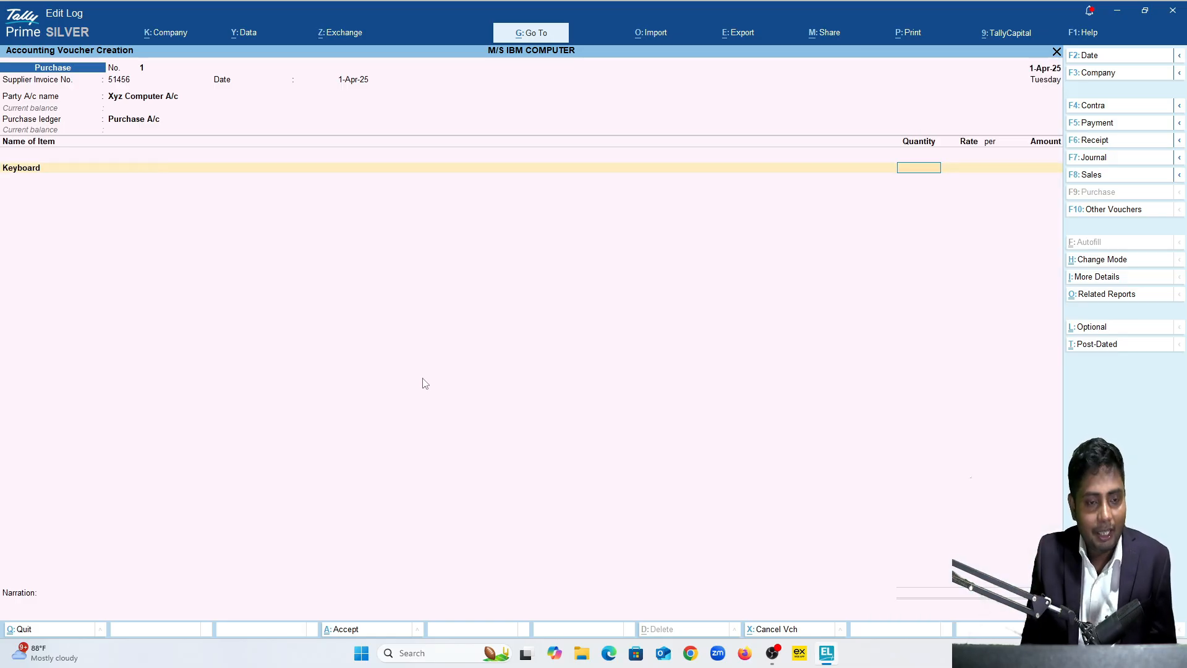
key(BackSpace)
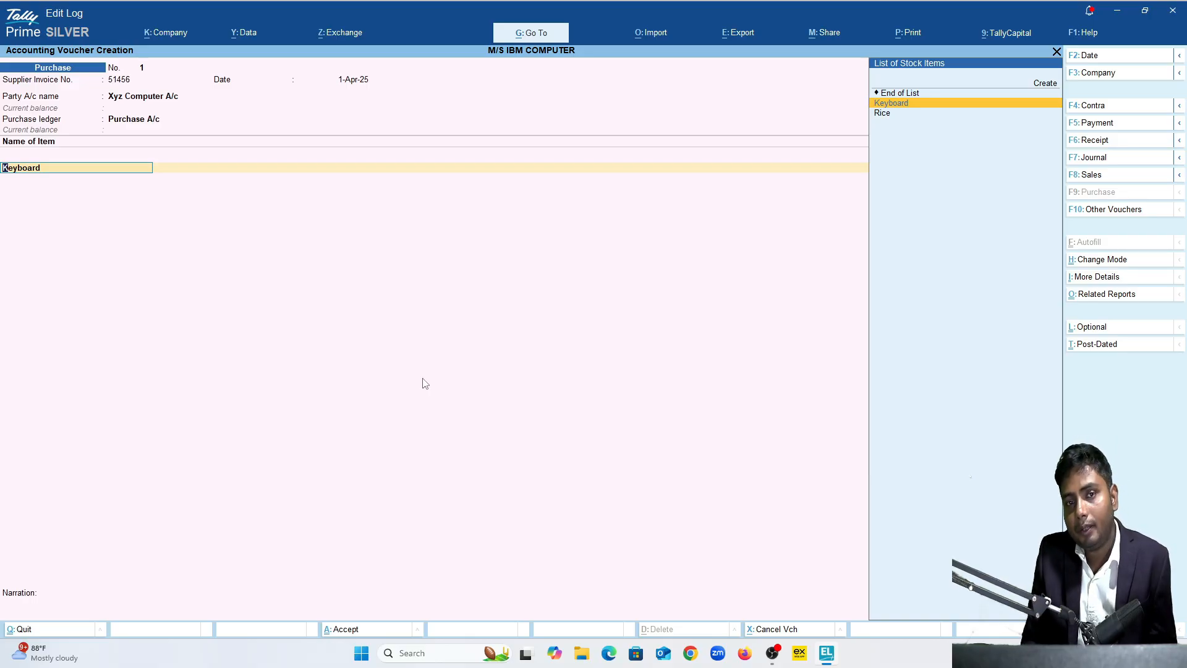
key(Return)
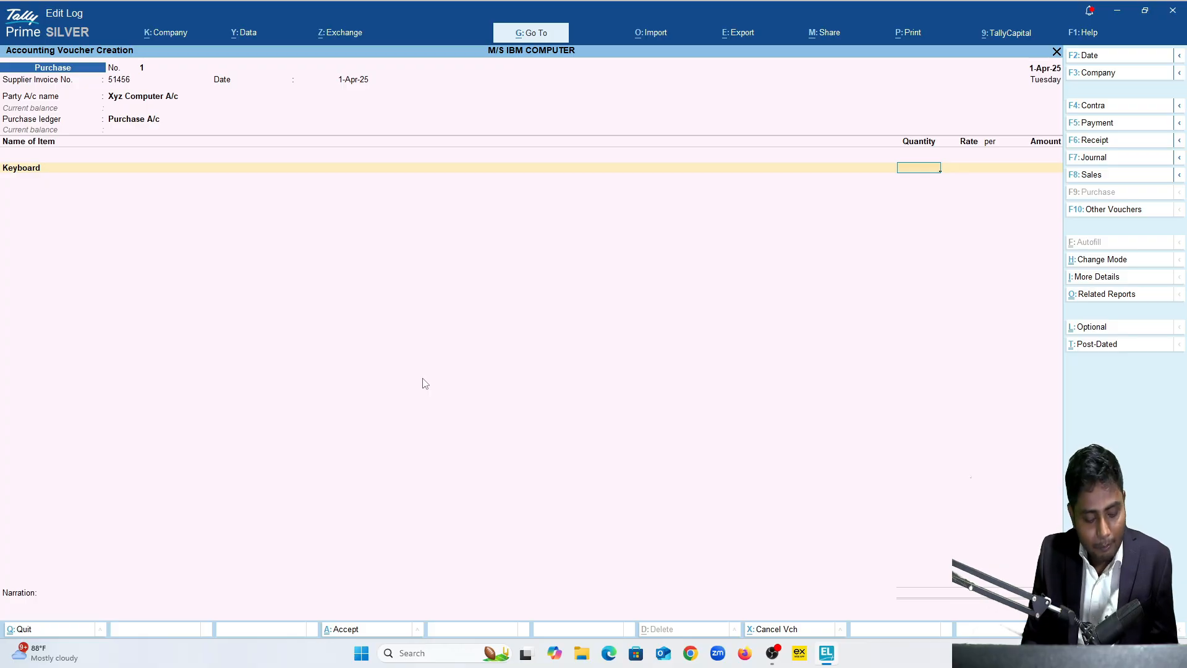
Open the Keyboard stock item for alteration, quit without edits, and keep Keyboard as the voucher item
key(BackSpace)
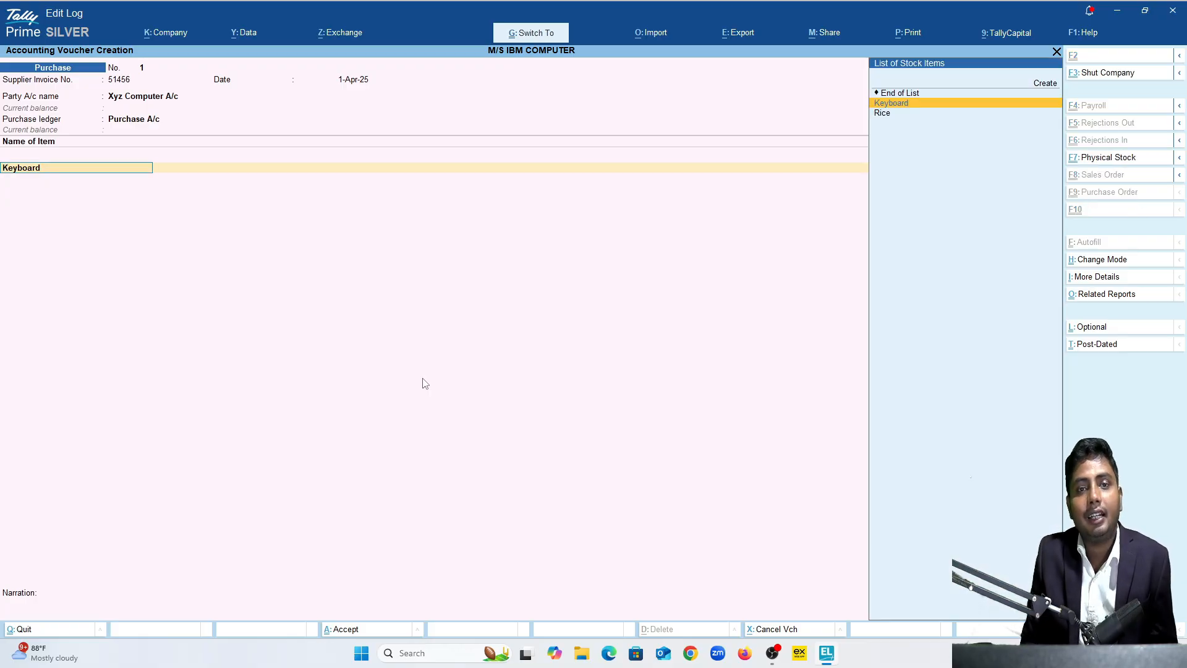
key(ctrl+Return)
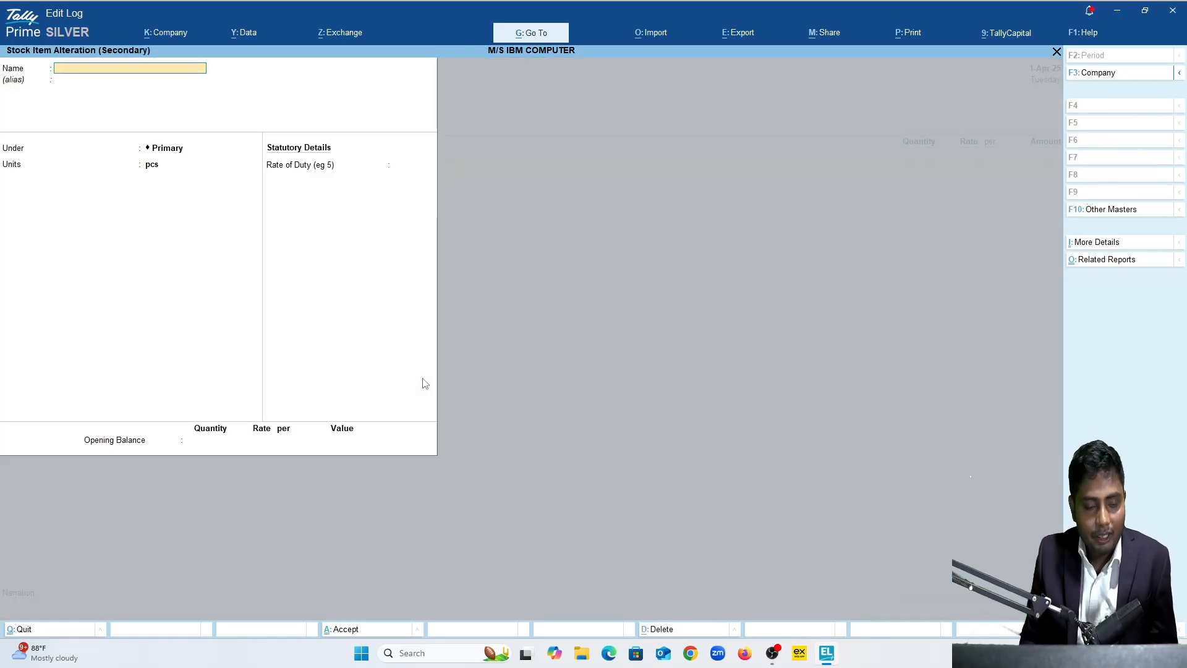
key(Escape)
key(y)
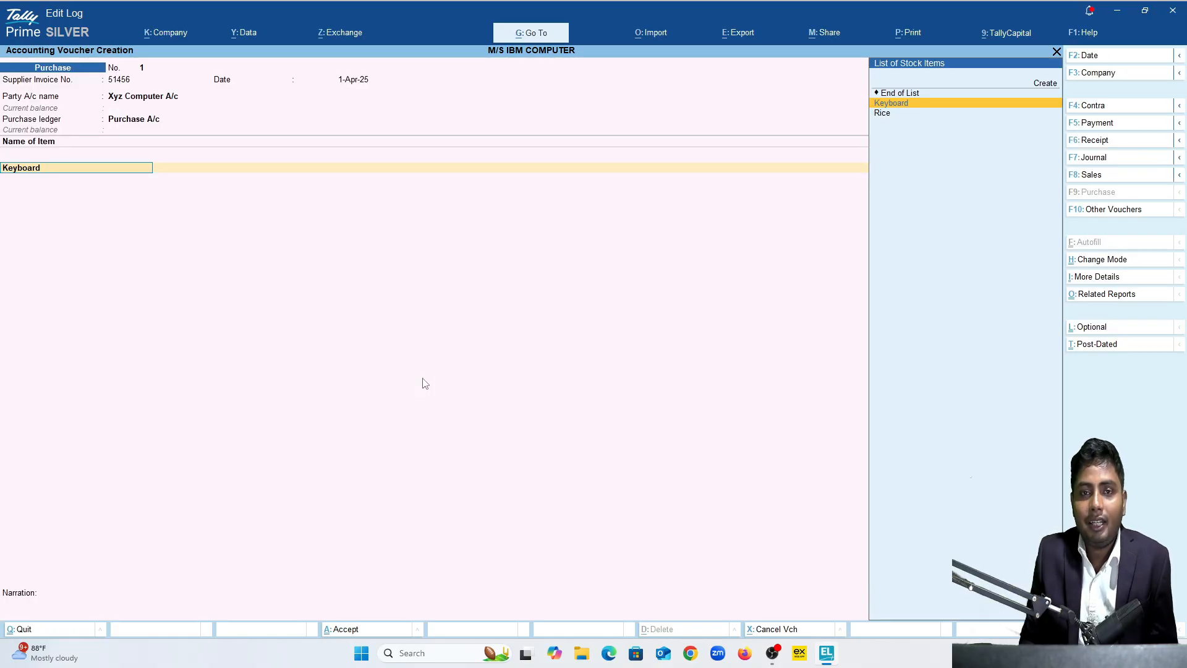
key(Return)
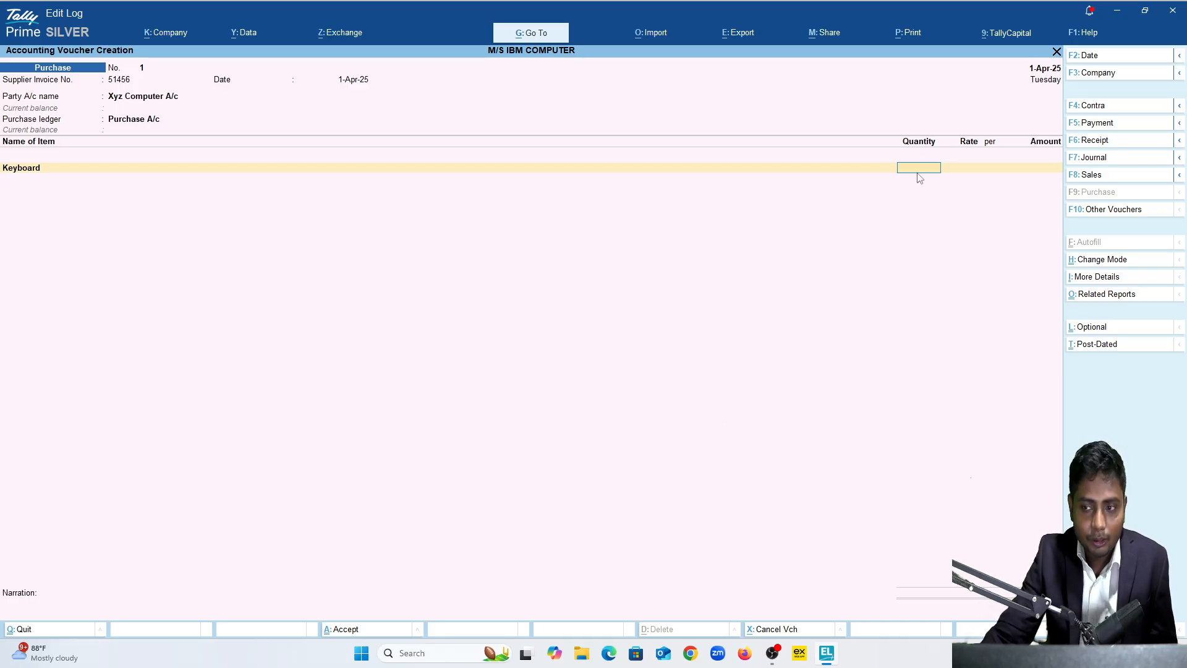
key(BackSpace)
key(Return)
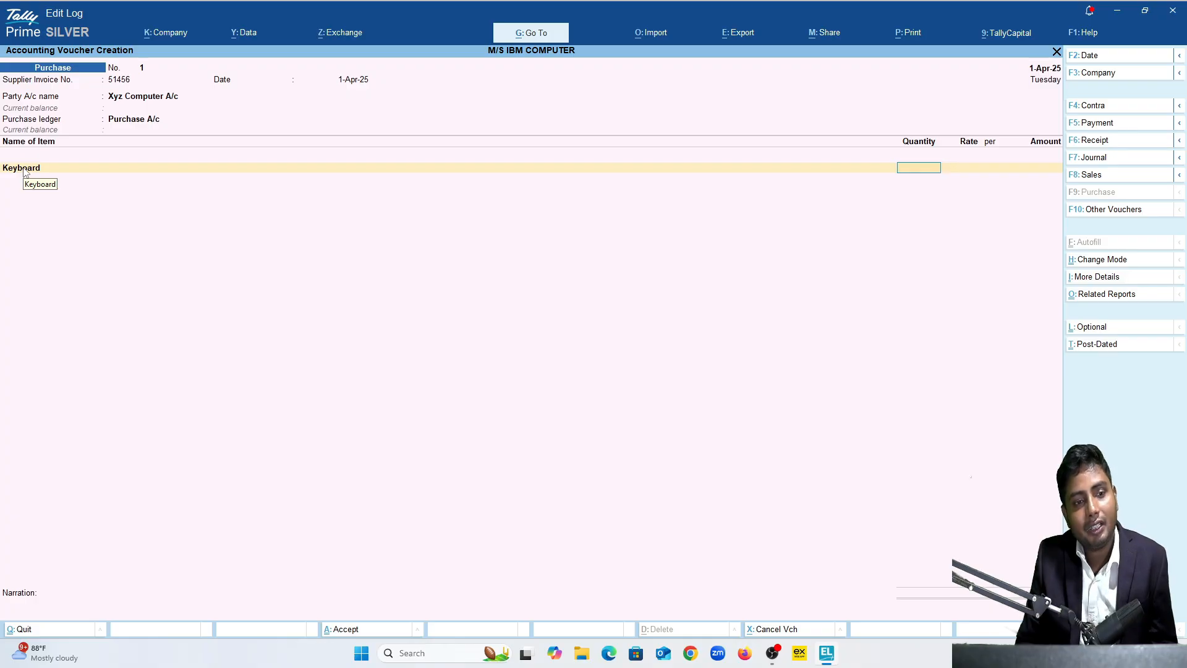
Open the Keyboard stock item for alteration from the voucher and keep its name, blank alias and Primary group
key(BackSpace)
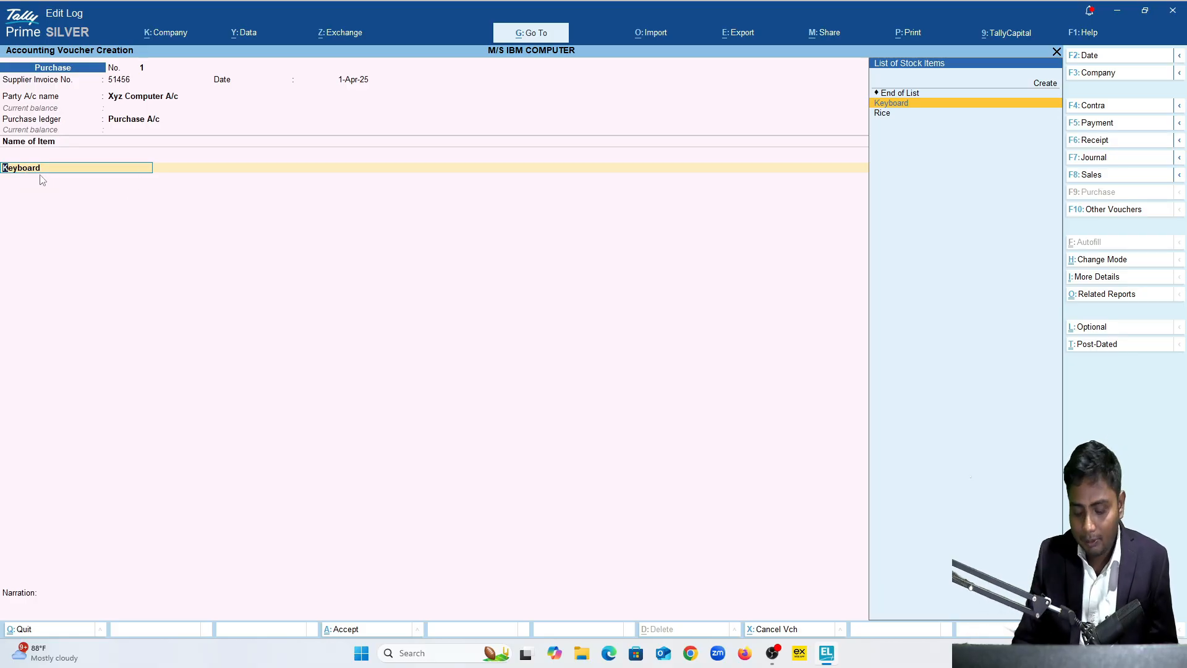
key(ctrl+Return)
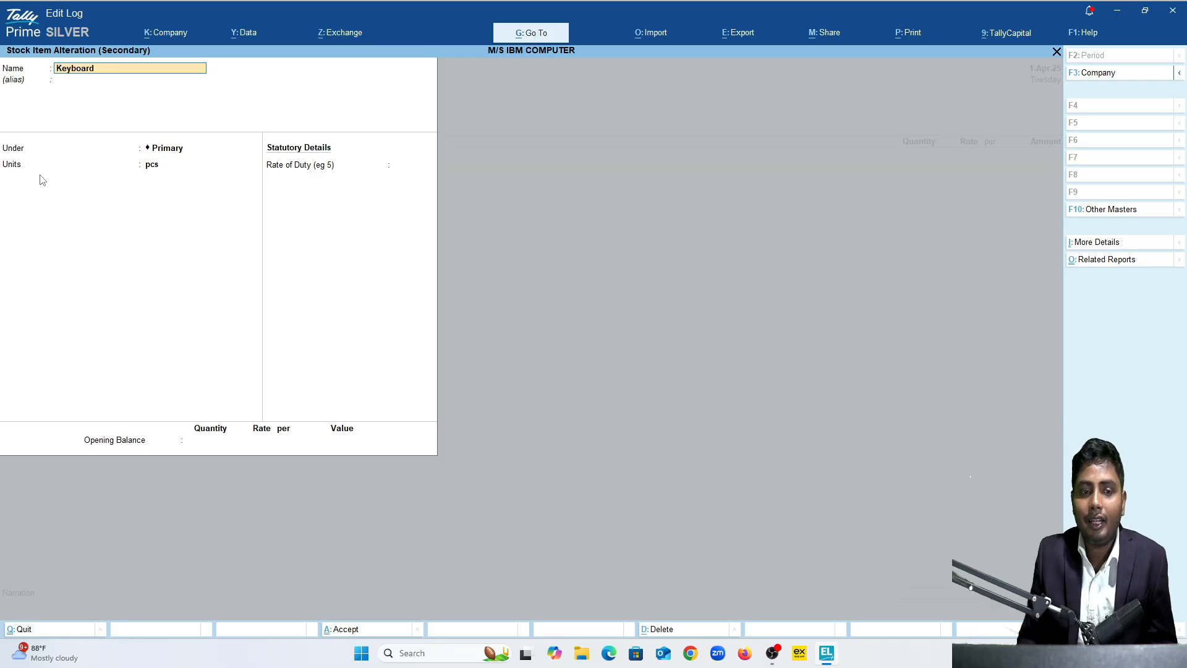
key(Return)
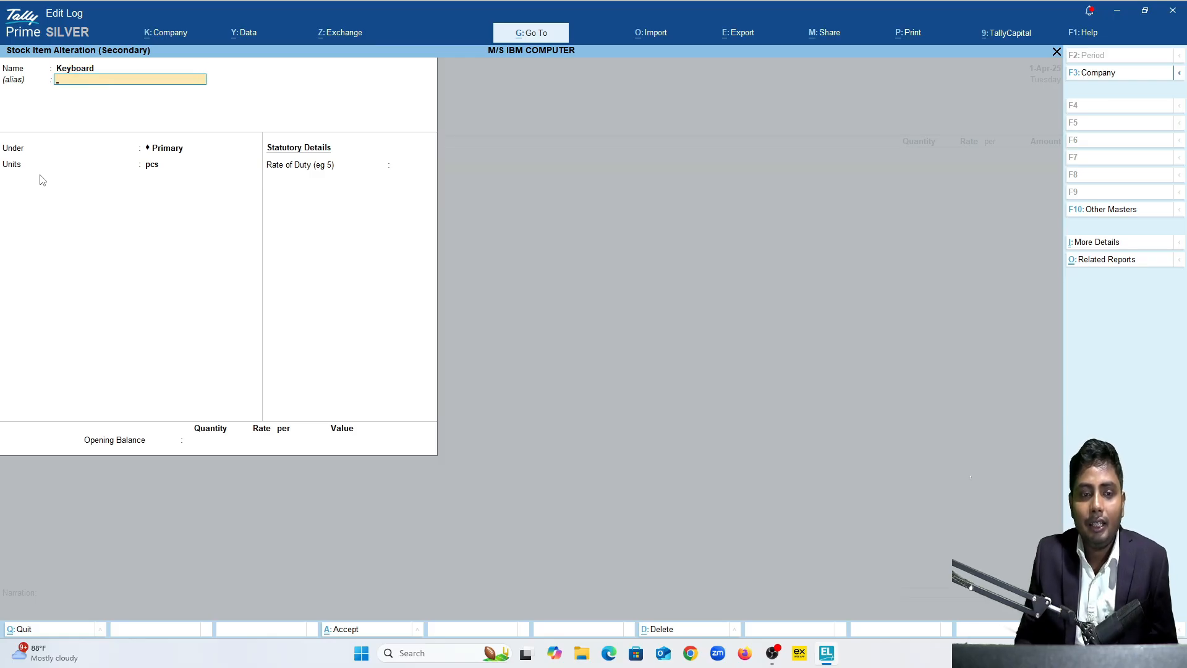
key(Up)
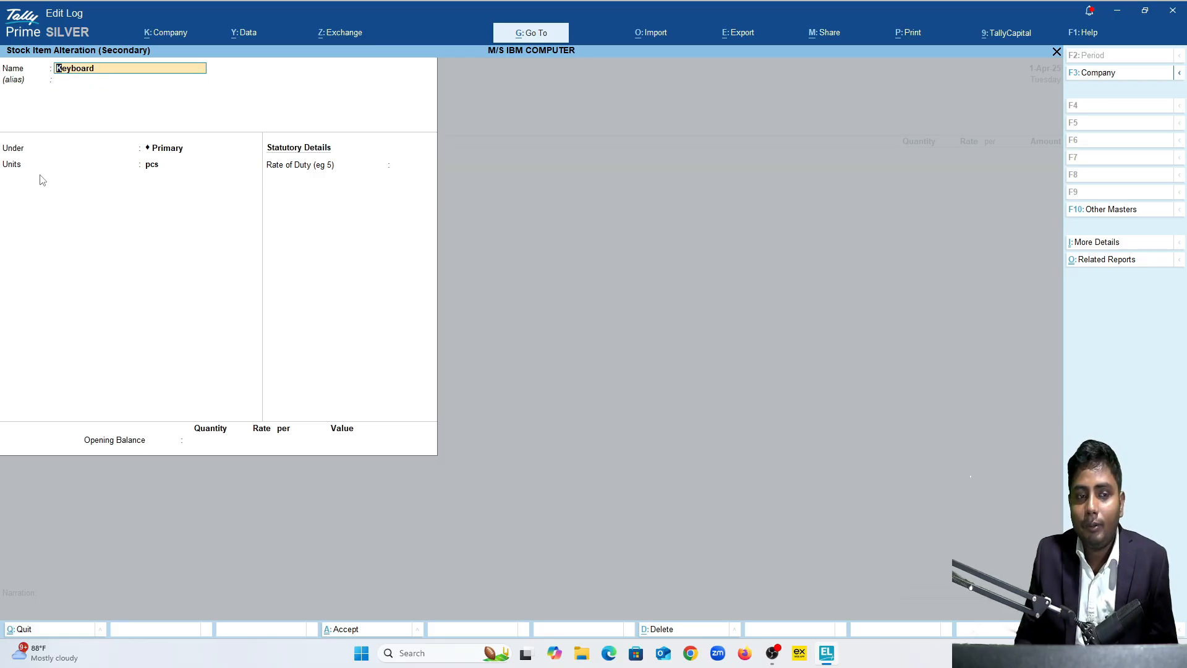
key(Return)
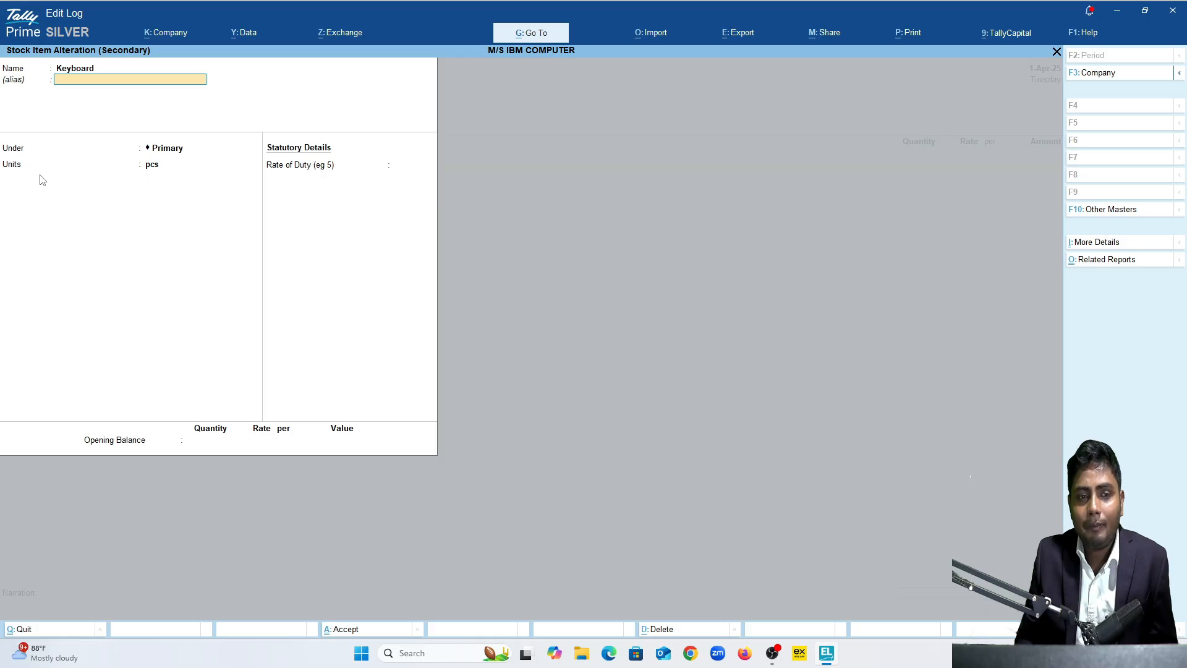
key(Return)
key(Up)
key(Up)
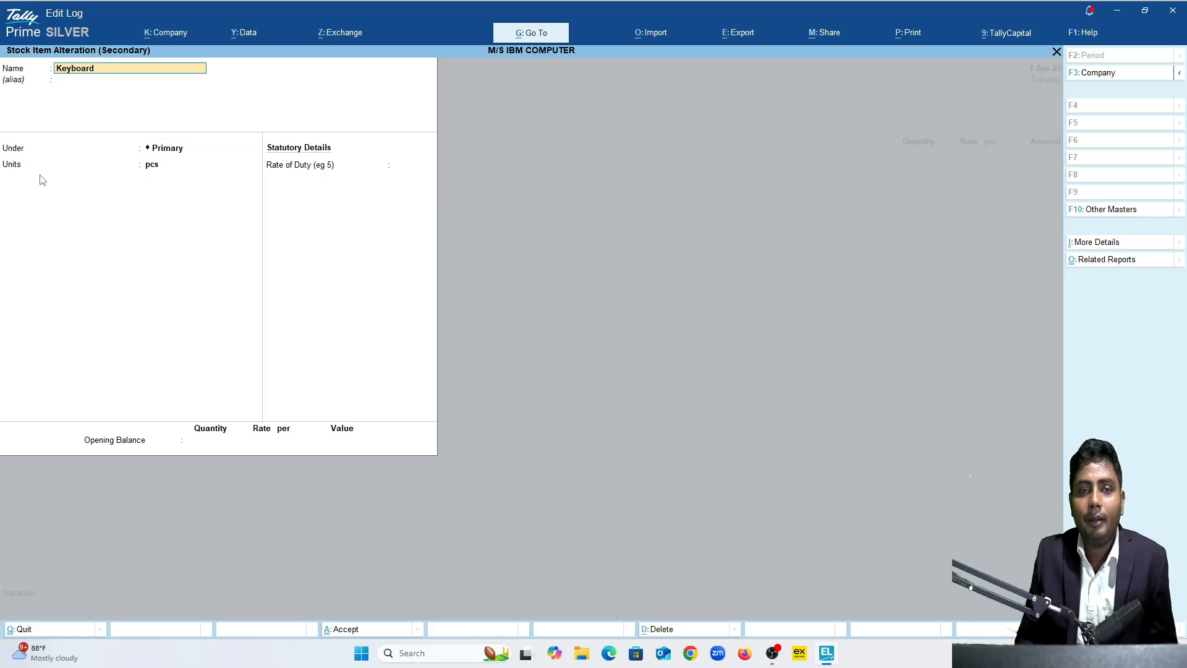
key(Return)
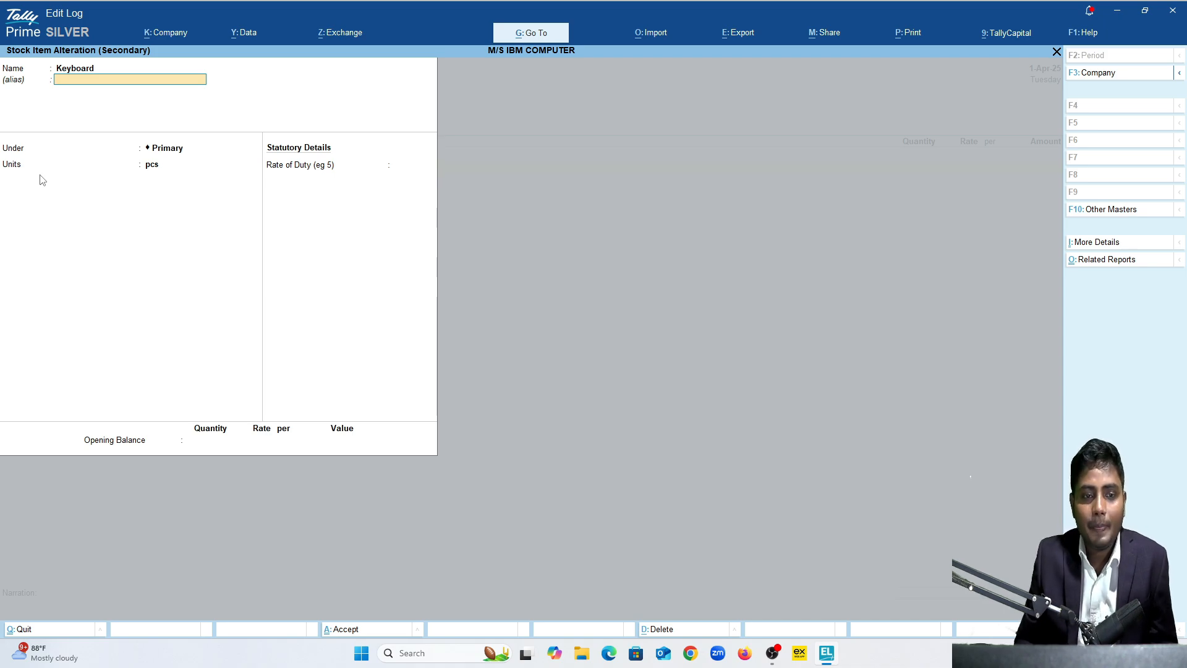
key(Return)
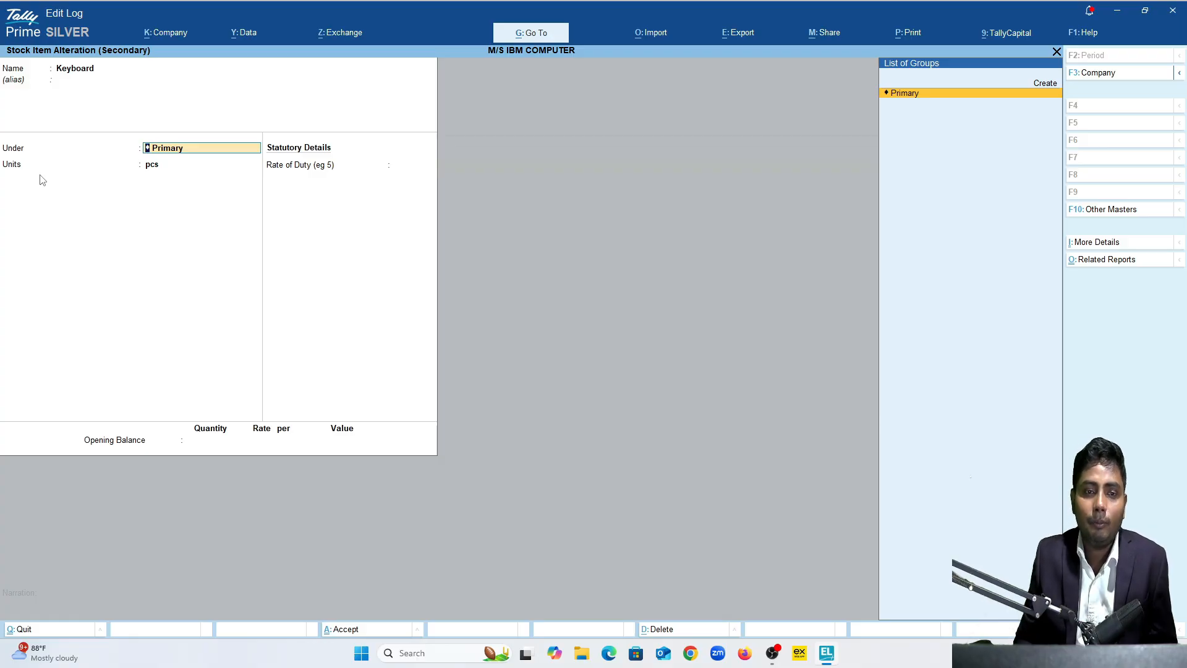
key(Return)
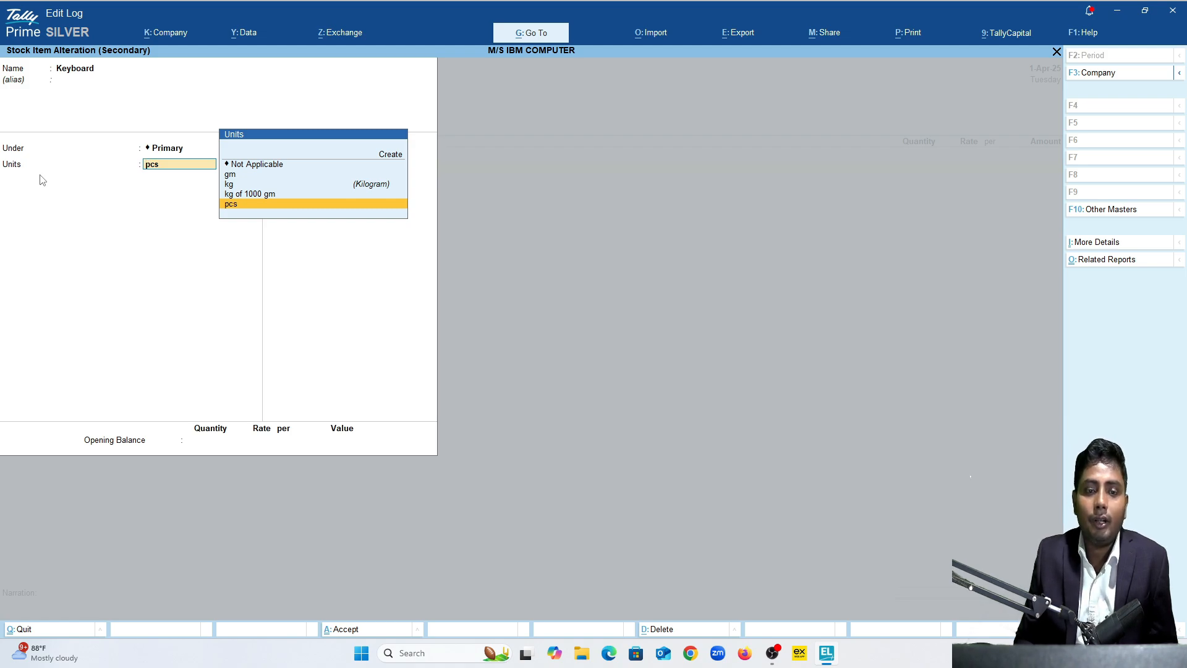
Look through the units available for Keyboard, and open and quit the unit creation form
key(Up)
key(Up)
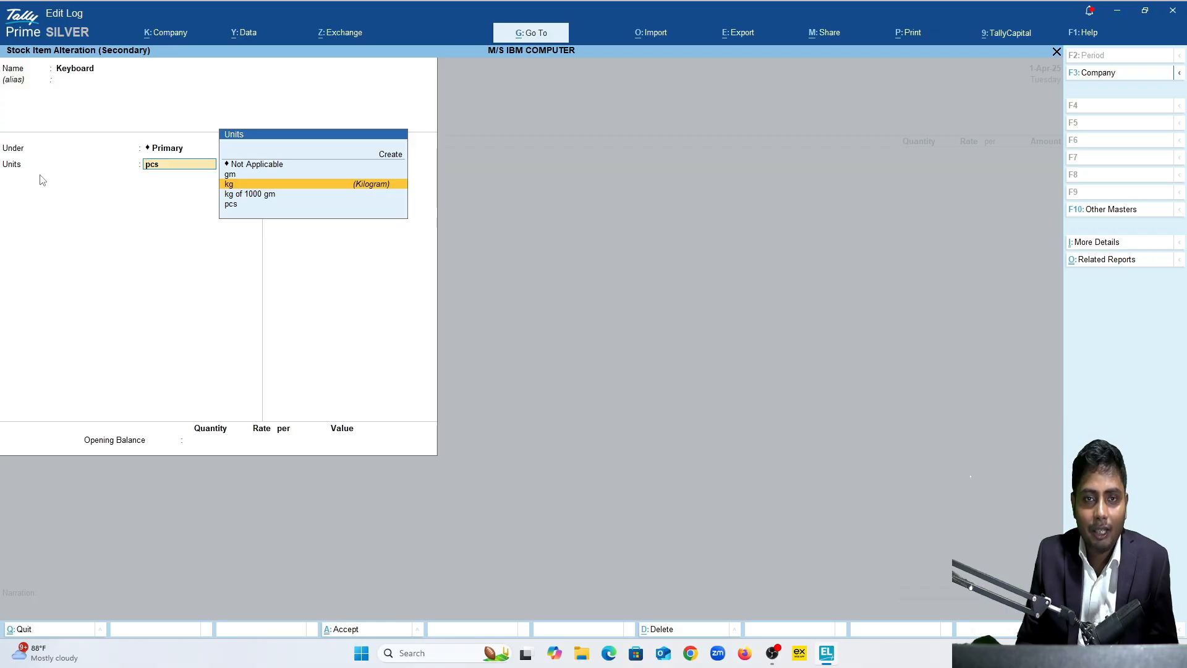
key(Up)
key(Down)
key(Down)
key(Down)
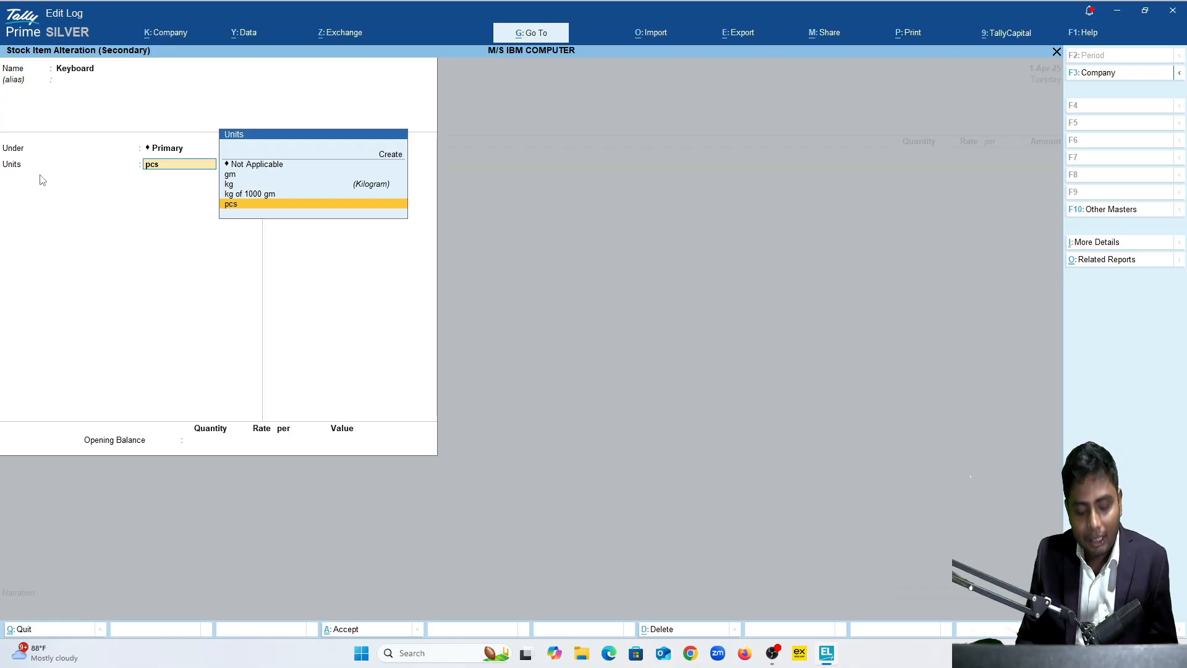
key(alt+c)
key(Escape)
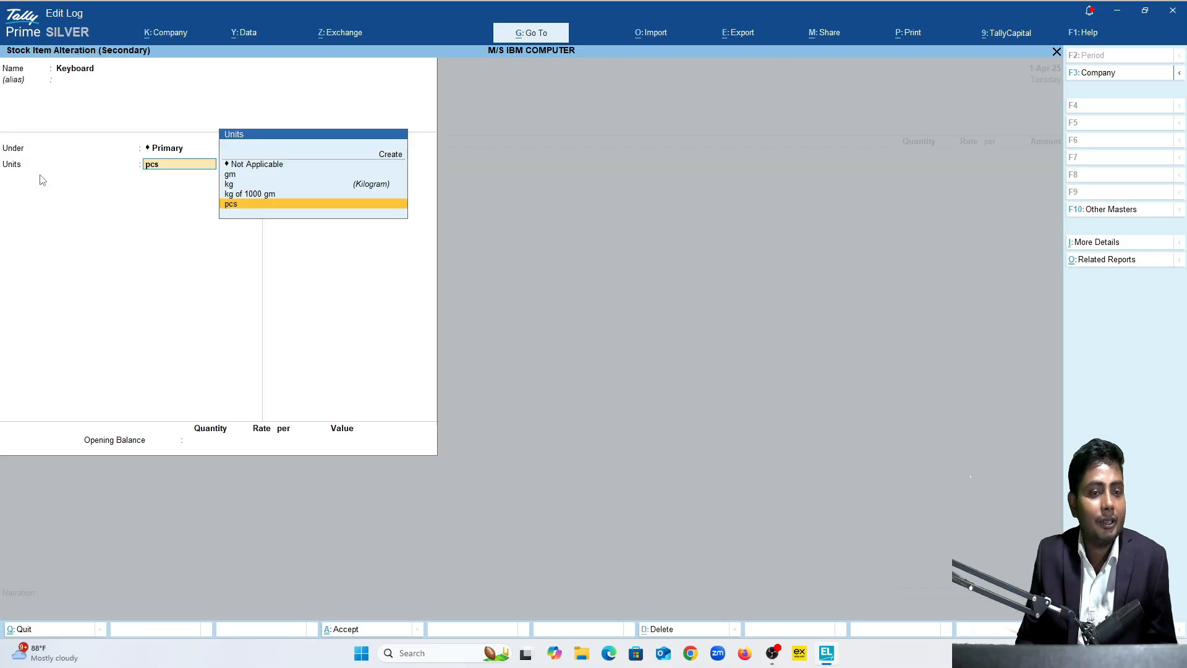
Keep pcs as Keyboard's unit with a rate of duty of 0 and no opening balance, and save the item
key(Return)
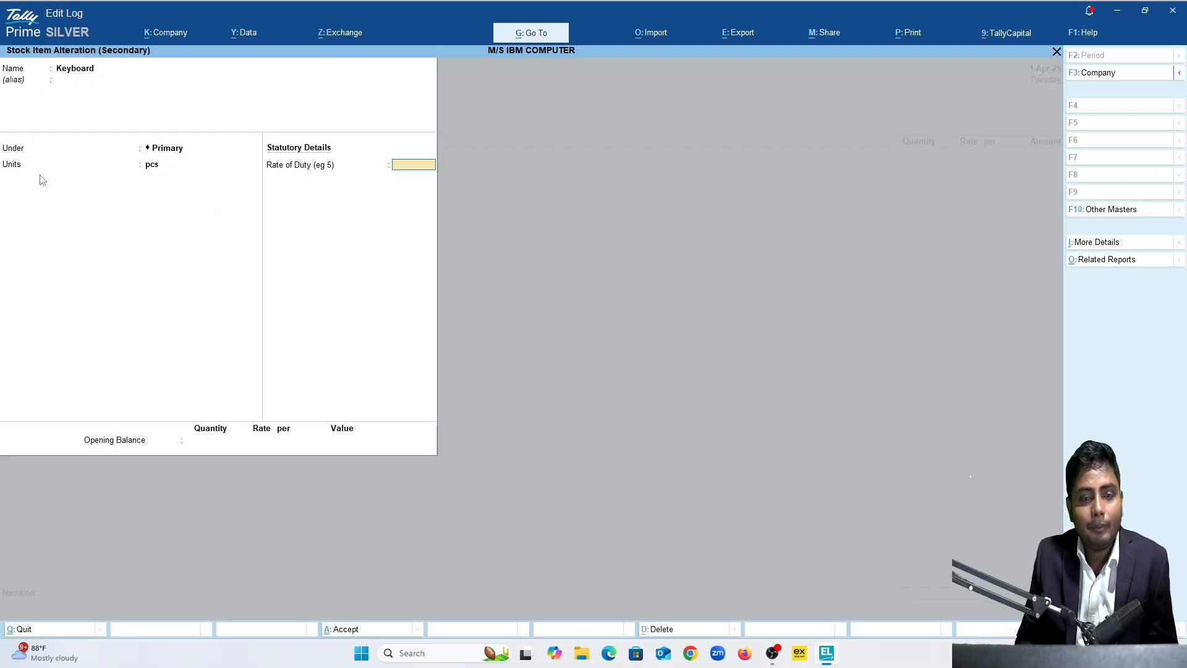
key(Return)
key(Return)
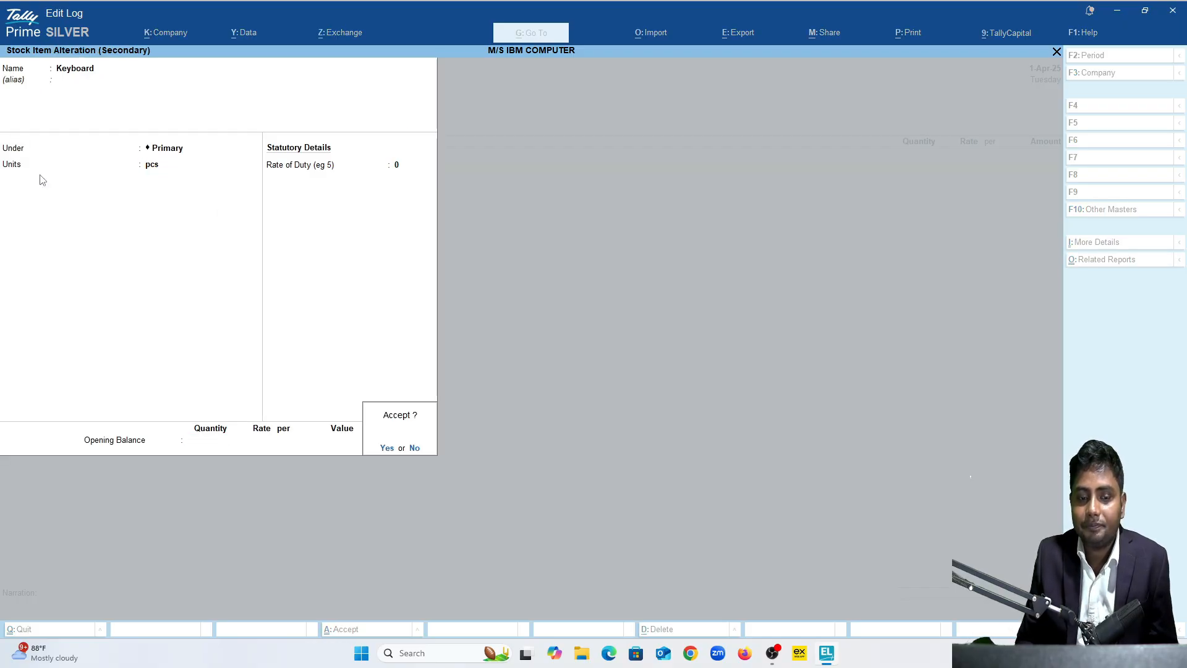
key(Return)
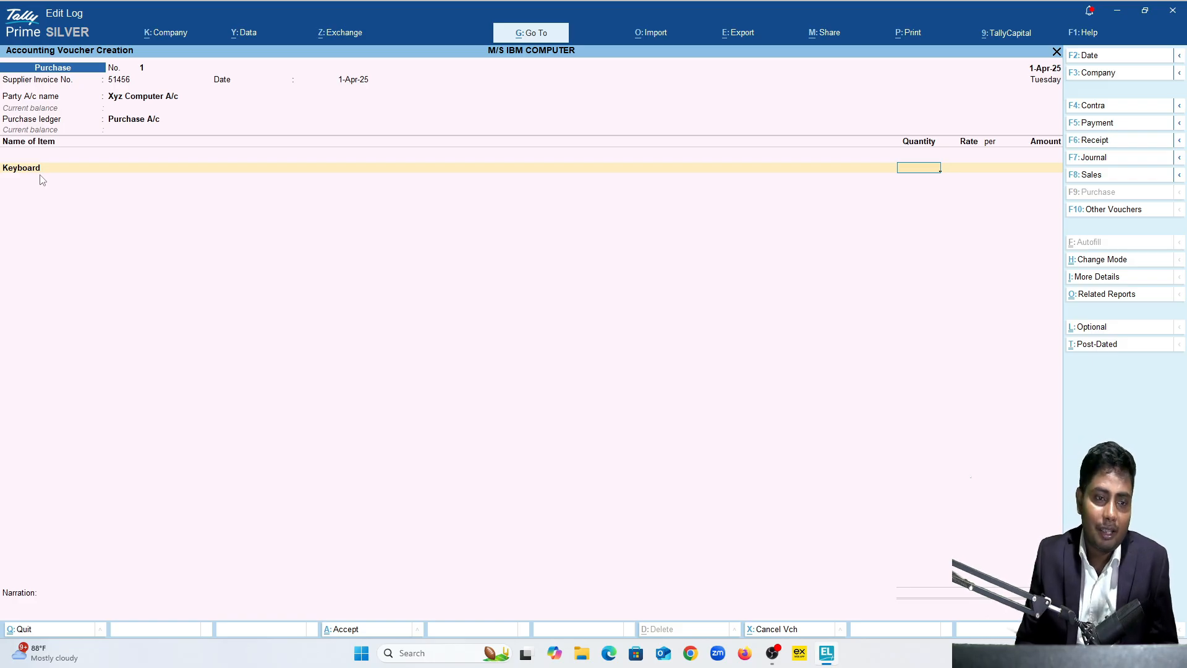
Alter the Keyboard stock item's unit to Not Applicable, save it and accept Keyboard in the voucher's item line
key(BackSpace)
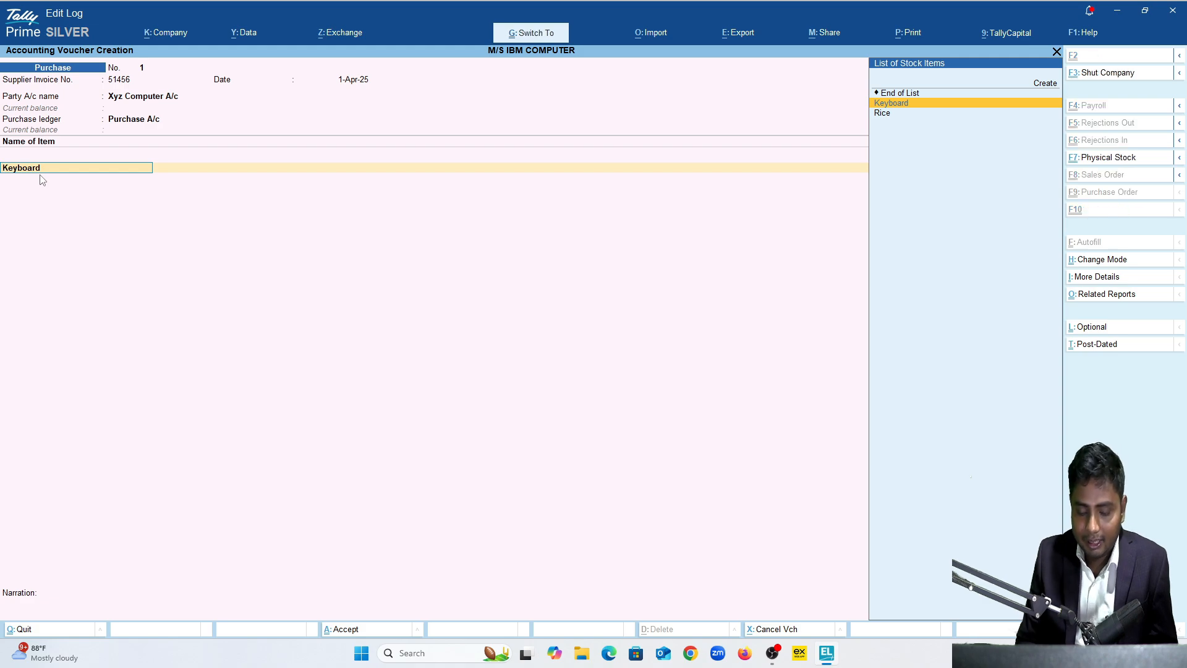
key(ctrl+Return)
key(Return)
key(Return)
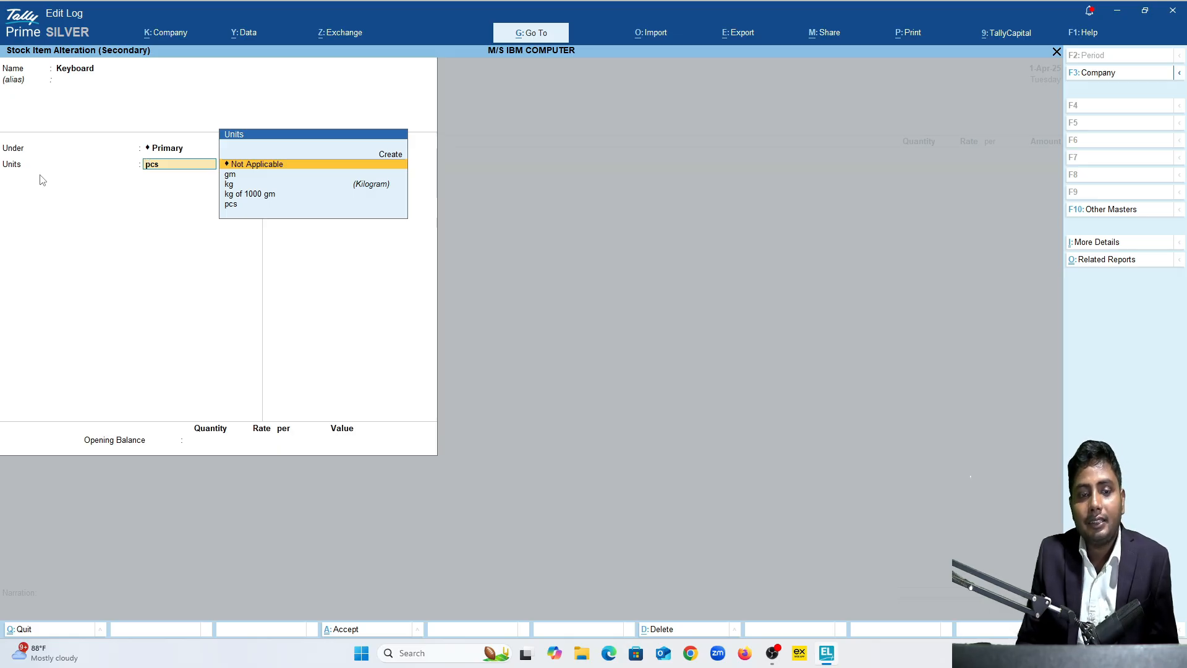
key(Return)
key(Return)
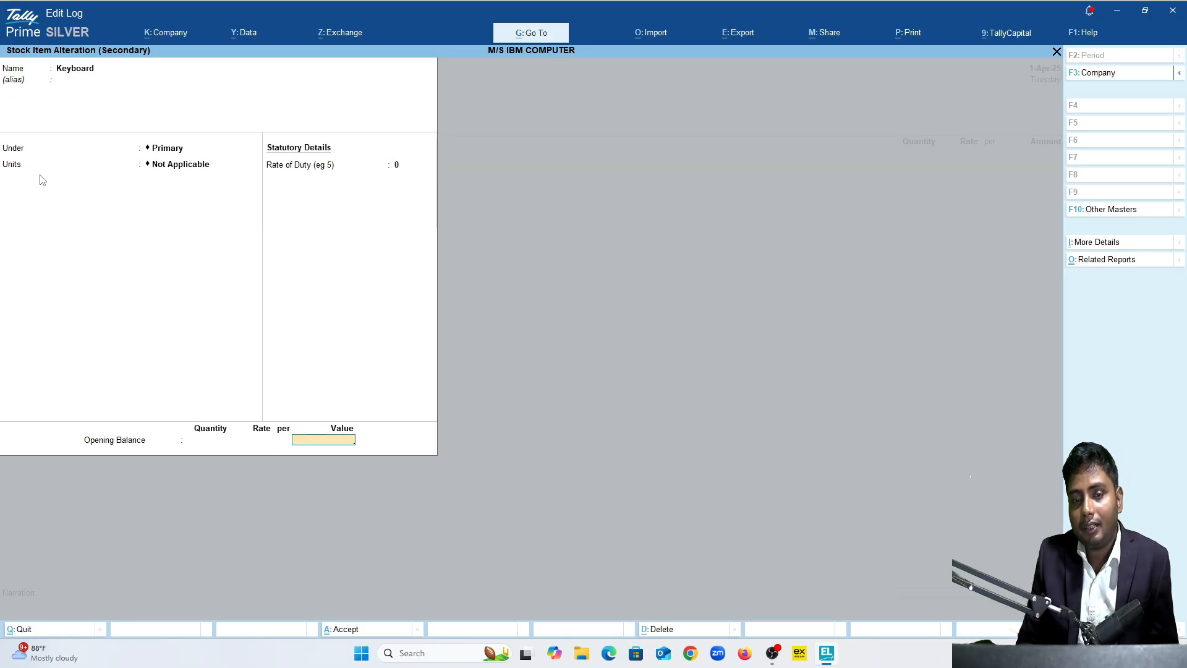
key(Return)
key(Return)
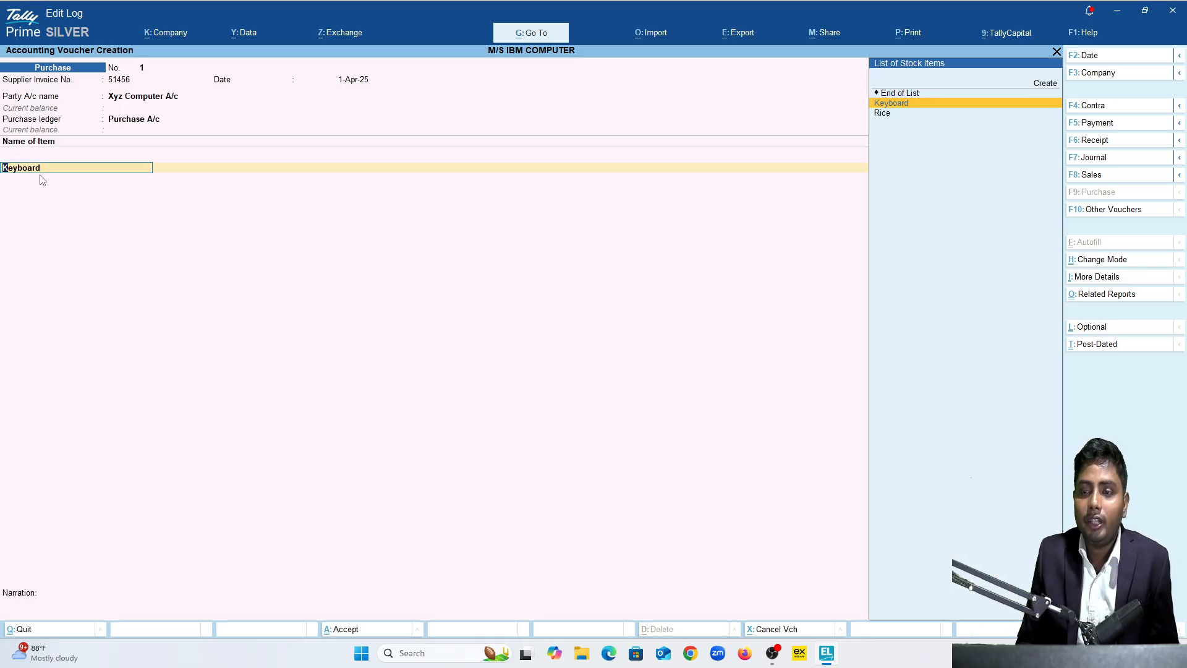
key(Return)
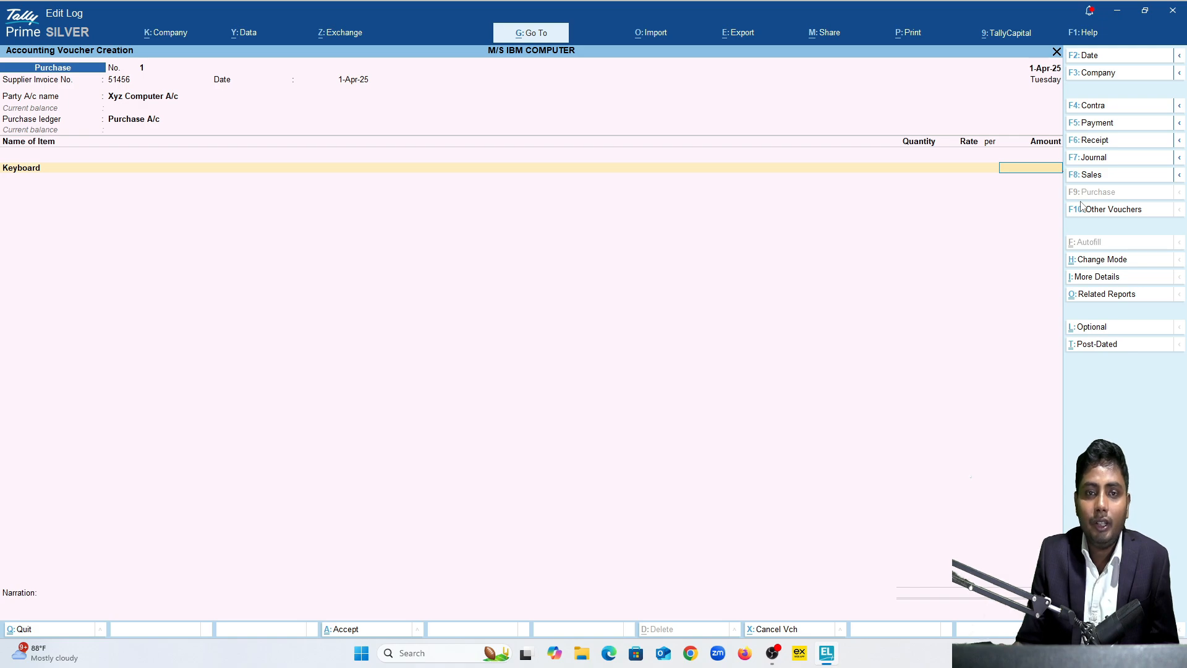
Alter the Keyboard stock item's unit to pcs, save it and accept Keyboard in the voucher's item line
key(BackSpace)
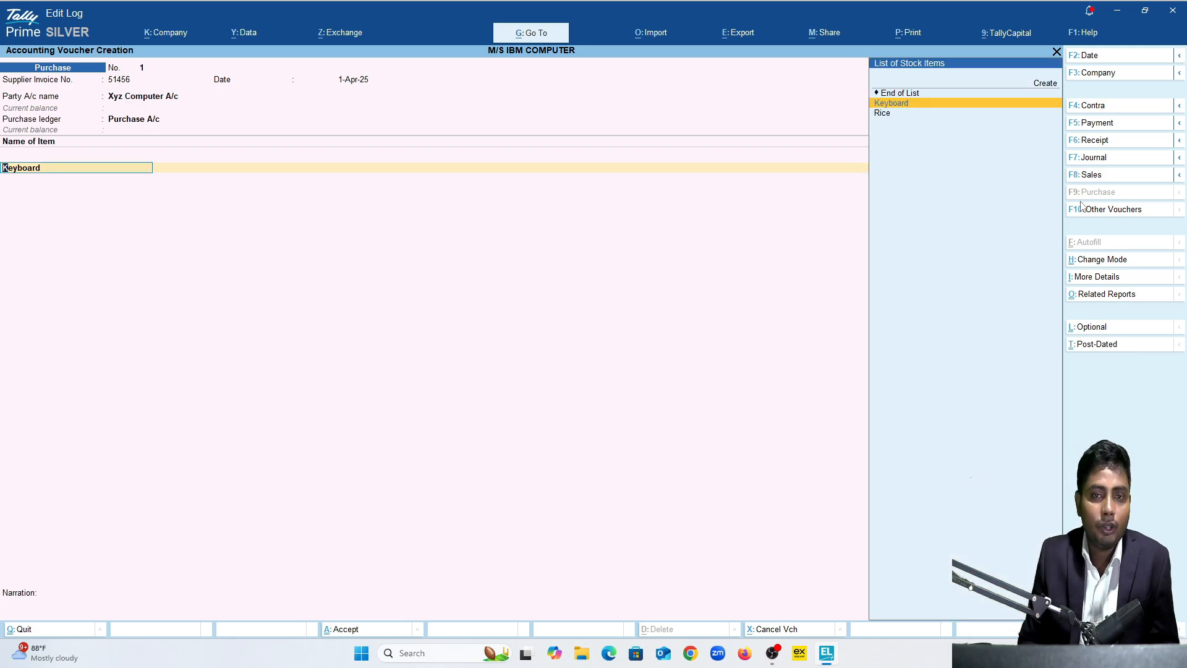
key(ctrl)
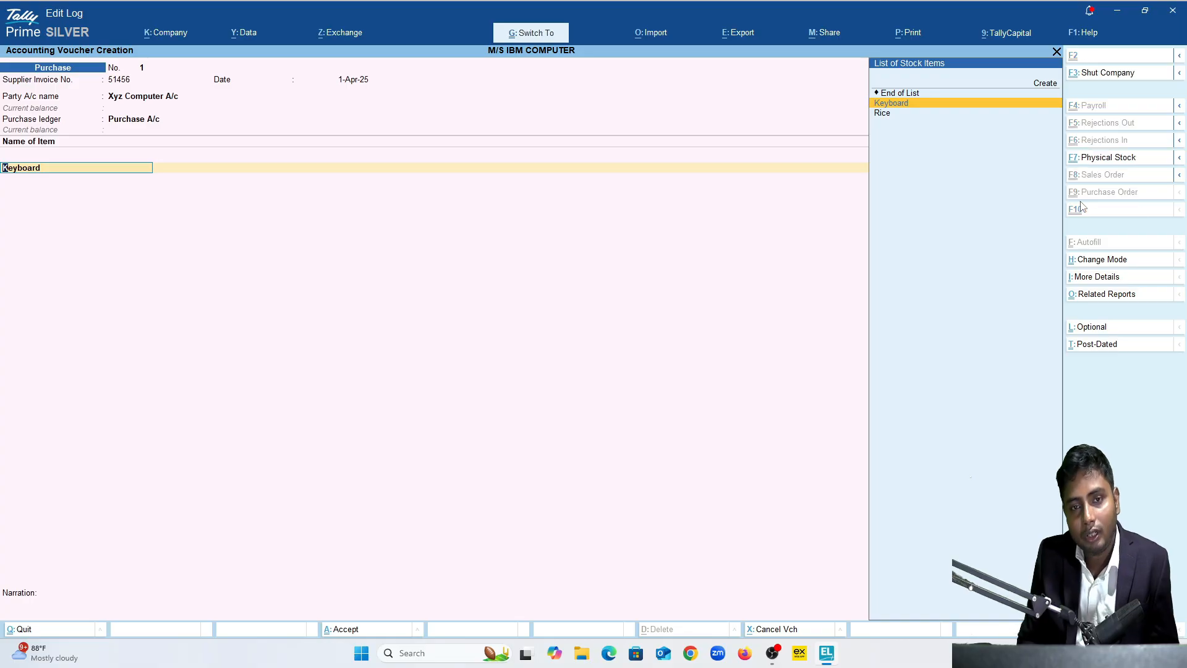
key(ctrl+Return)
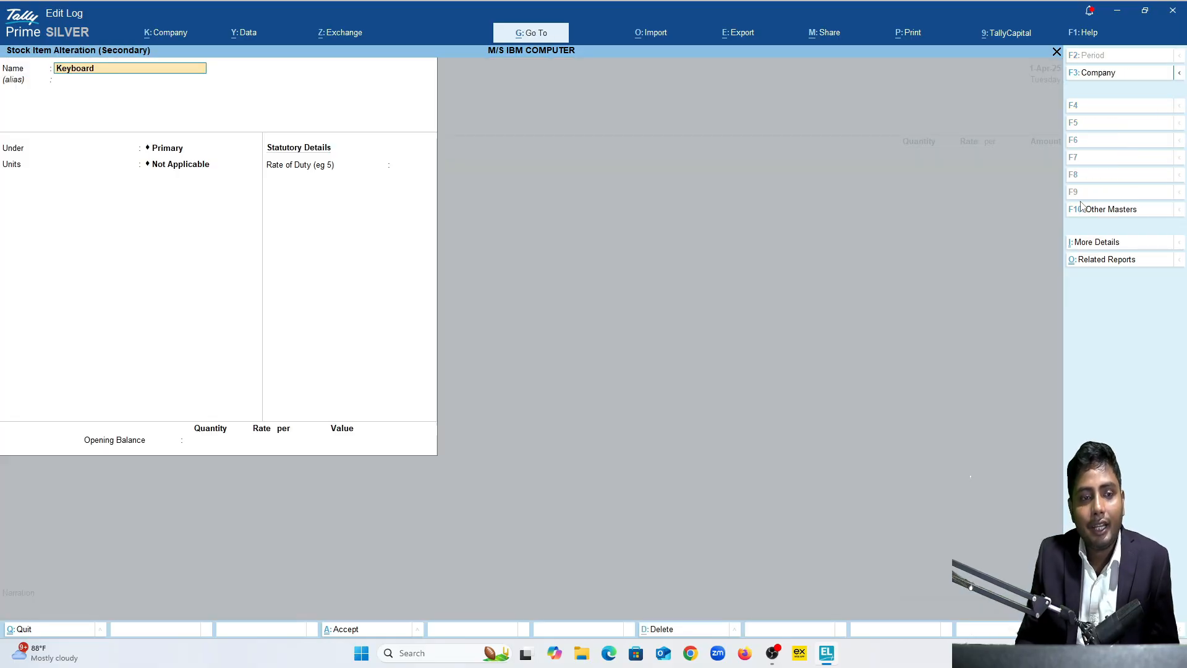
key(Return)
key(Return)
key(Down)
key(Down)
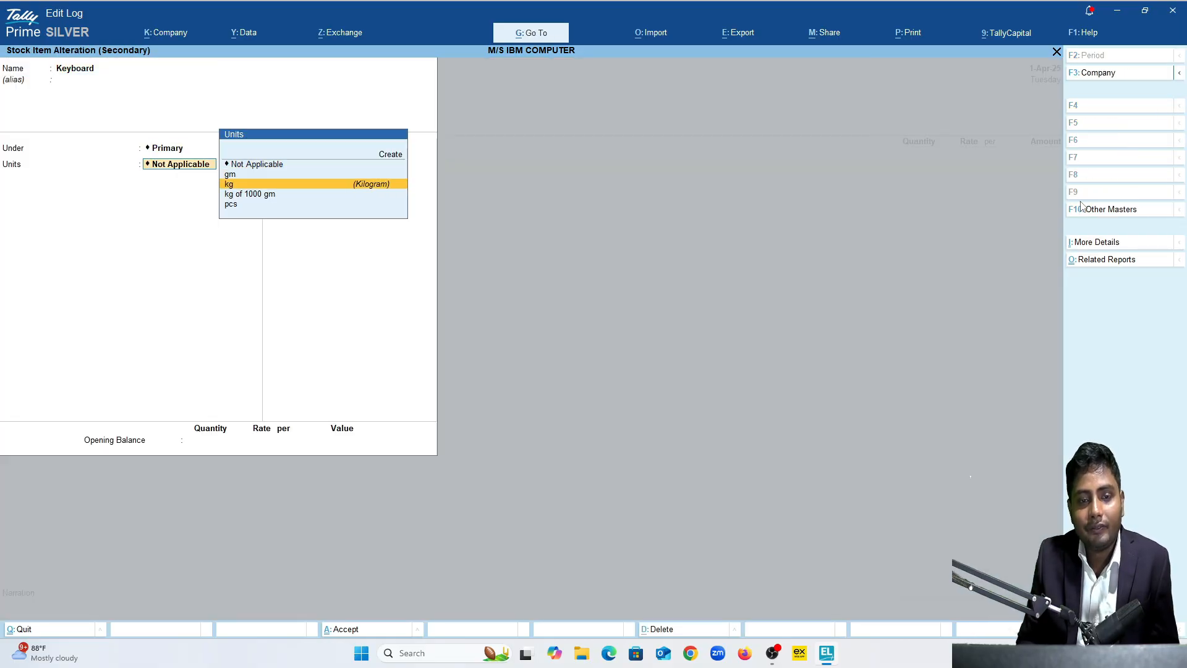
key(Down)
key(Down)
key(Return)
key(Return)
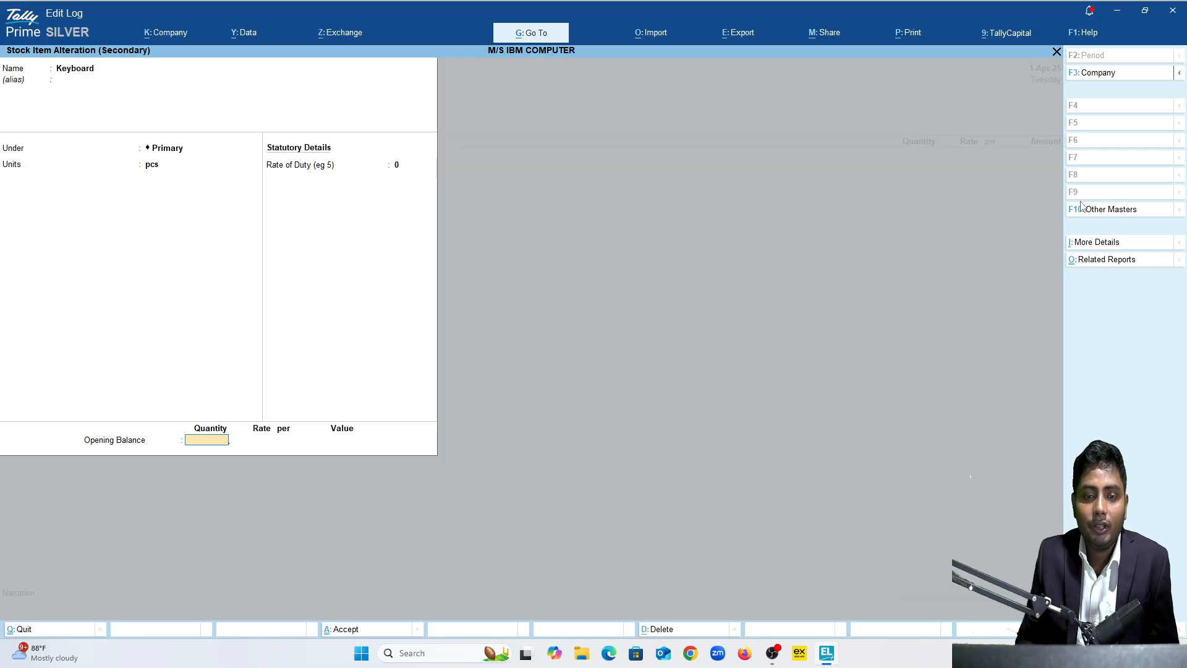
key(Return)
key(Return)
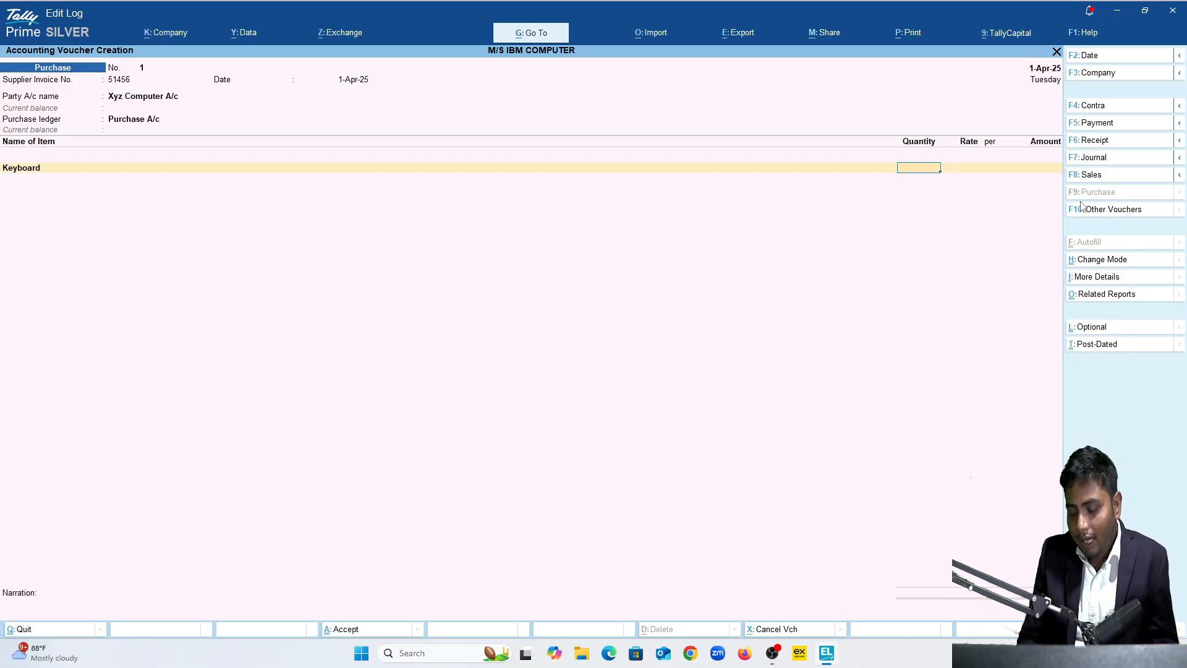
Enter a quantity of 50 pcs and a rate of 500 per pcs for Keyboard, and accept the line amount
text(0)
key(Return)
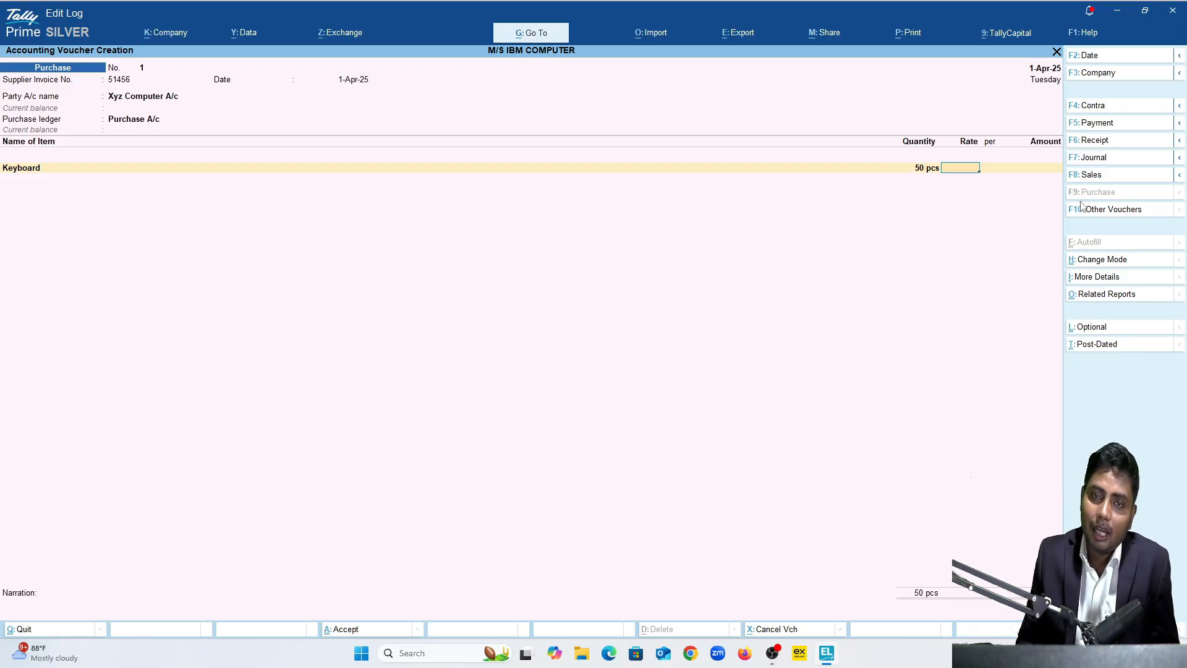
text(500)
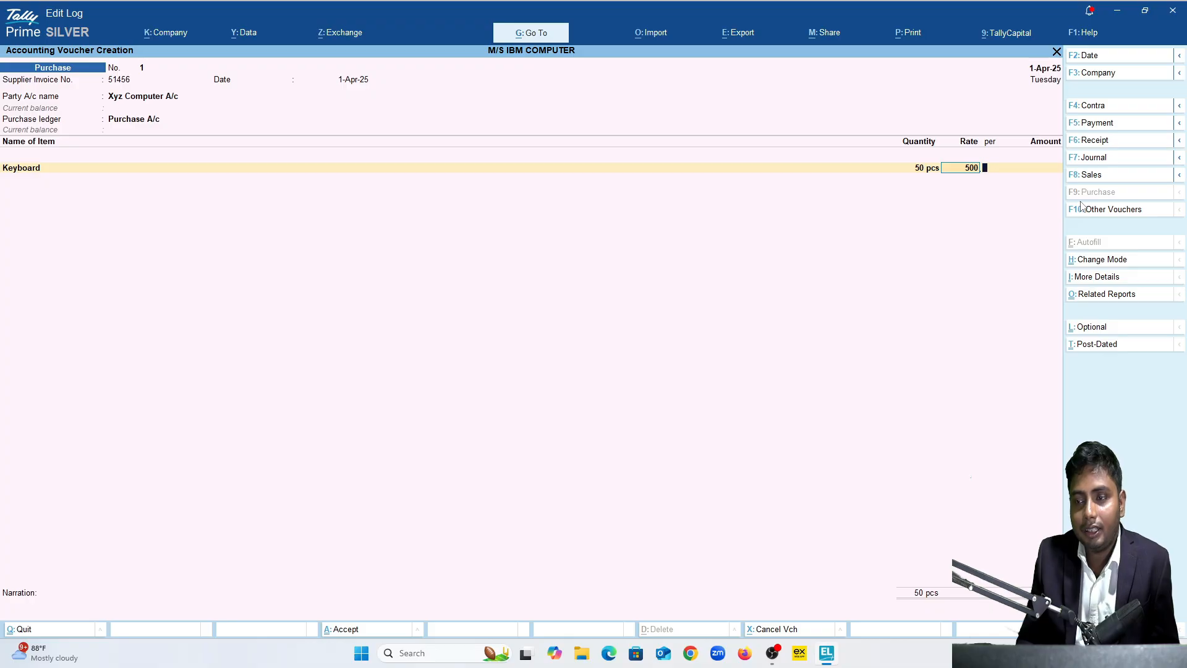
key(Return)
key(Return)
key(Return)
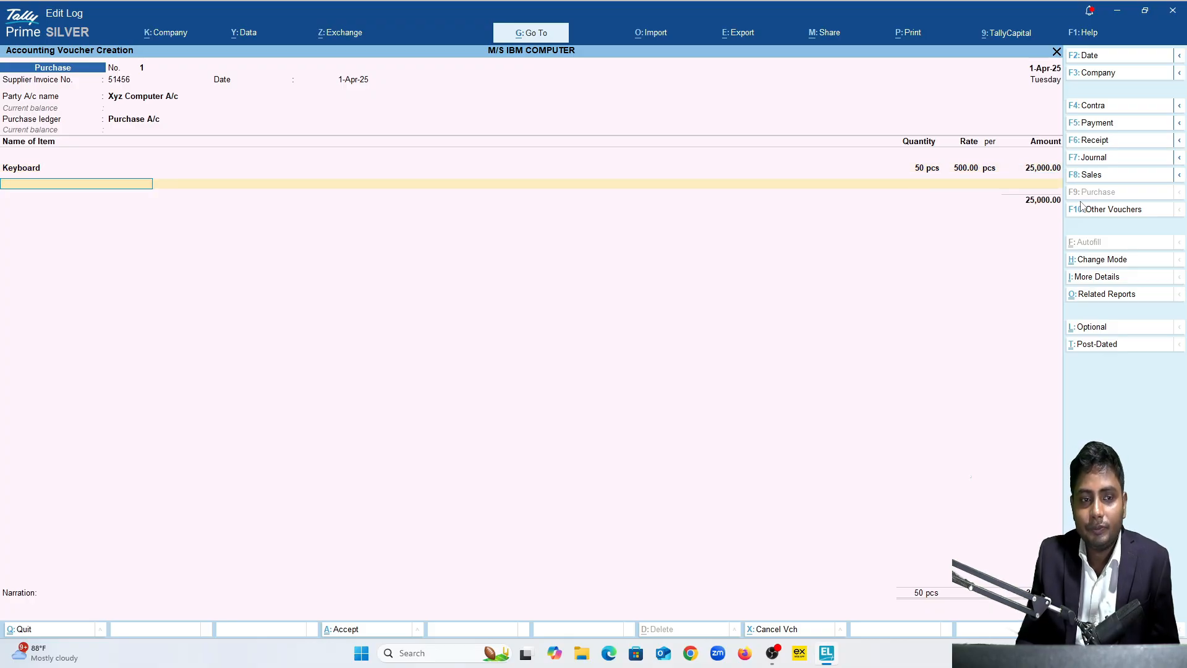
Open and quit a new stock item form from the voucher's second item line, and return to that empty line
key(Return)
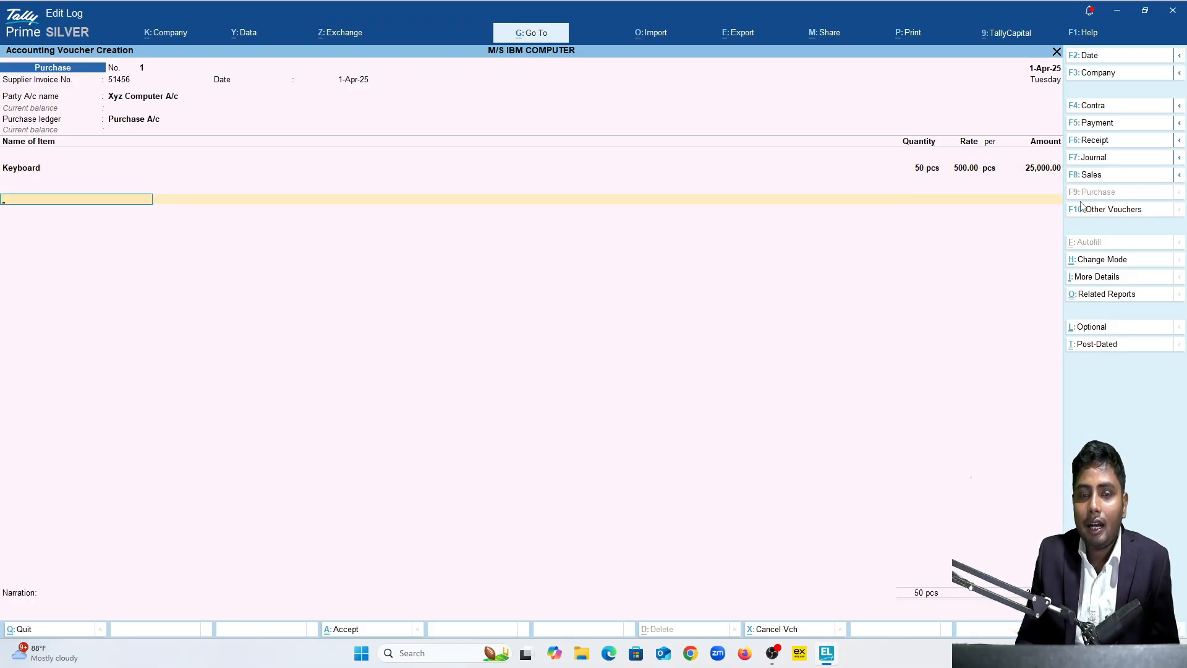
key(Up)
key(Return)
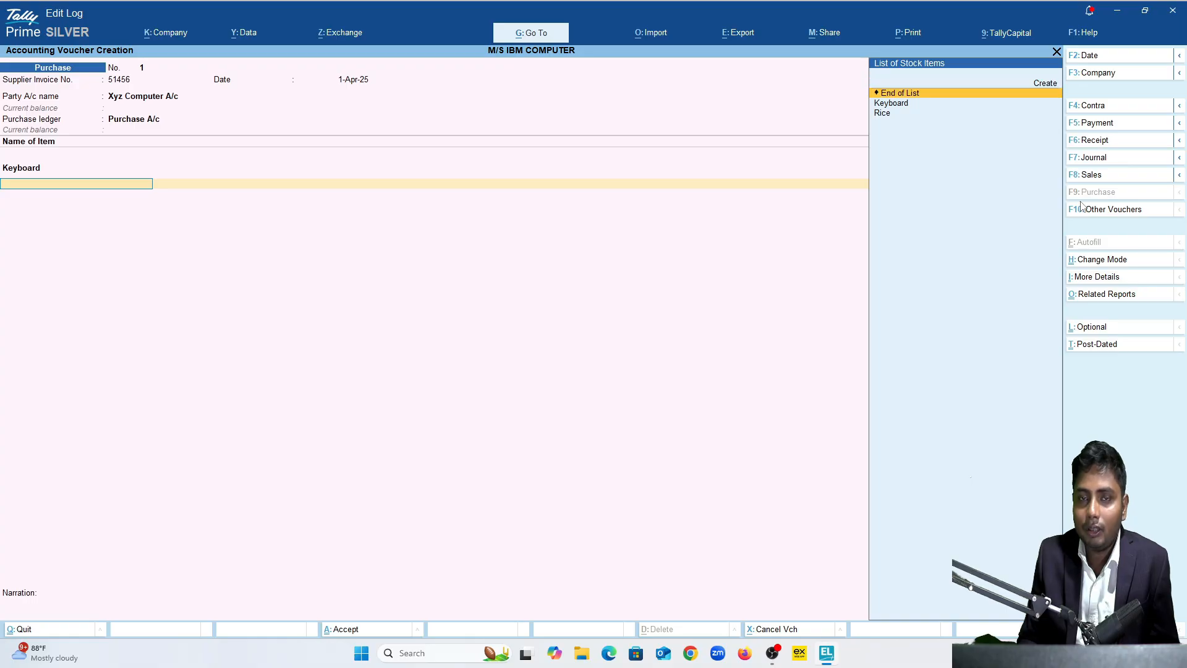
key(alt+c)
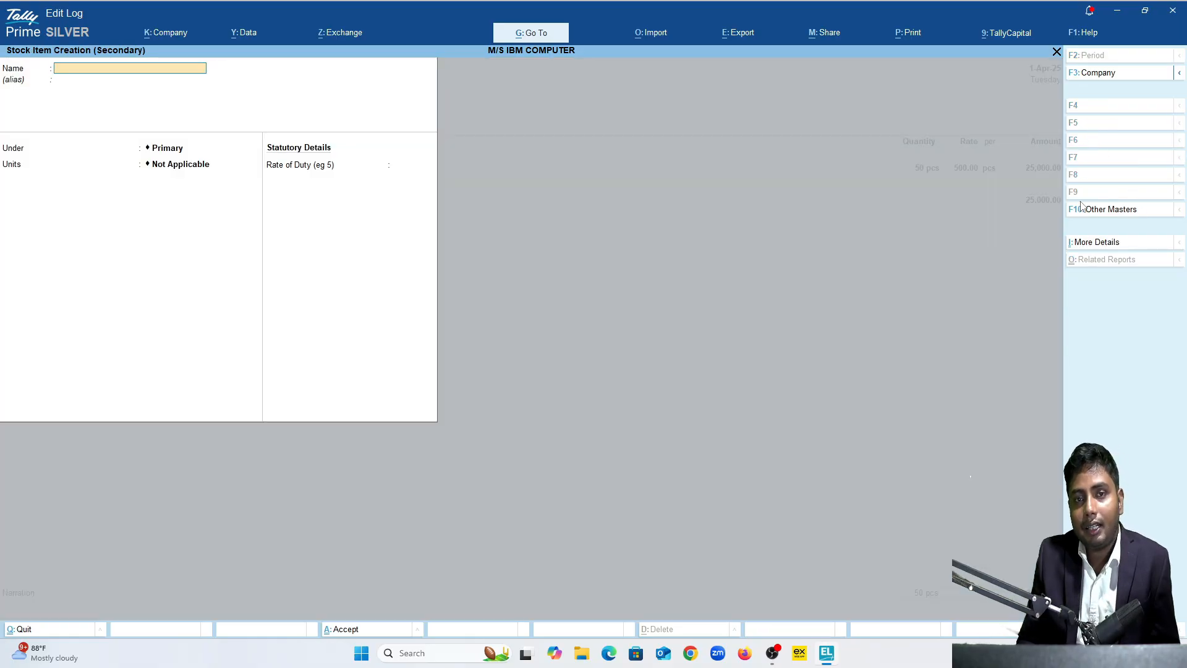
key(Escape)
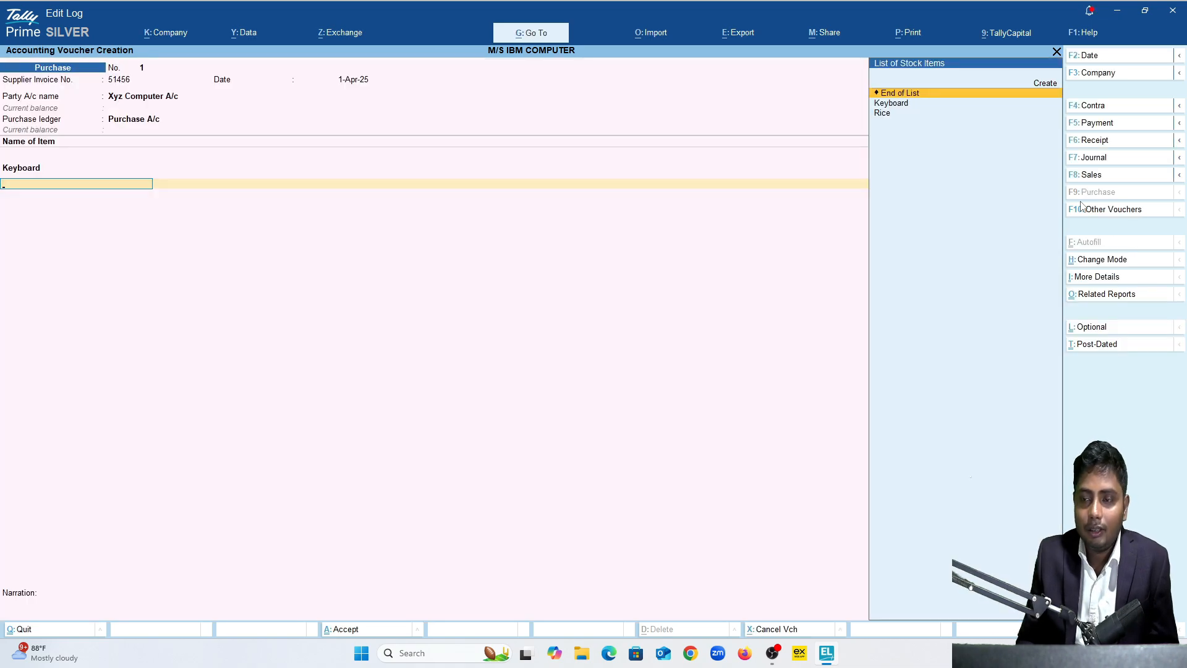
key(BackSpace)
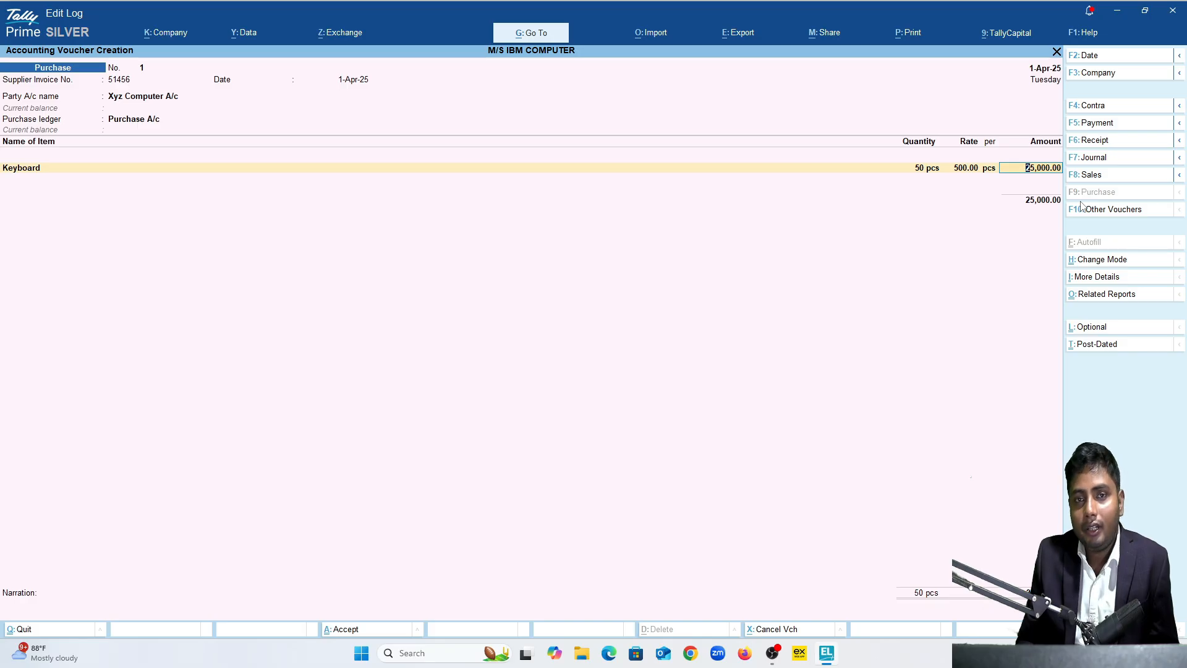
key(Return)
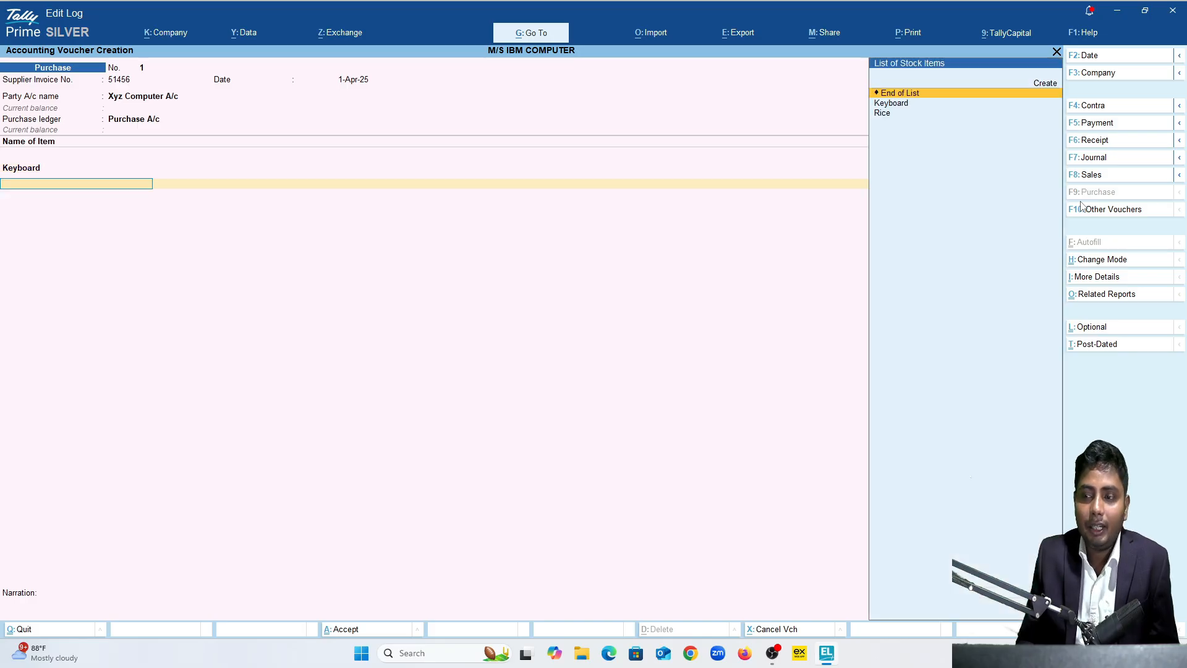
End the purchase voucher's item list and choose New Ref as the bill-wise adjustment method for Xyz Computer A/c
key(Return)
key(Return)
key(Return)
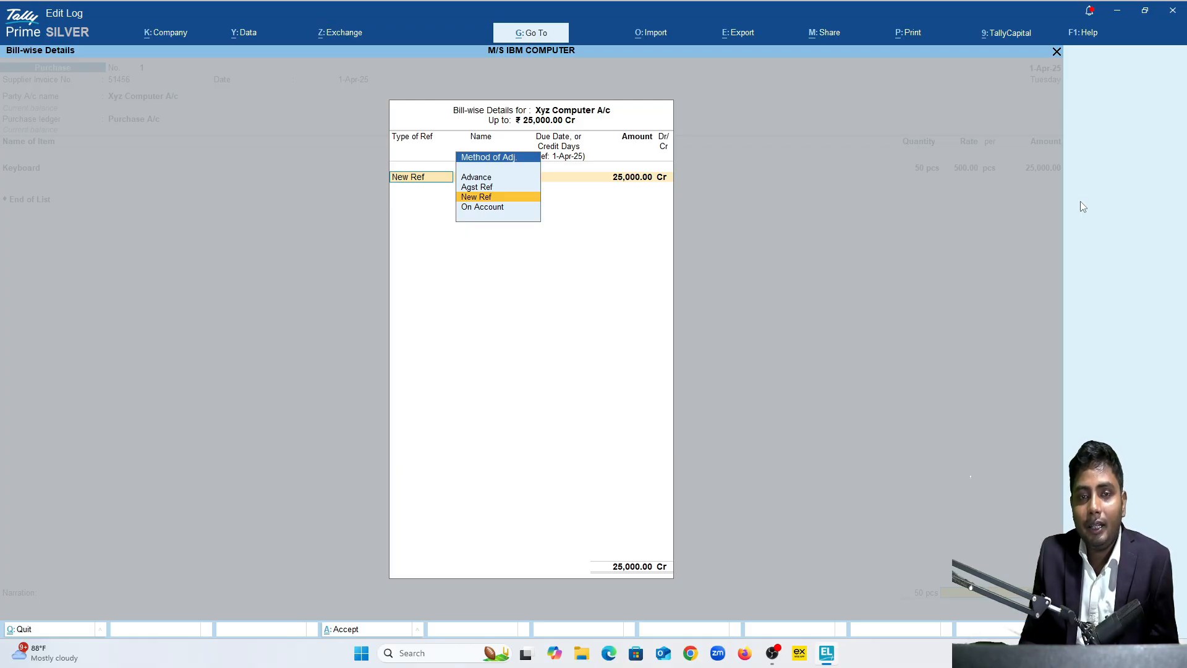
key(Up)
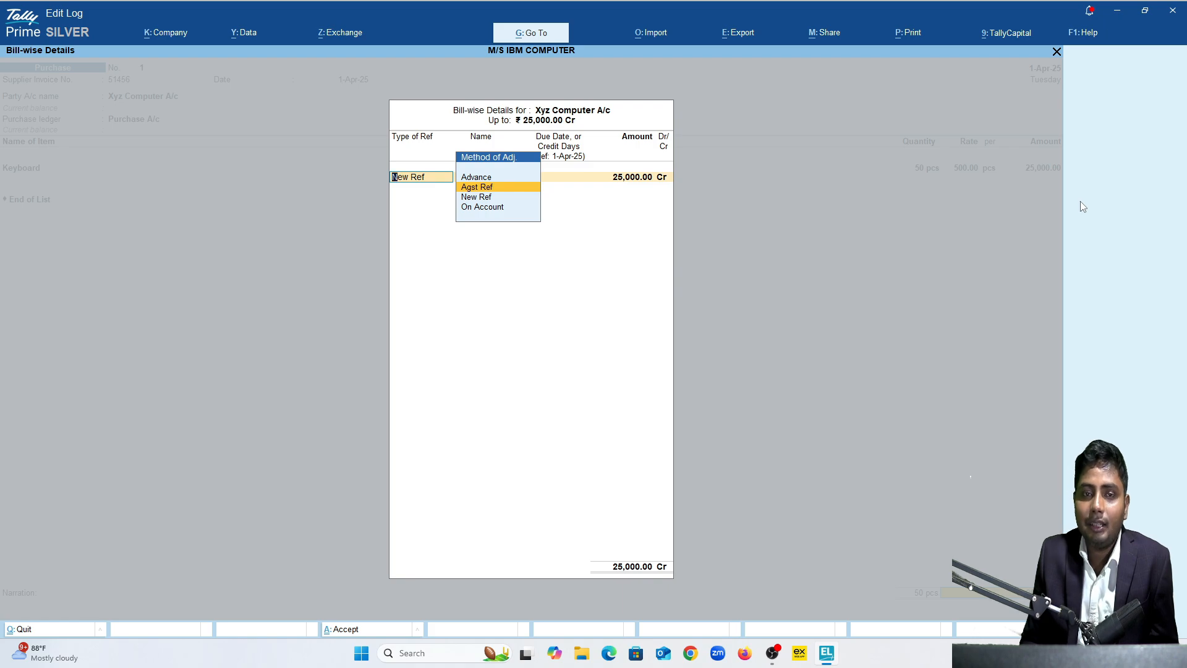
key(Up)
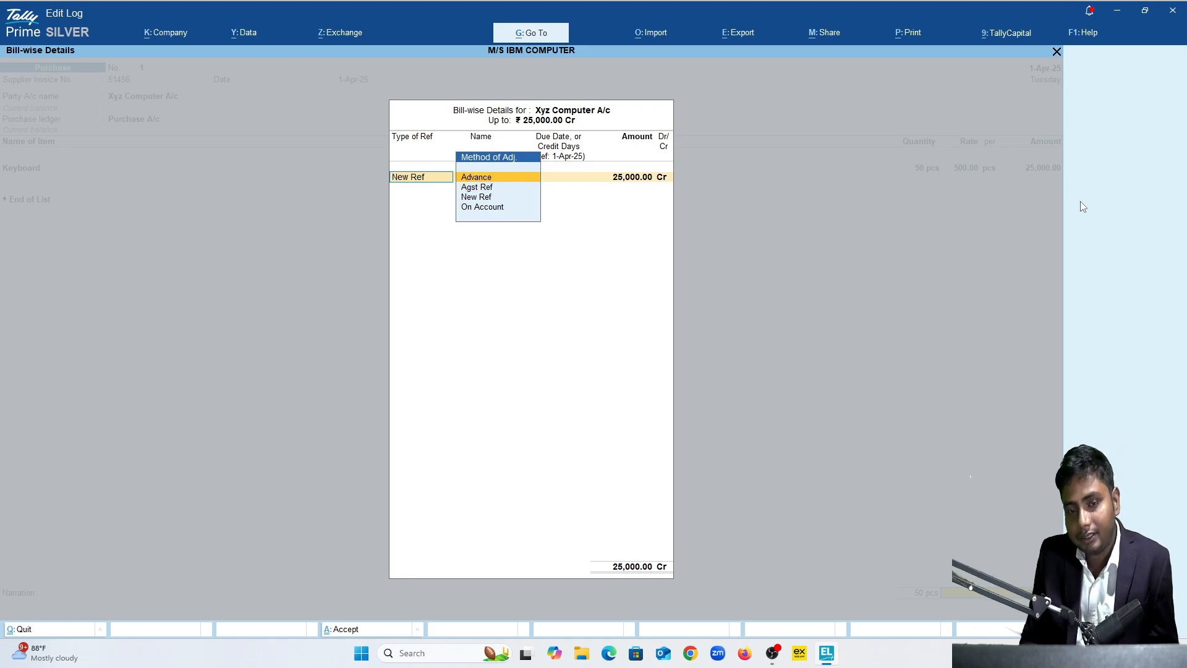
key(Down)
key(Down)
key(Down)
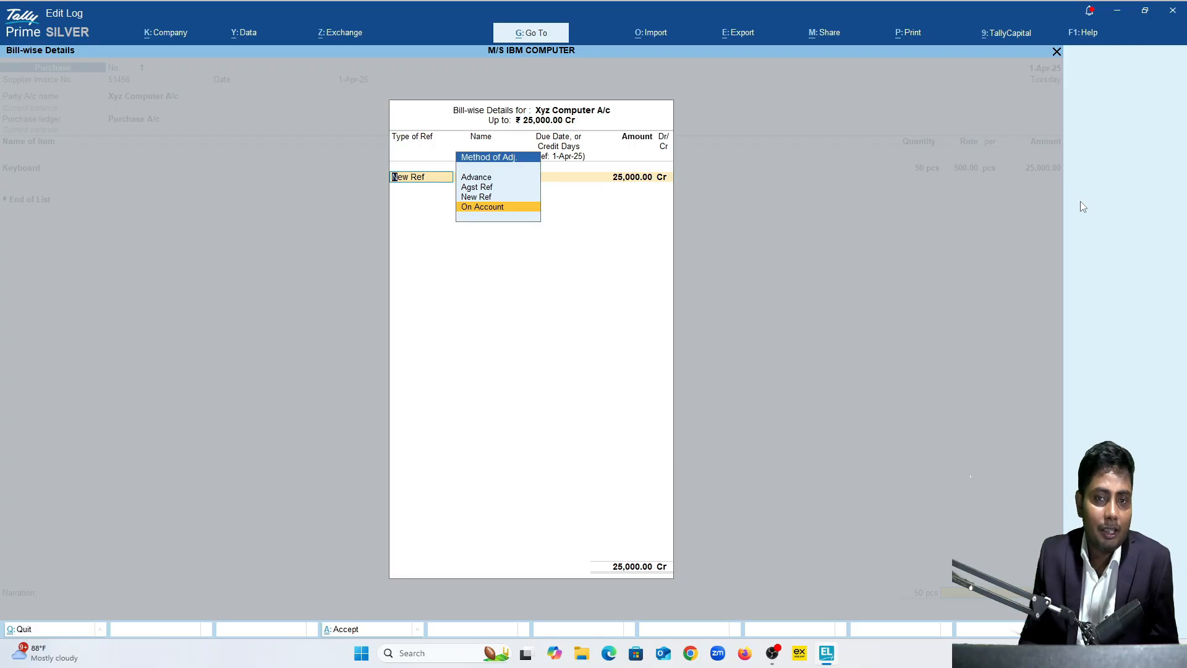
key(Up)
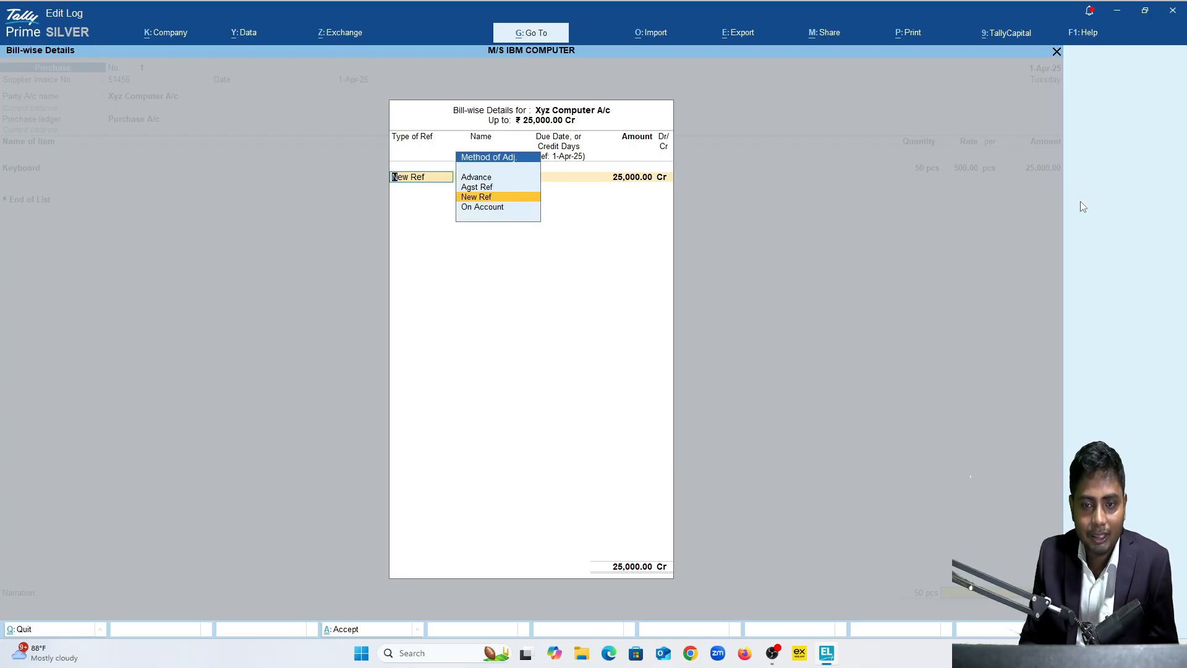
key(Down)
key(Up)
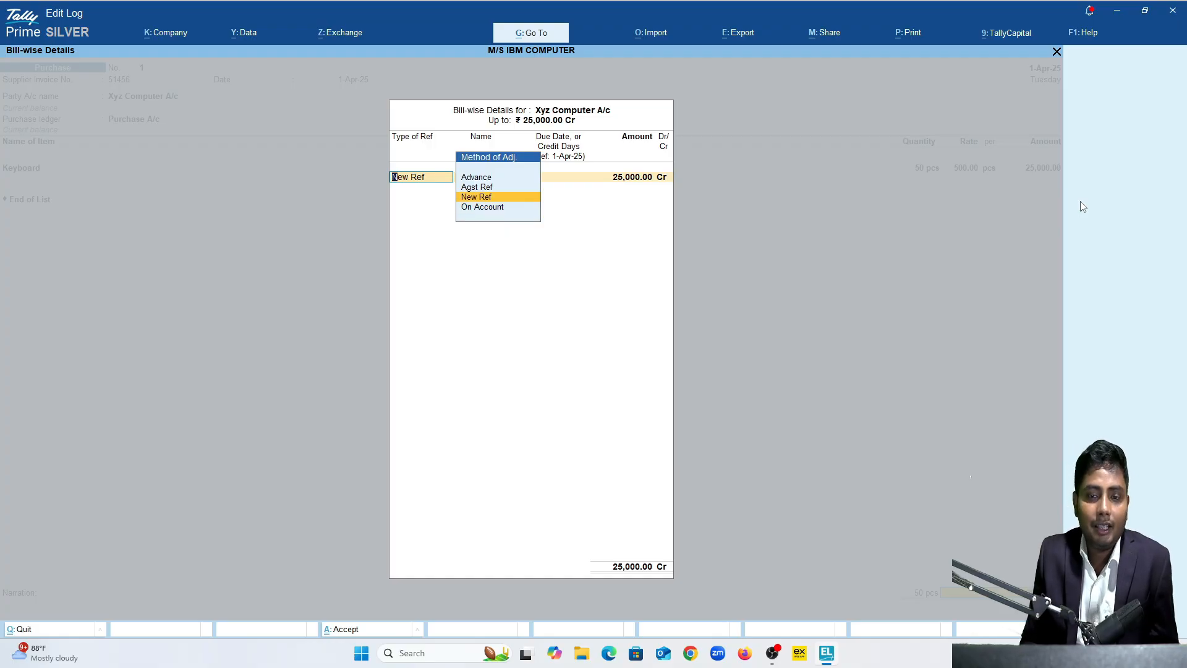
key(Return)
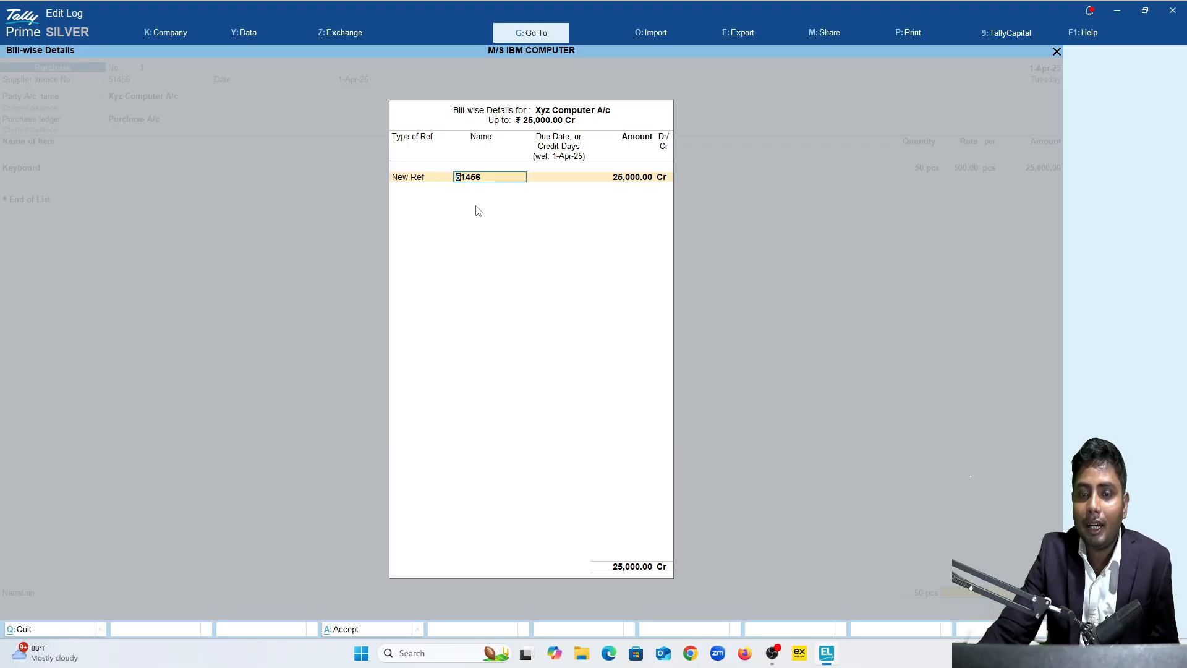
Keep bill name 51456, set its credit period to 30 days, and accept the bill-wise details
key(Return)
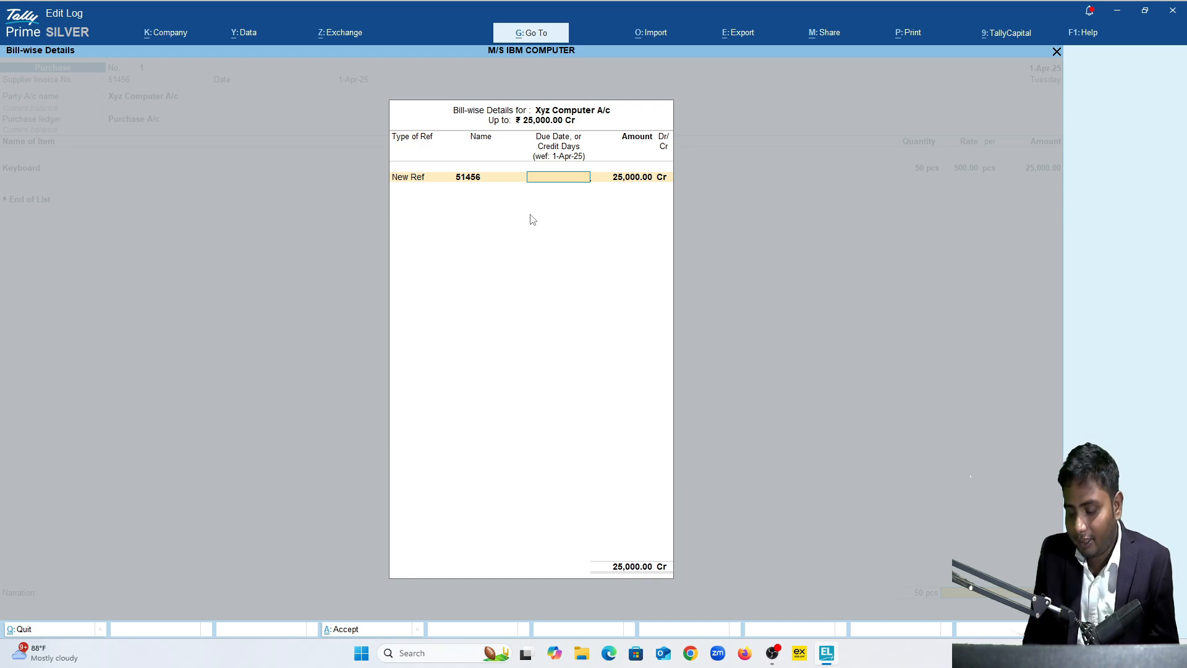
text(0)
key(Return)
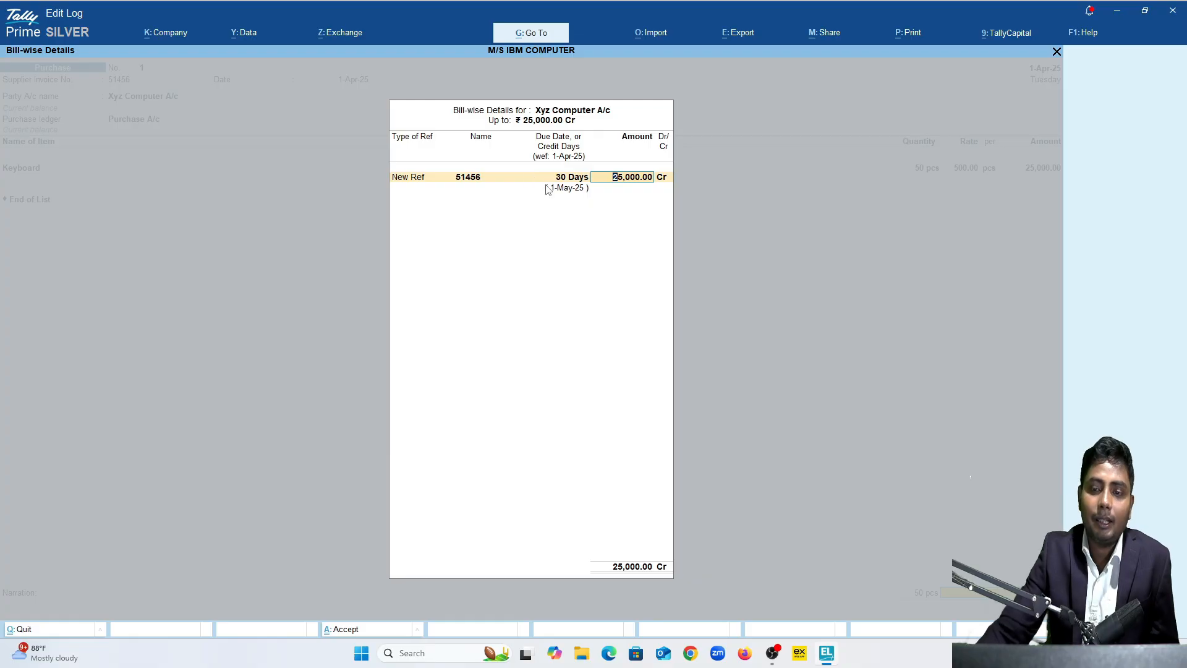
key(Return)
key(Return)
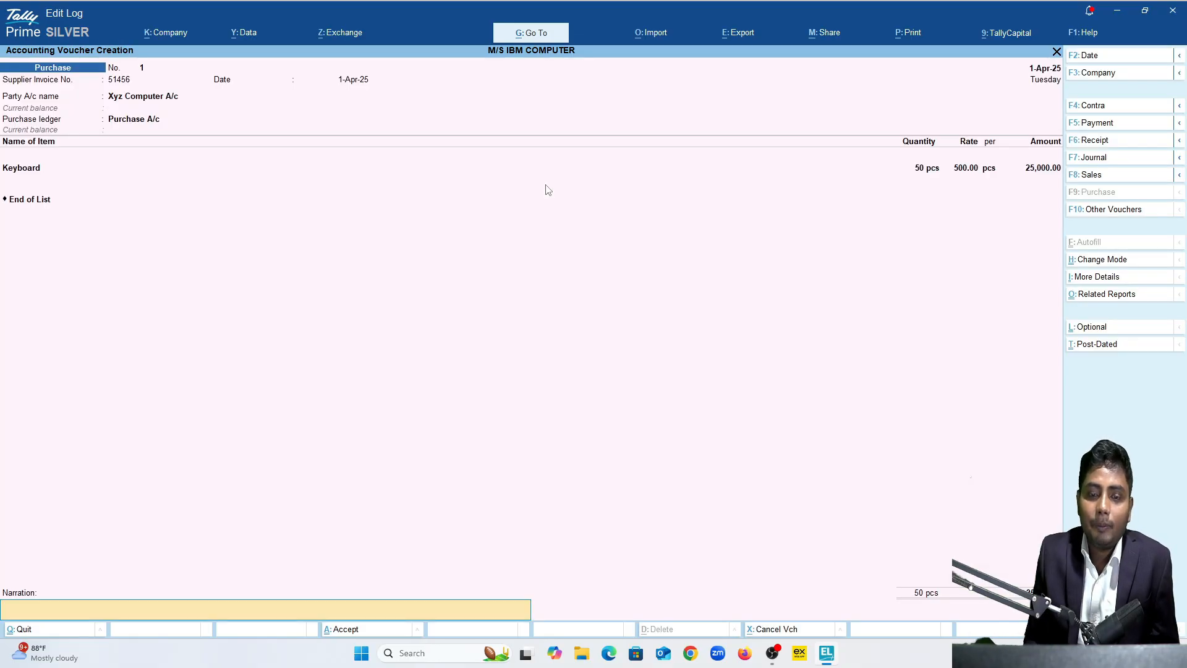
Leave the narration blank and save the purchase voucher
key(Return)
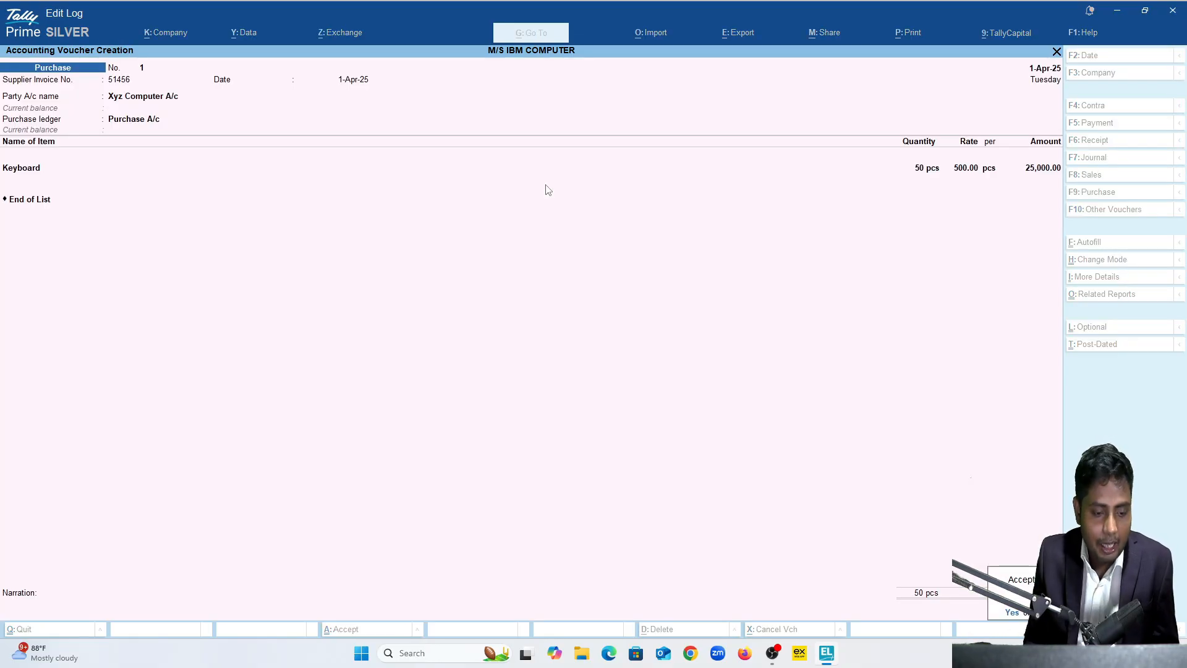
key(Escape)
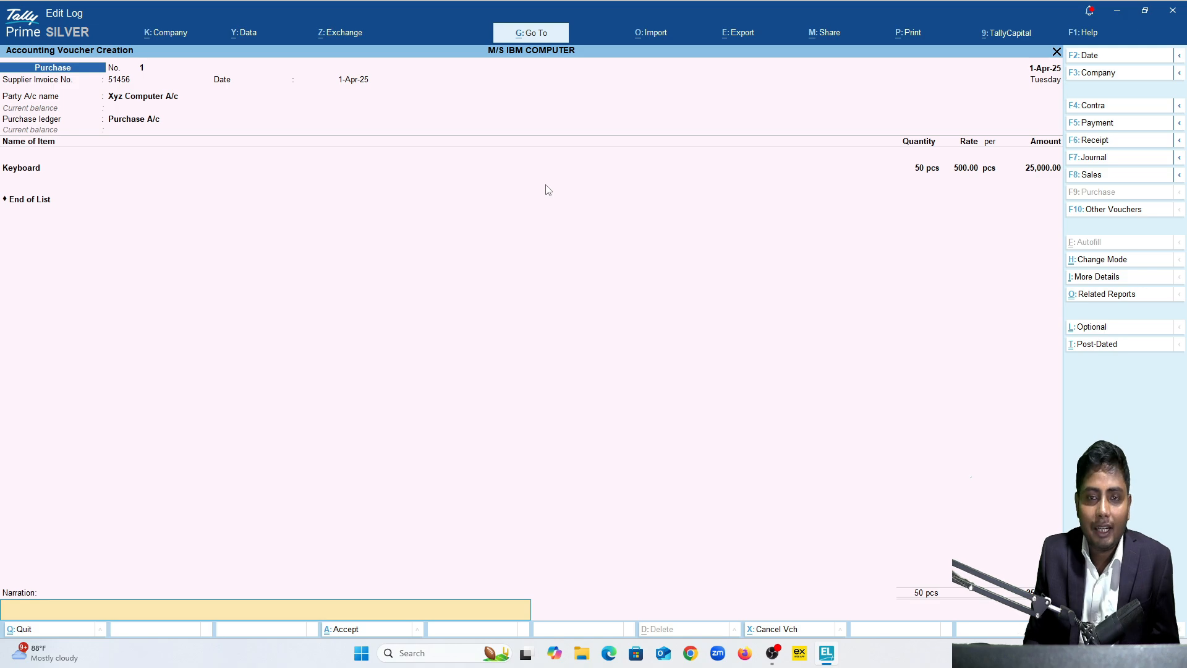
key(Return)
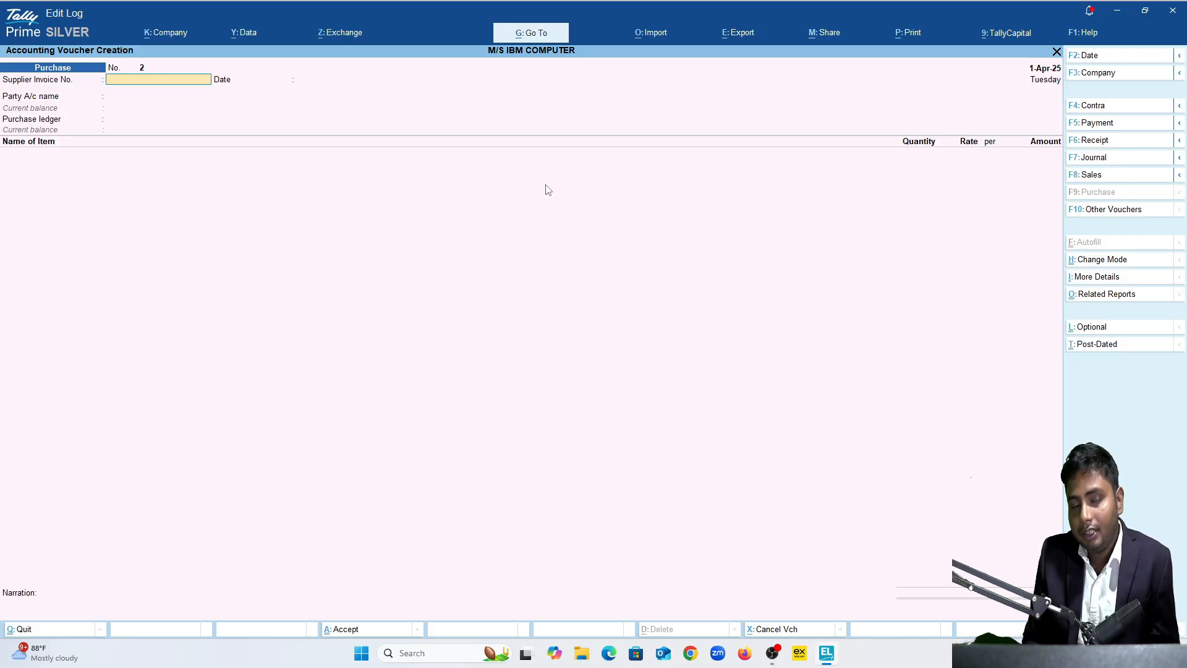
Enter supplier invoice number 4445 dated 1-Apr-25 in purchase voucher 2
text(4445)
key(Return)
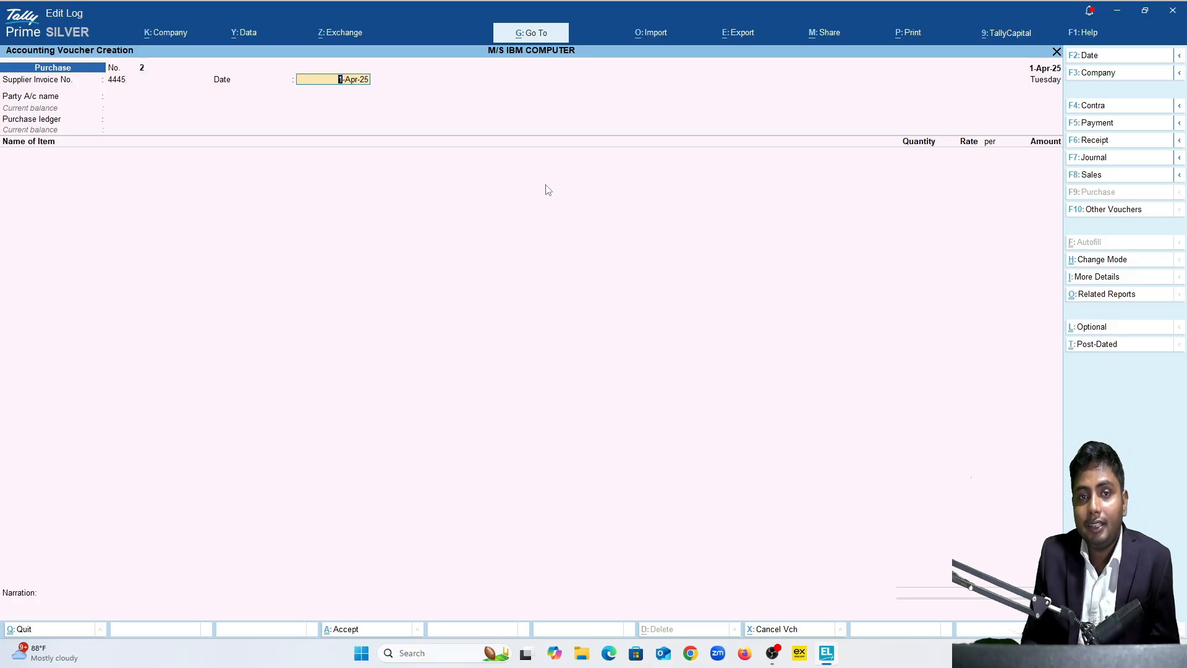
key(Return)
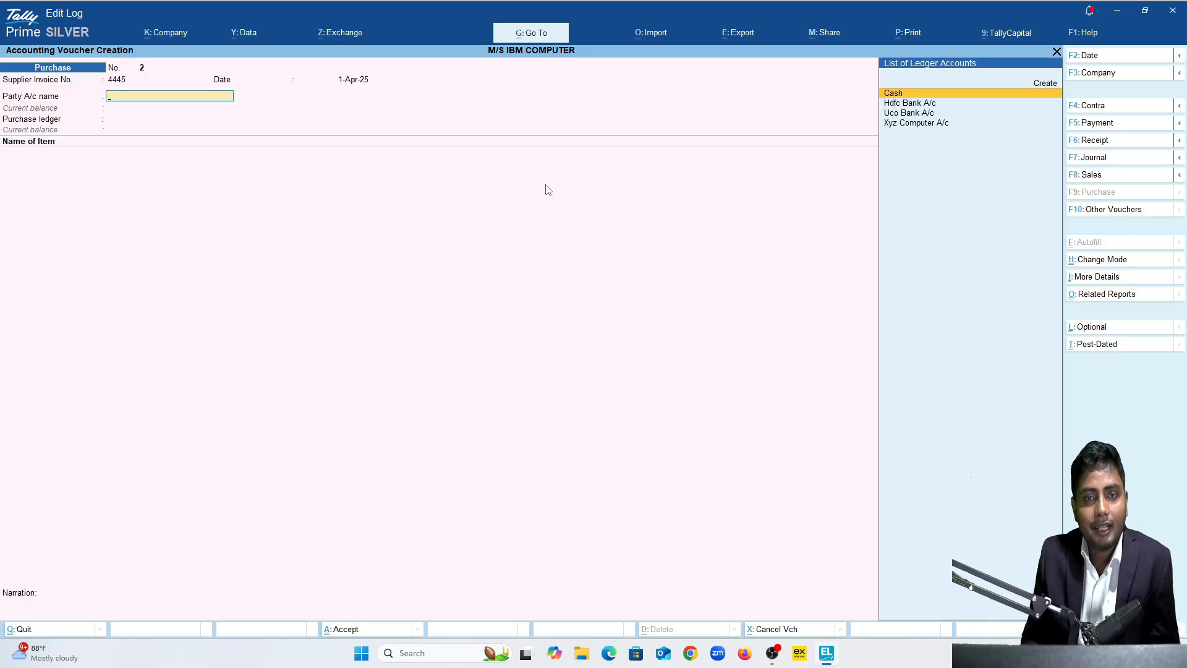
Choose Cash as the party account and accept the receipt details without filling them in
key(Return)
key(Return)
key(Return)
key(Return)
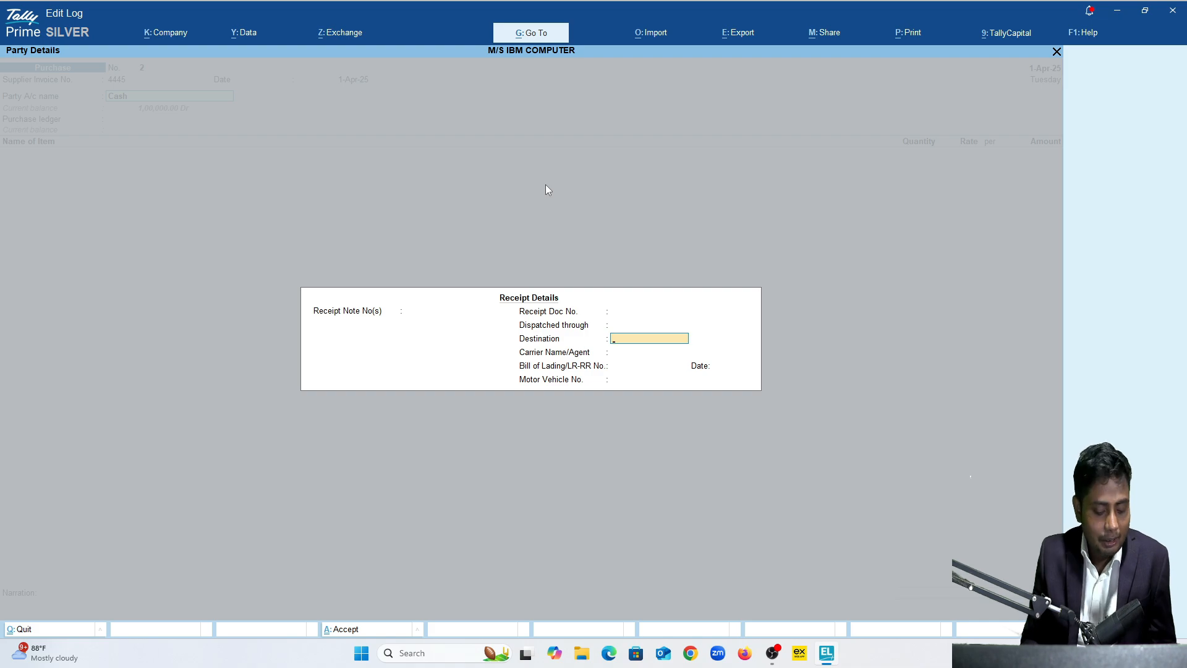
key(ctrl)
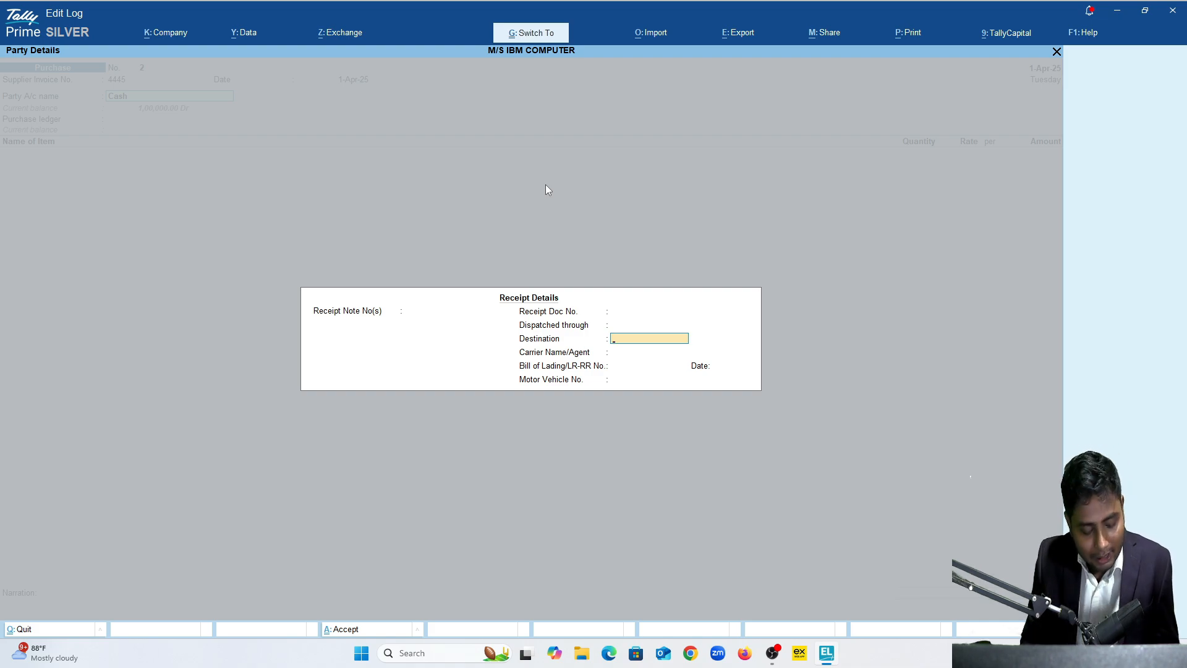
key(ctrl+a)
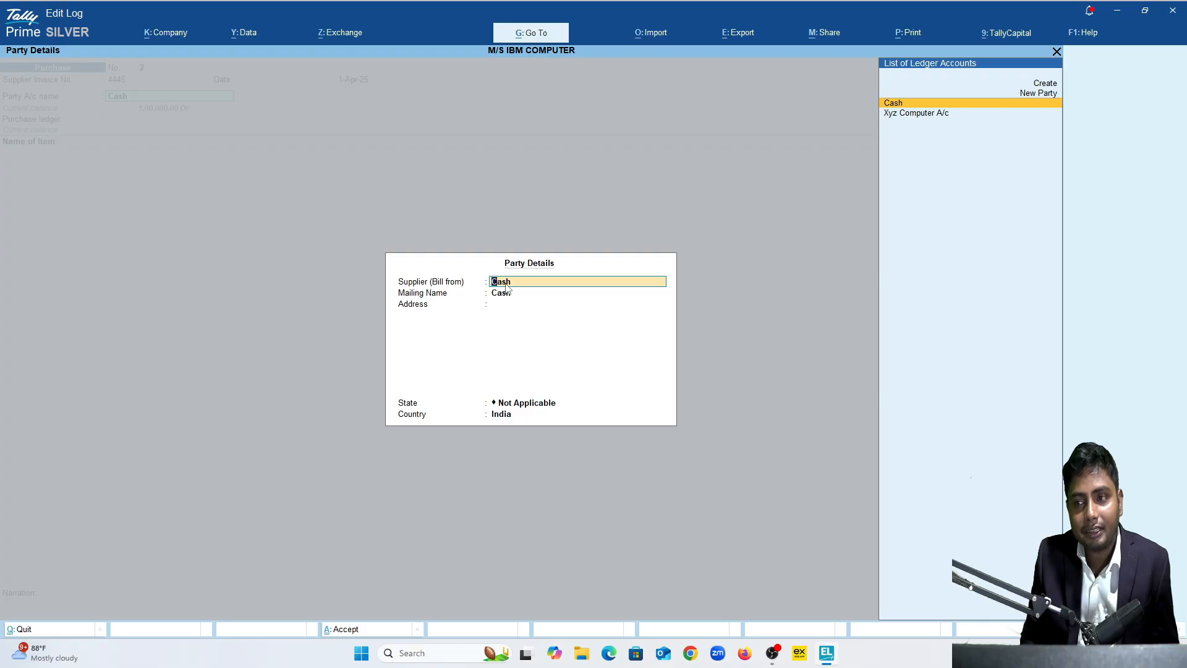
Add a new party as the supplier in the party details by entering the party's name
key(Up)
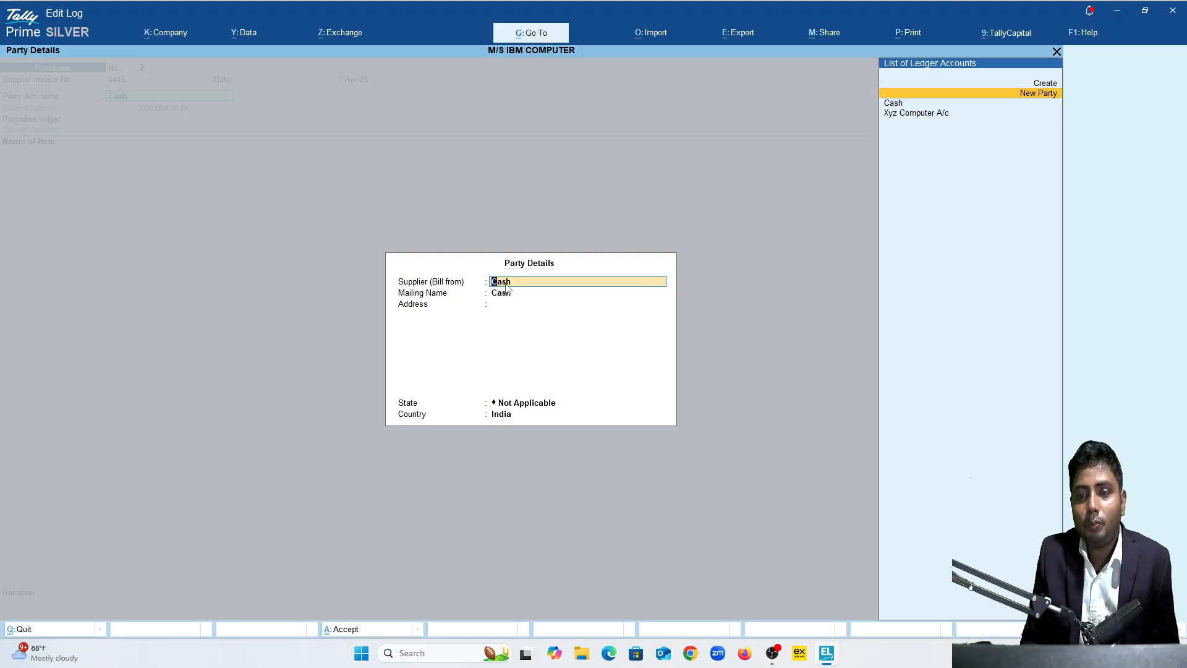
key(Return)
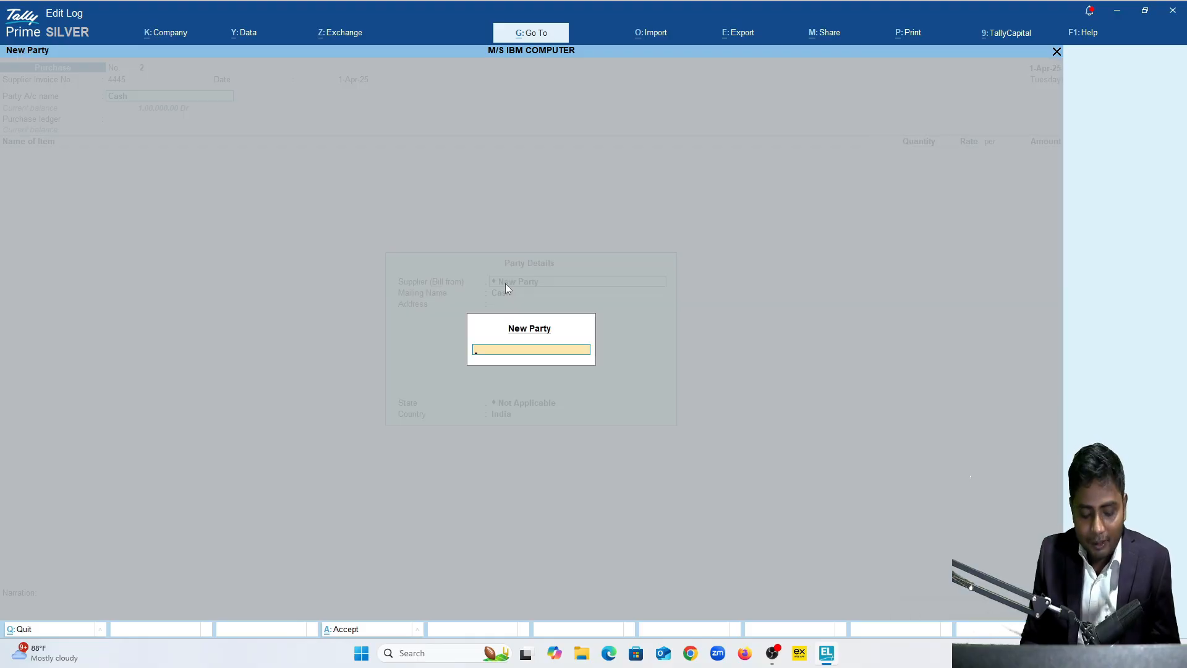
text(Mohan)
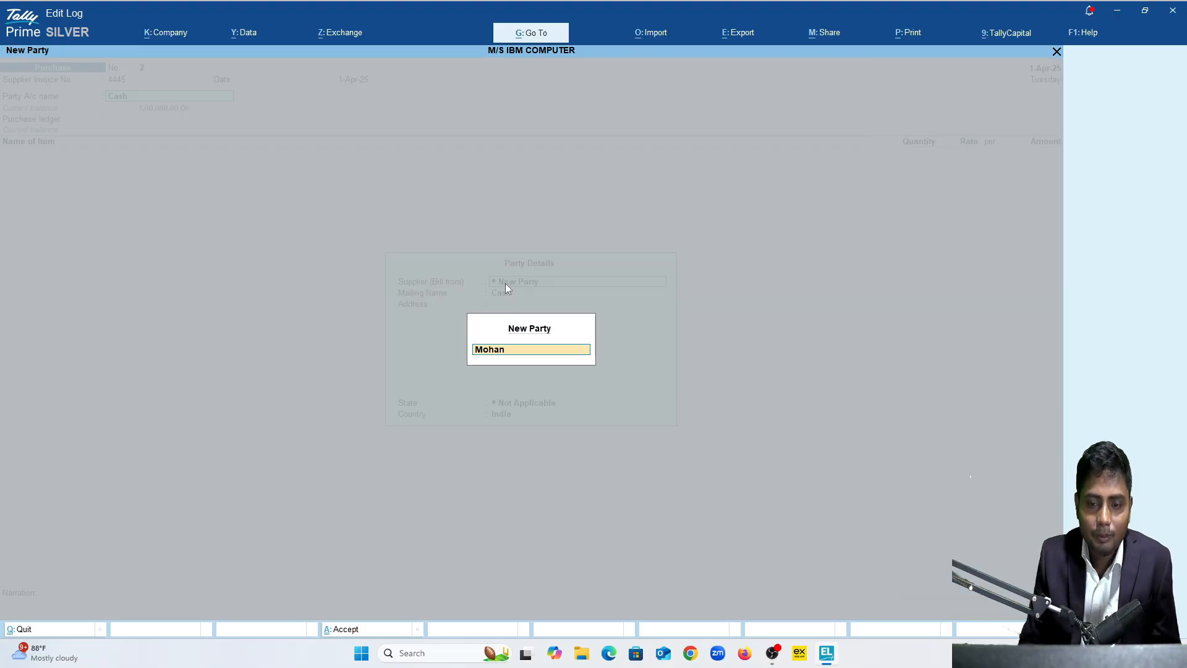
key(Return)
key(BackSpace)
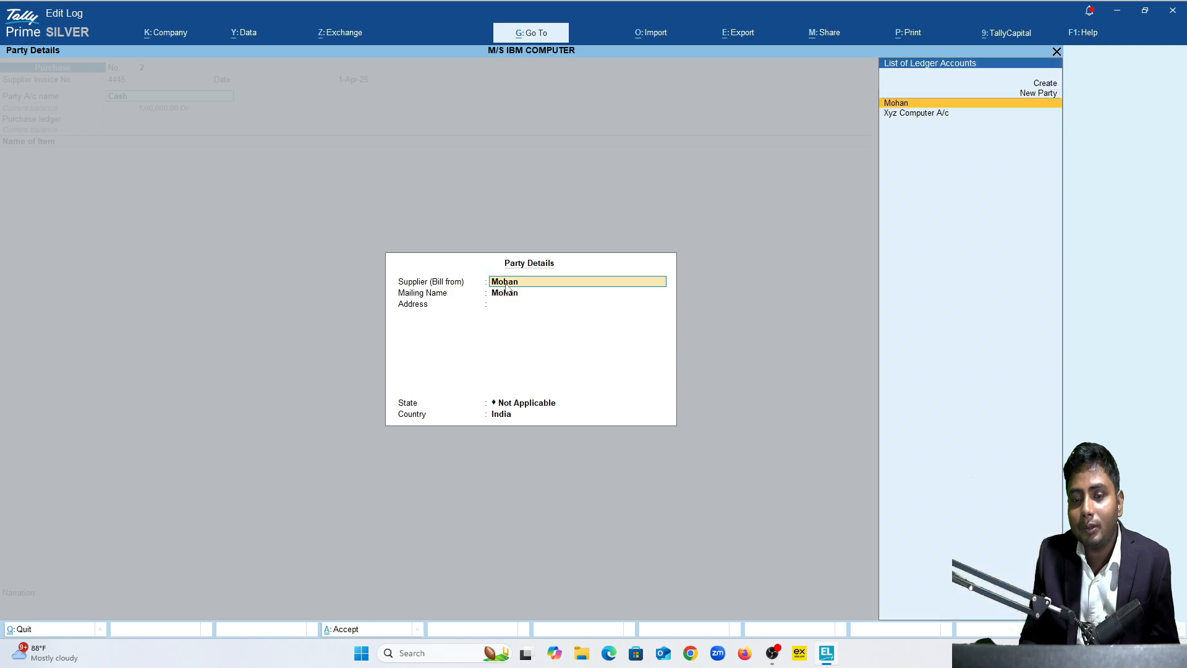
Set the supplier to Xyz Computer A/c, leave the address blank, keep state Bihar and accept the party details
key(Down)
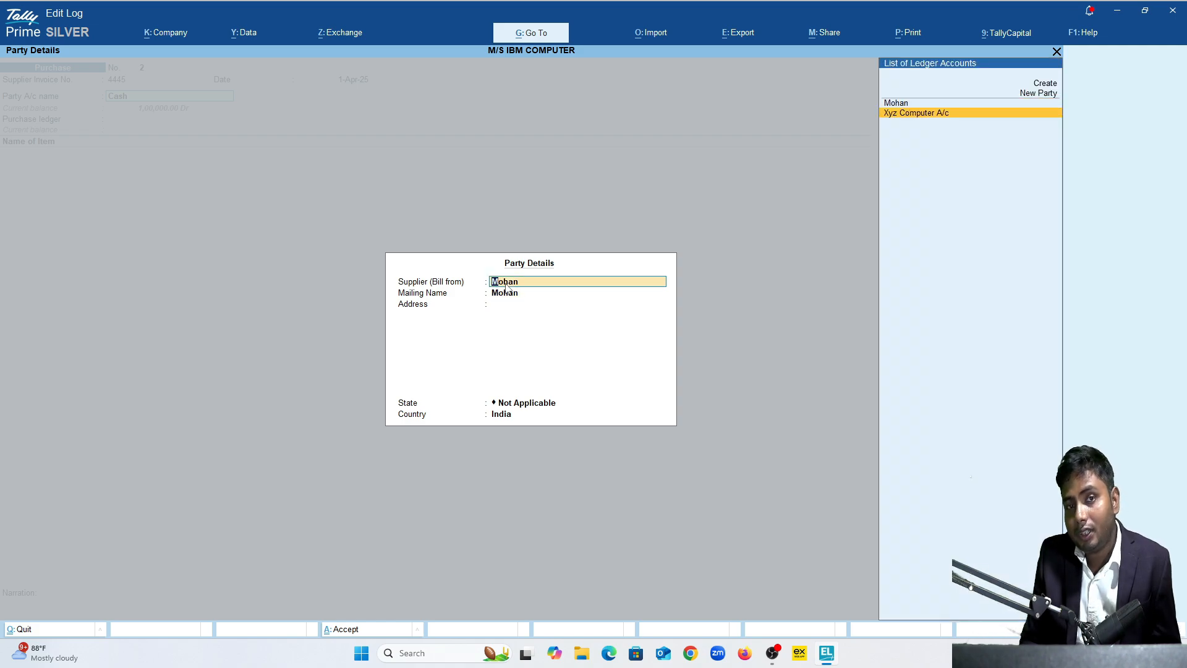
key(Return)
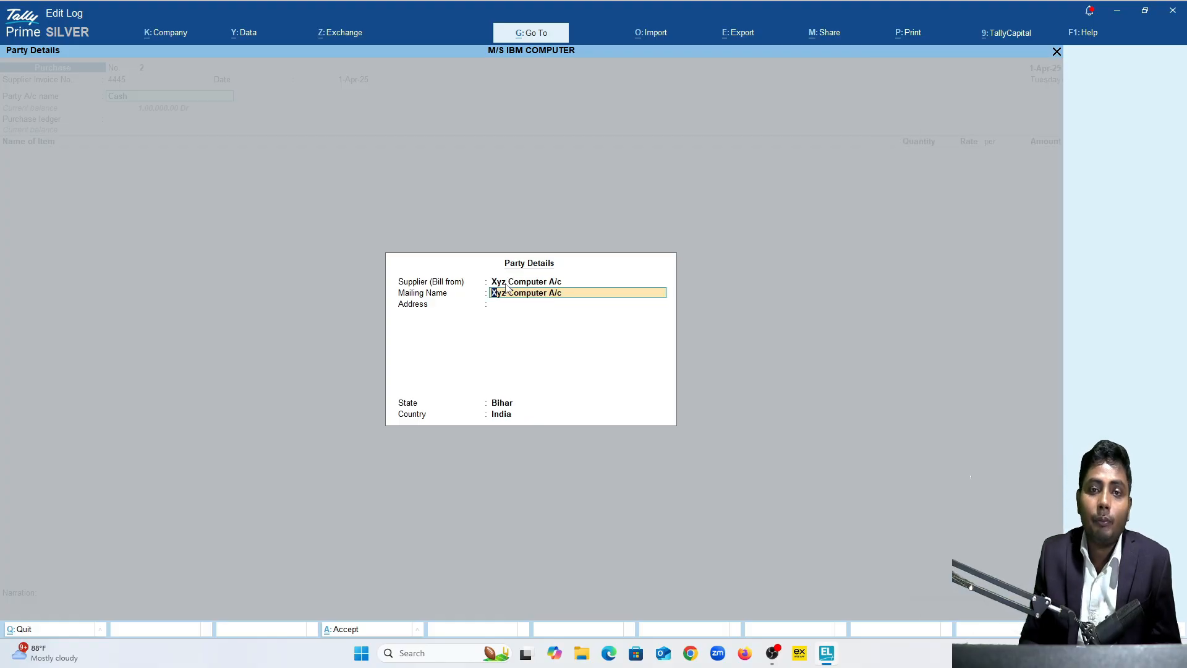
key(Return)
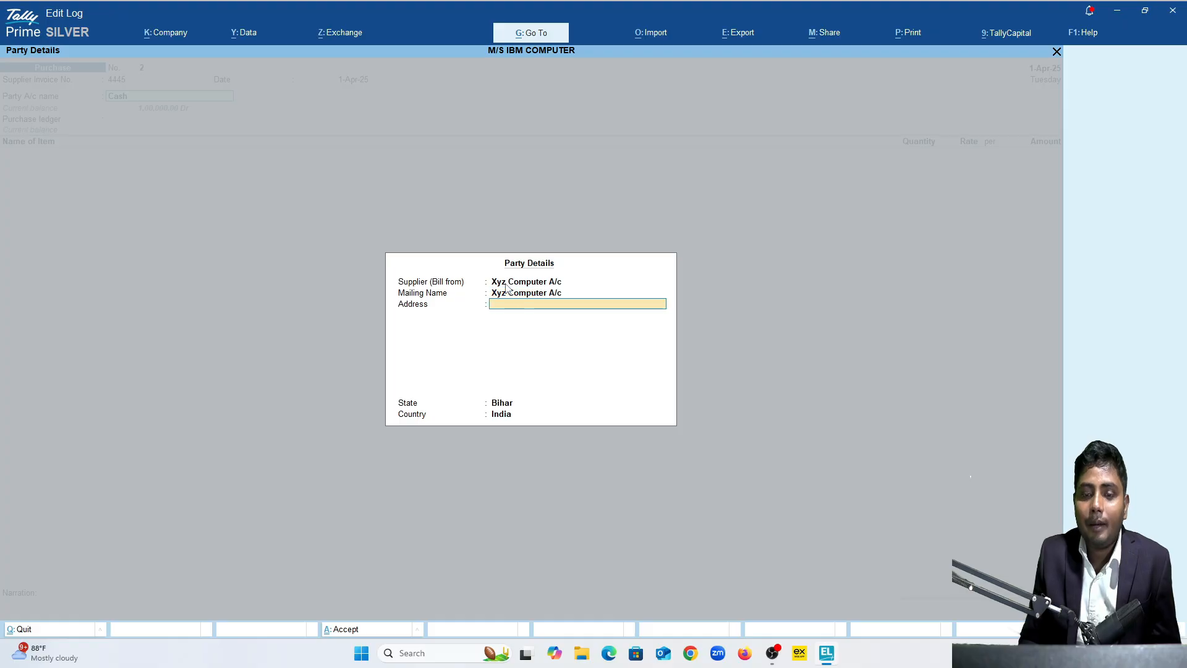
key(BackSpace)
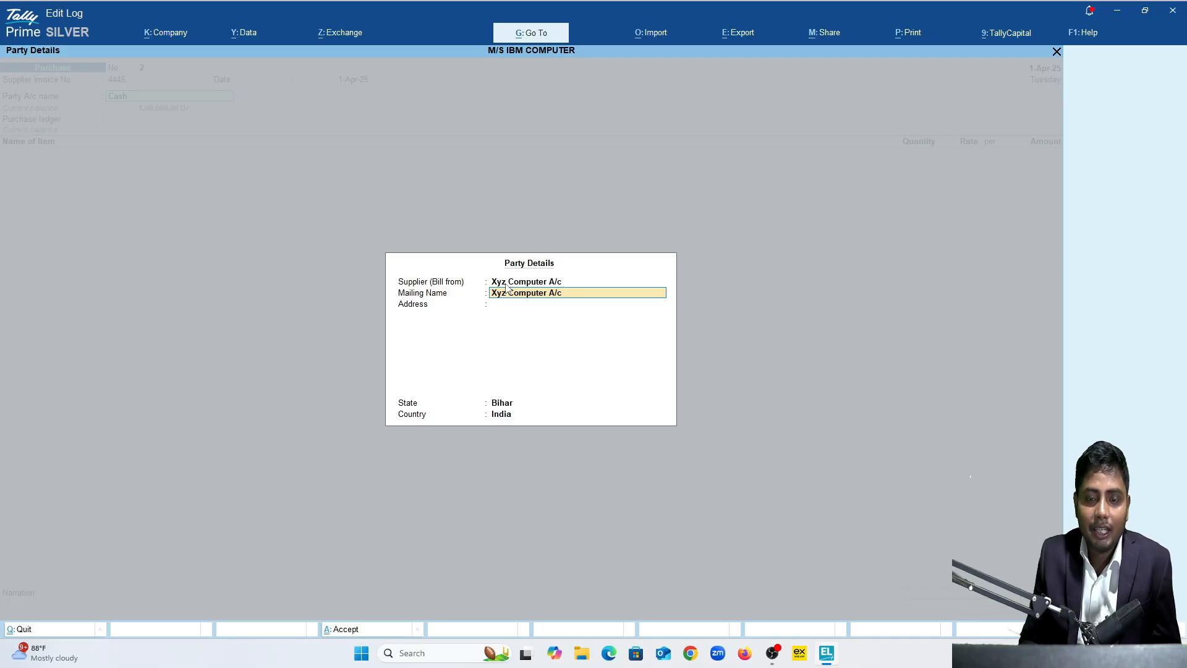
key(Return)
key(BackSpace)
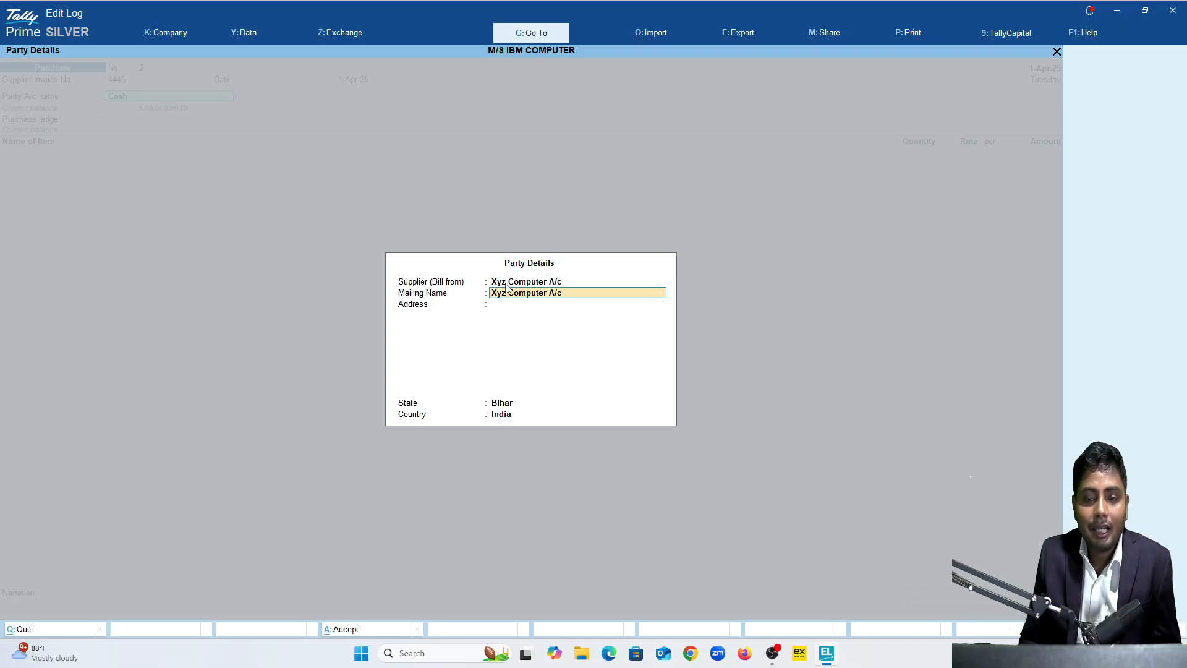
key(Return)
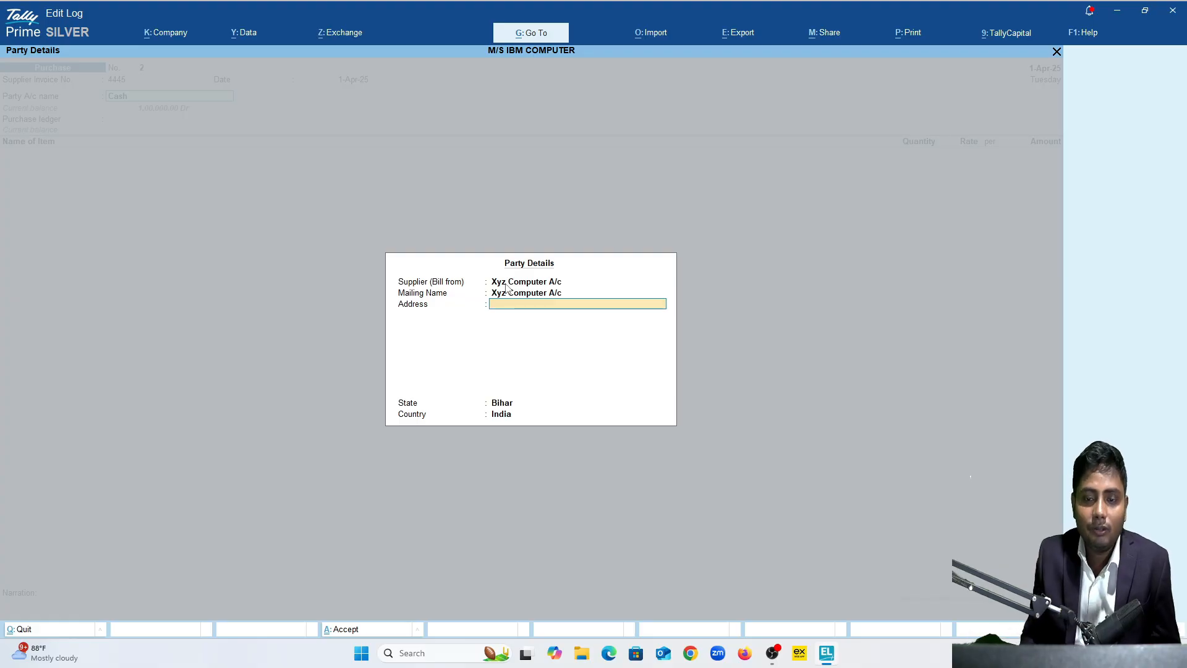
key(Return)
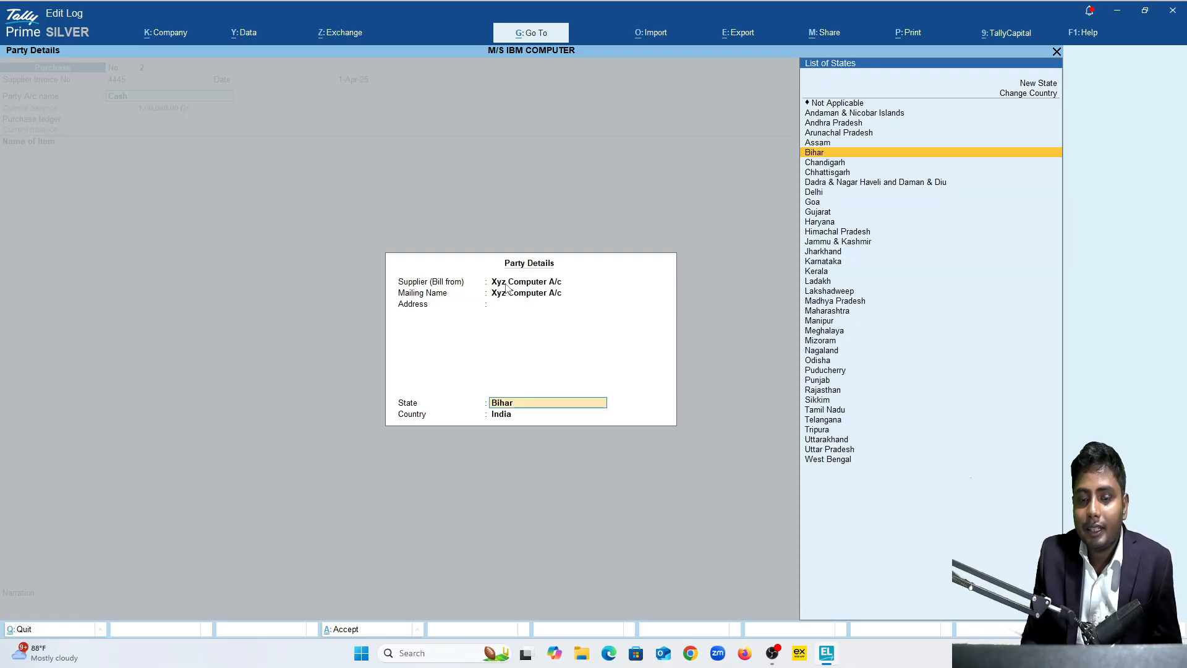
key(Return)
key(Return)
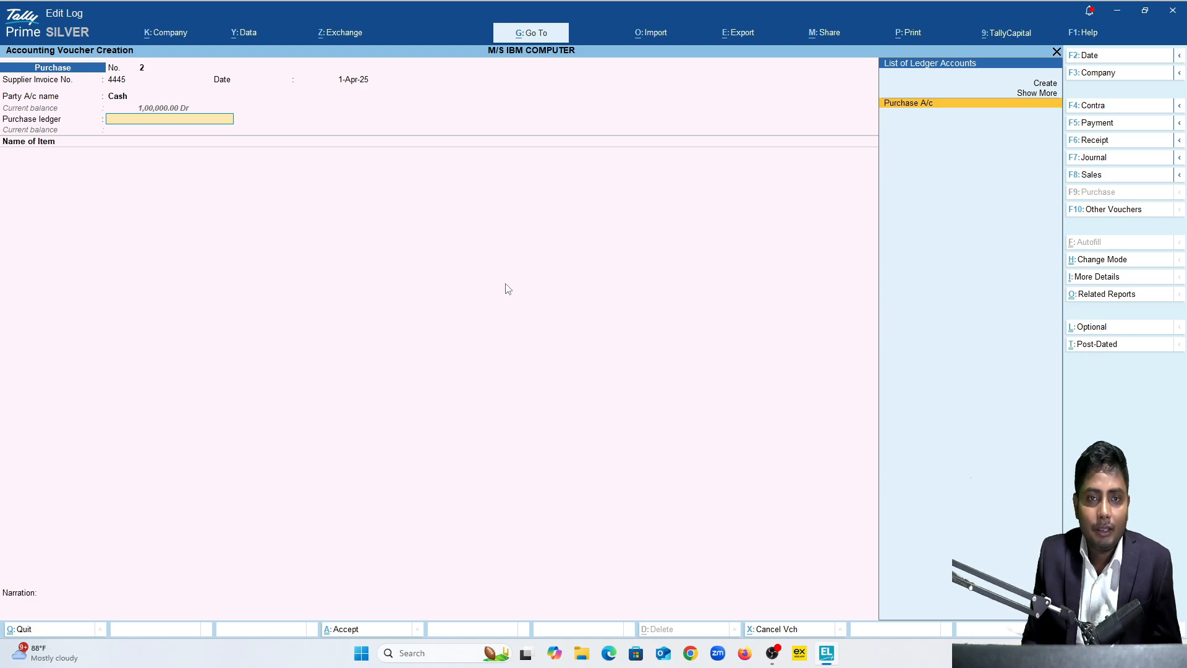
Choose Purchase A/c as the purchase ledger and Keyboard as the first item of the cash voucher
key(Return)
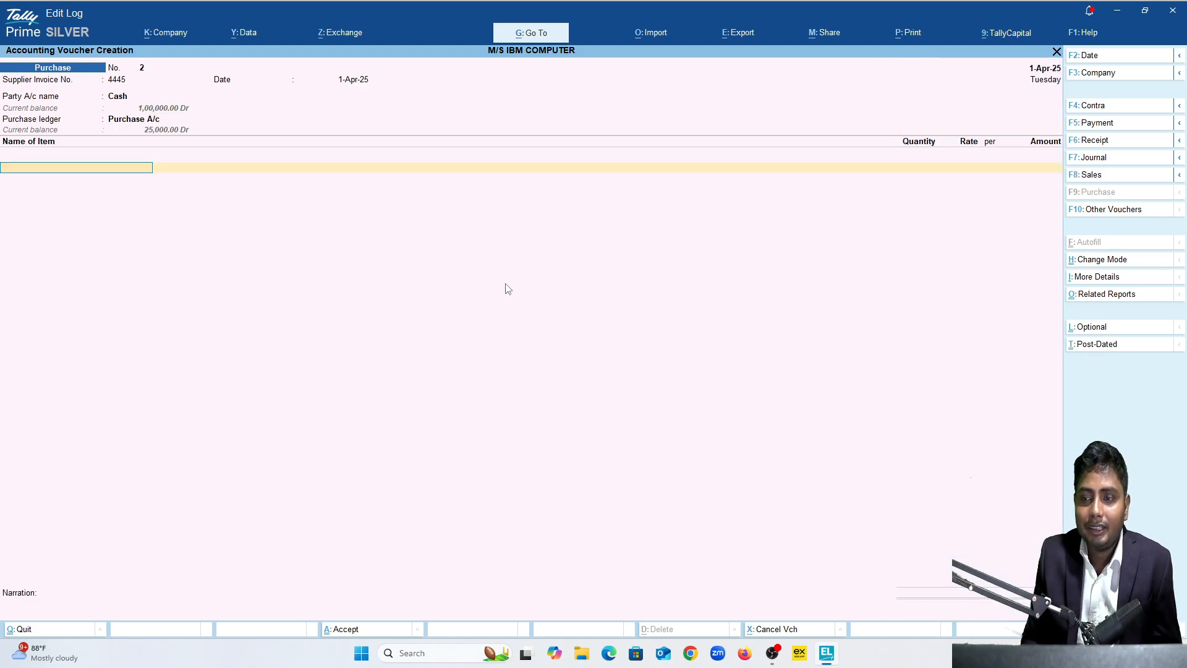
key(Down)
key(Down)
key(Down)
key(Down)
key(Down)
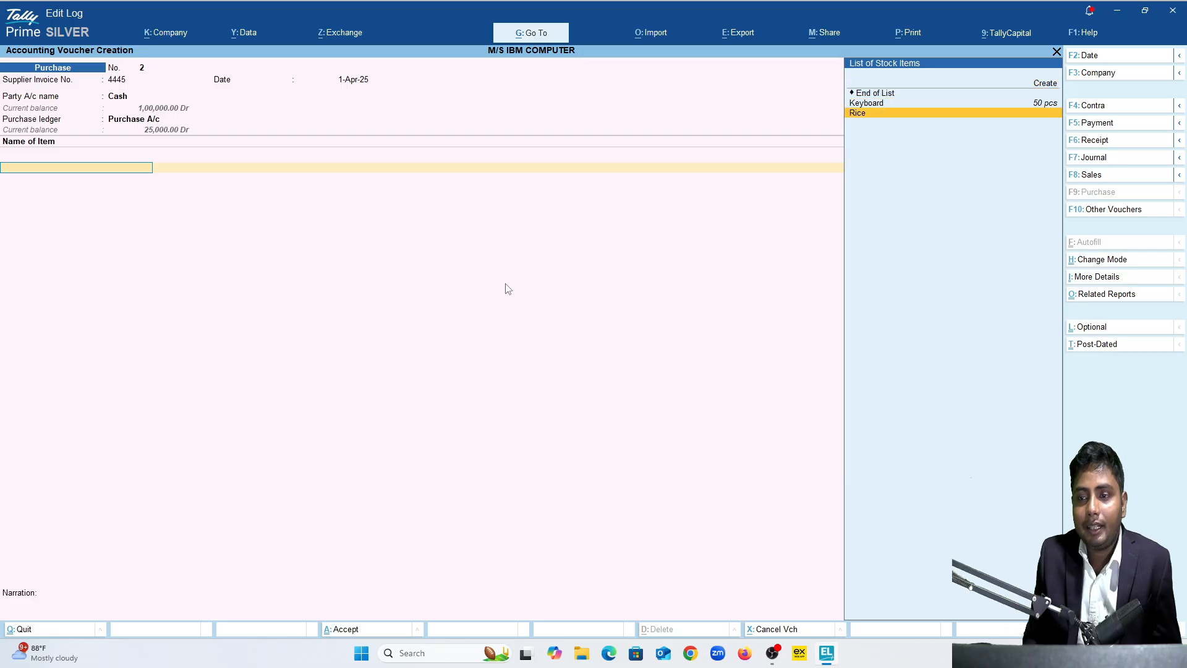
key(Up)
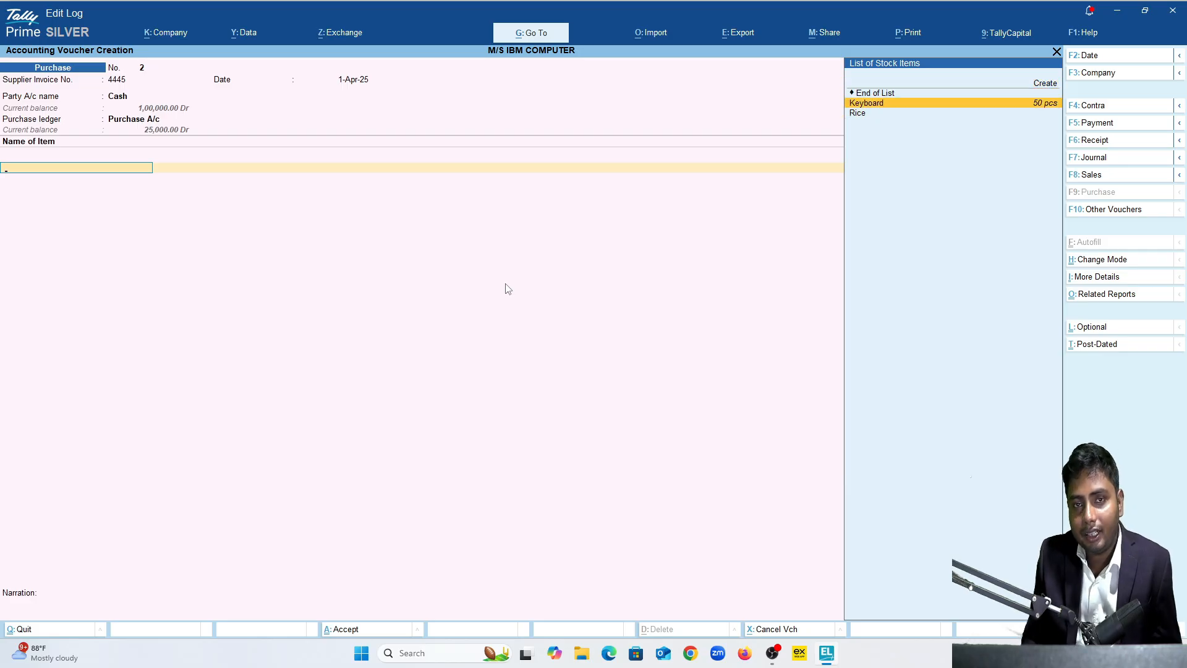
key(Return)
Enter a quantity of 50 pcs for Keyboard and accept the rate of 500 per pcs and the line amount
text(50)
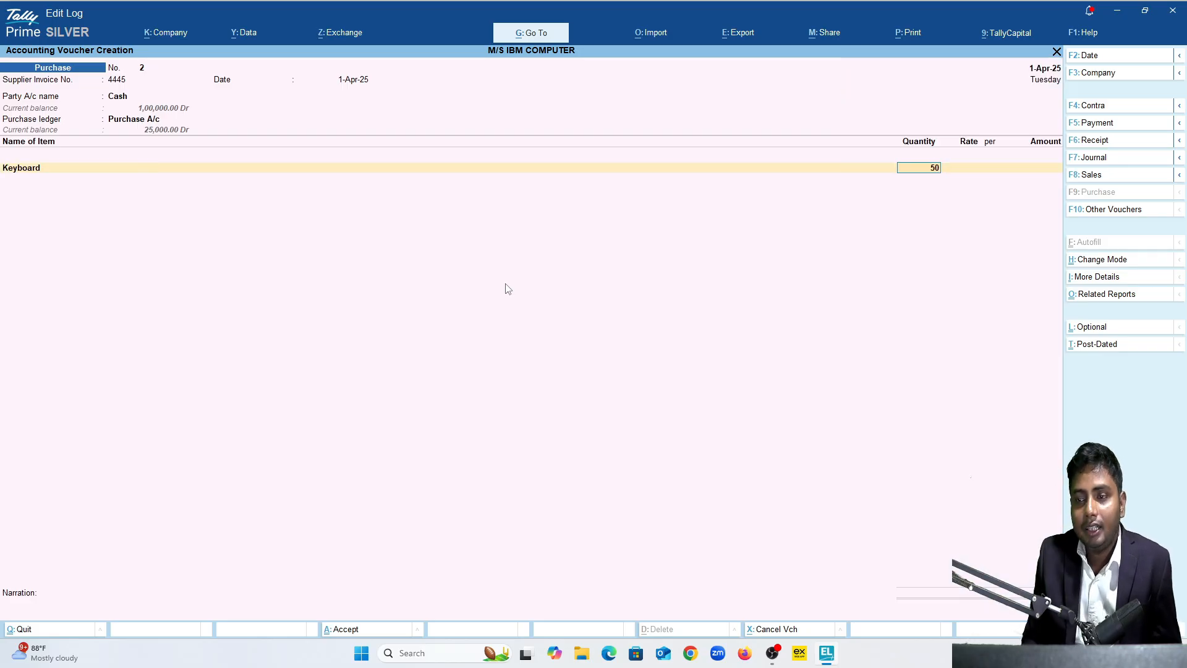
key(Return)
key(Return)
key(Return)
key(Return)
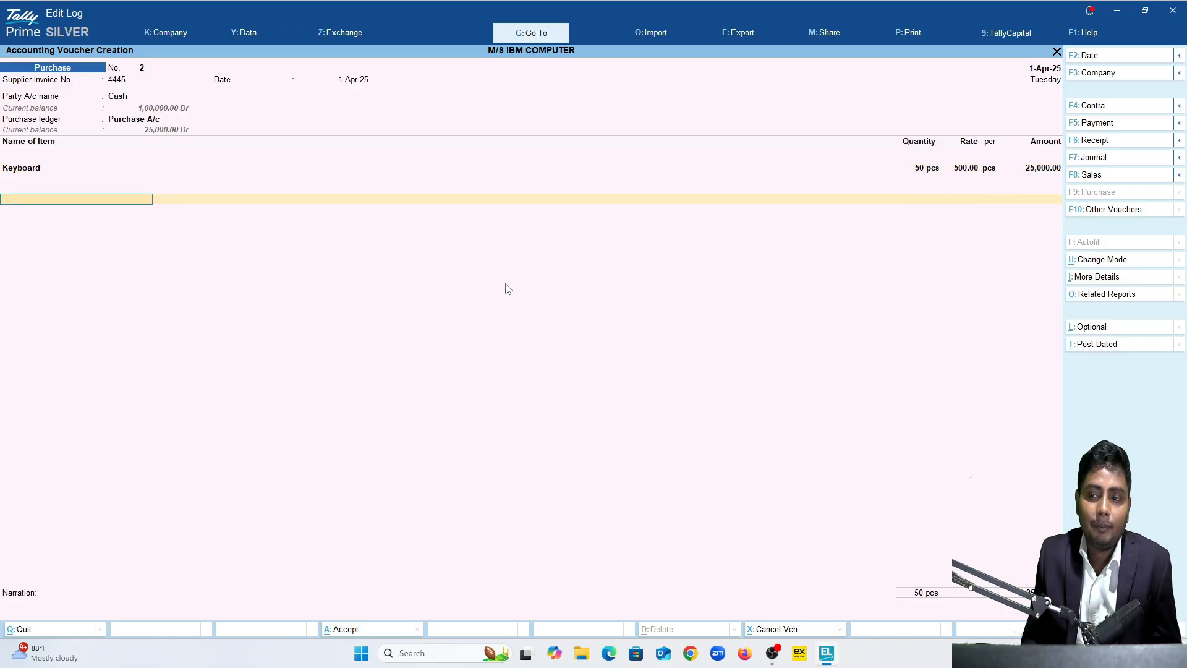
End the item list, save the cash purchase voucher with no narration, and return to Gateway of Tally
key(Return)
key(Return)
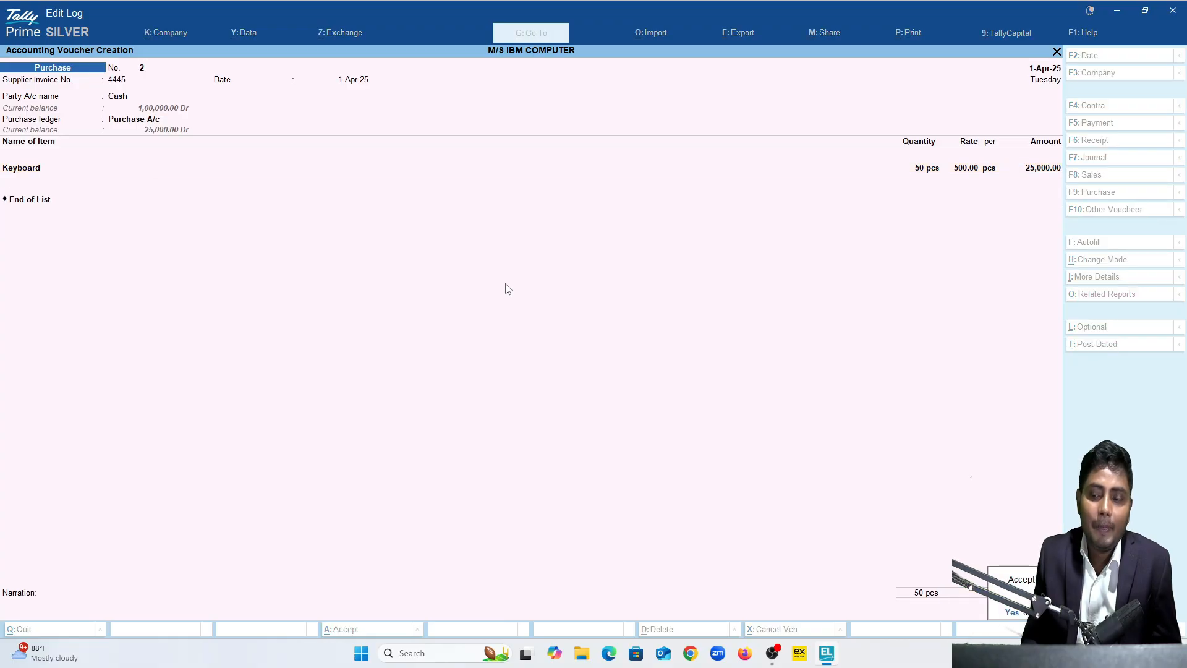
key(Return)
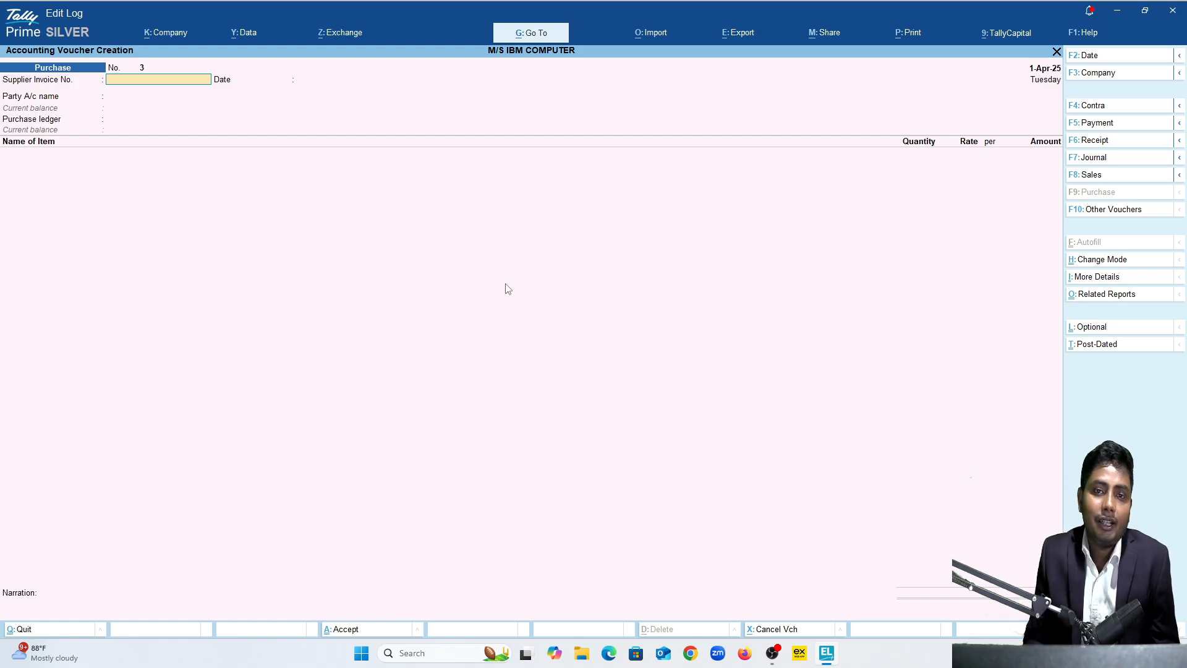
key(Escape)
key(Escape)
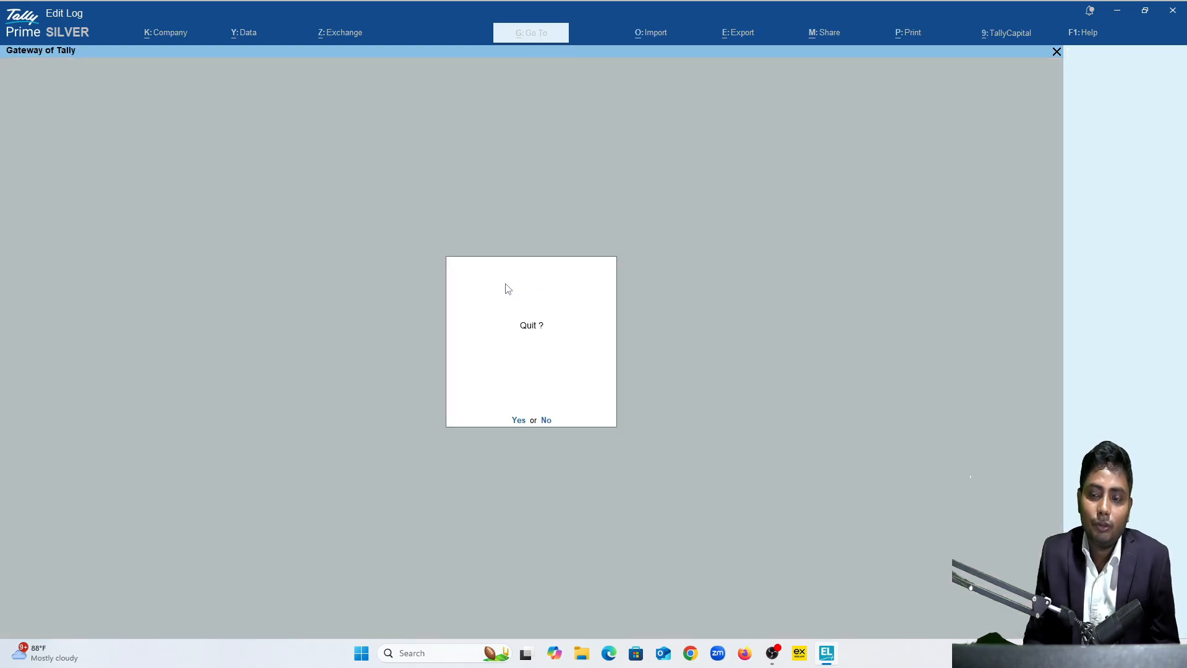
key(Escape)
Open the Balance Sheet of M/S IBM COMPUTER
key(Down)
key(Down)
key(Down)
key(Down)
key(Down)
key(Down)
key(Down)
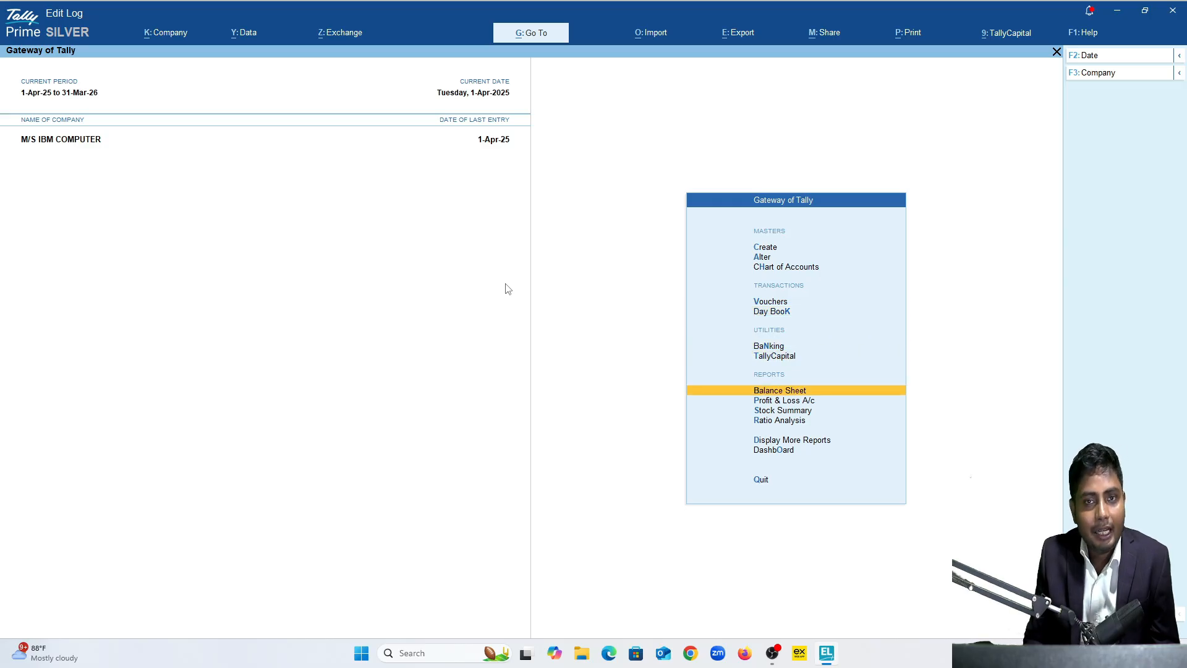
key(Return)
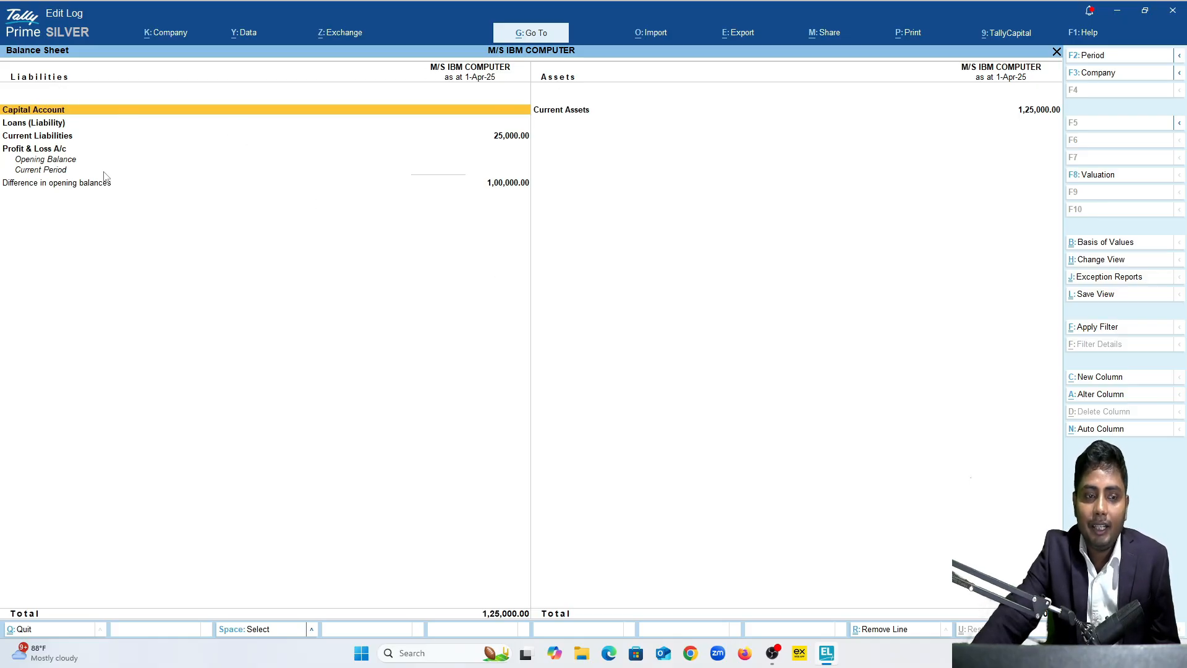
Drill down from Current Liabilities to the Sundry Creditors ledgers to examine the supplier's balance, then leave the Balance Sheet
key(Down)
key(Down)
key(Down)
key(Up)
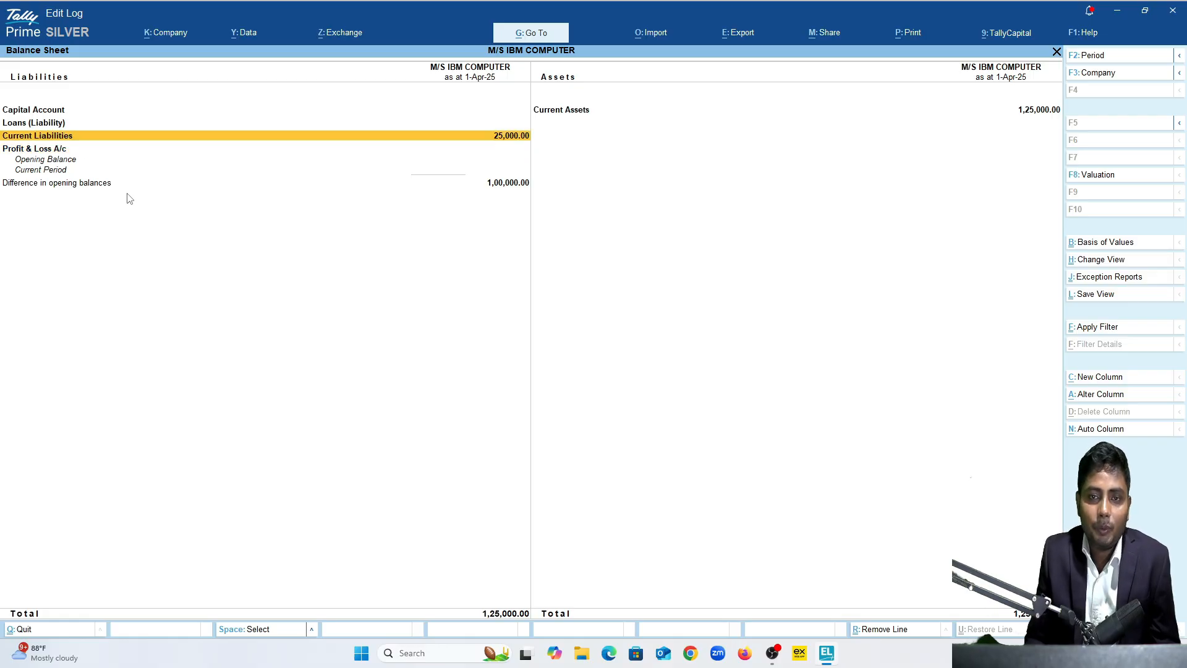
key(Return)
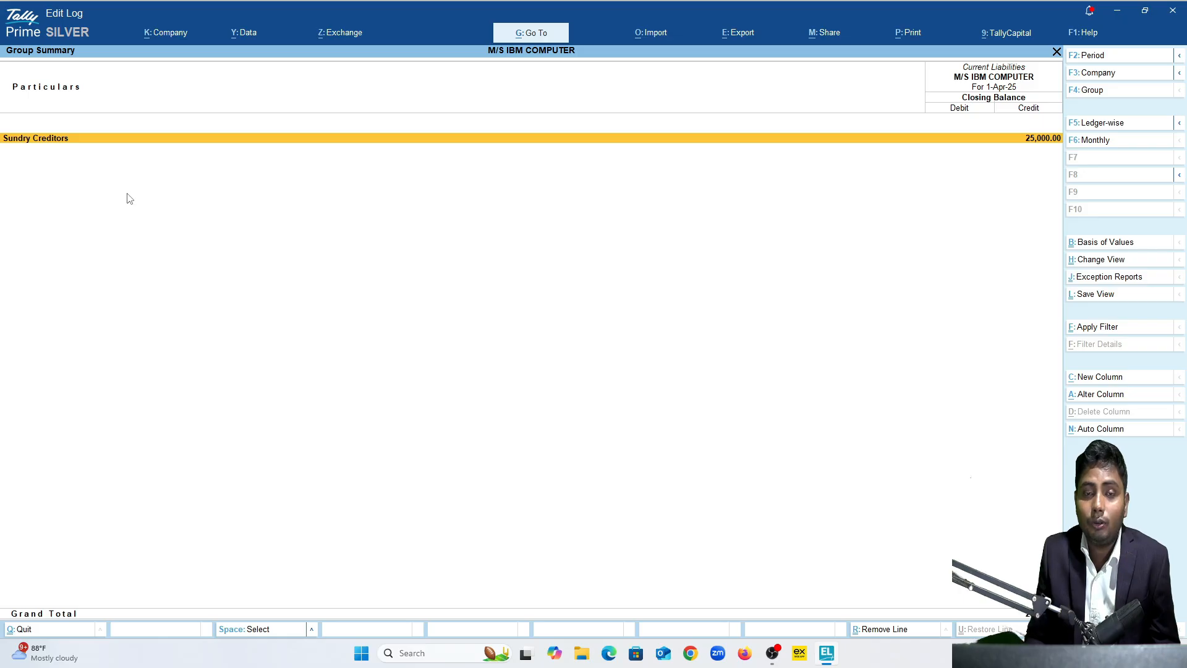
key(Return)
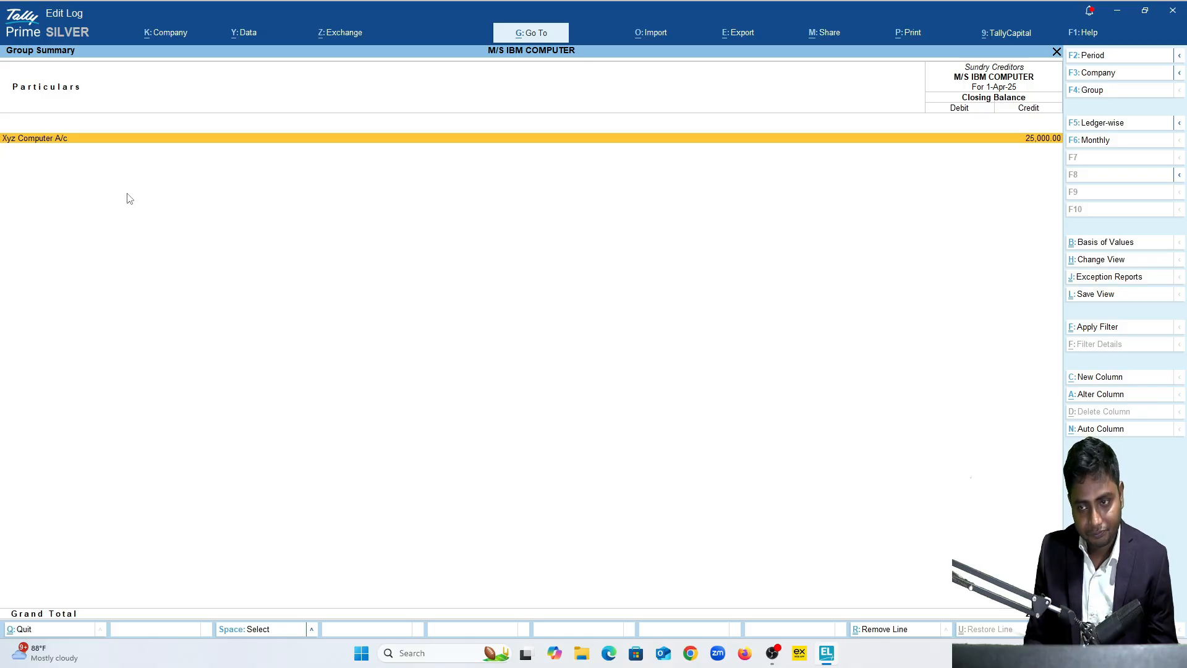
key(Escape)
key(Escape)
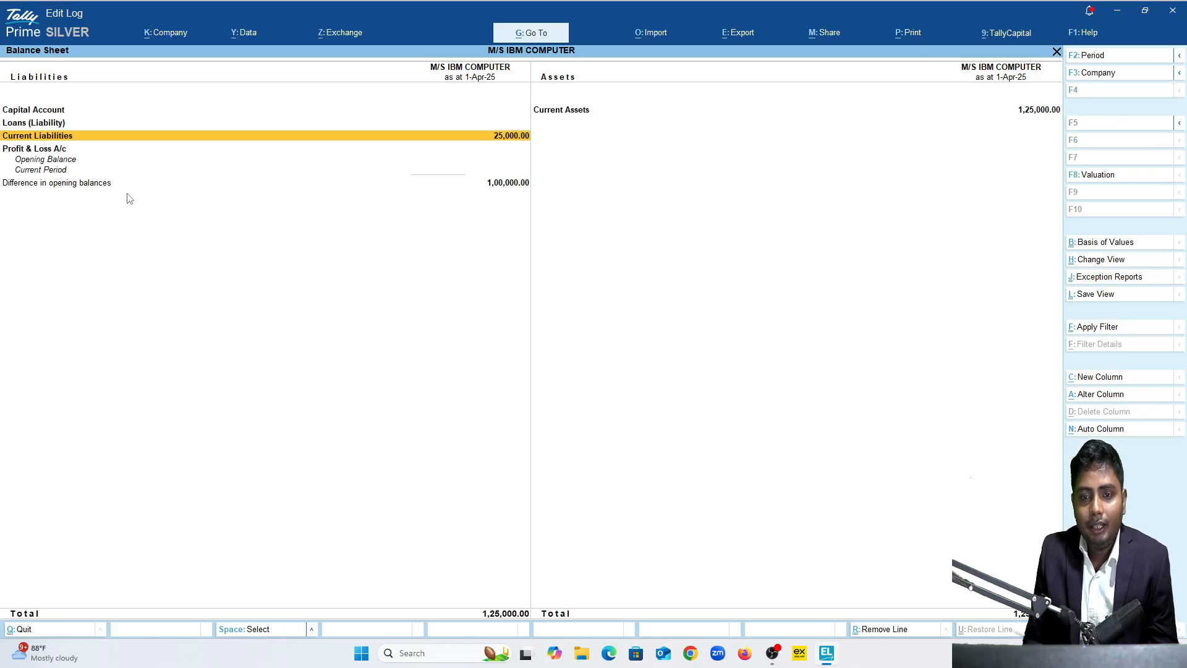
key(Escape)
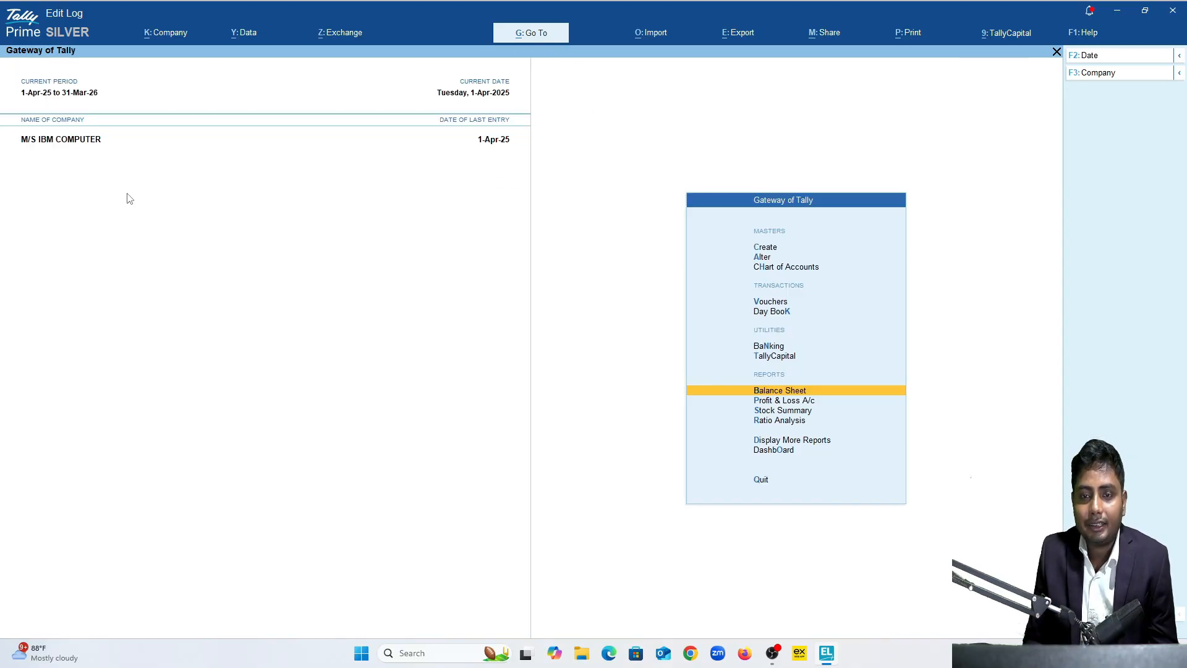
Open the Profit & Loss A/c and examine the Purchase Accounts group summary, then close the report
key(Down)
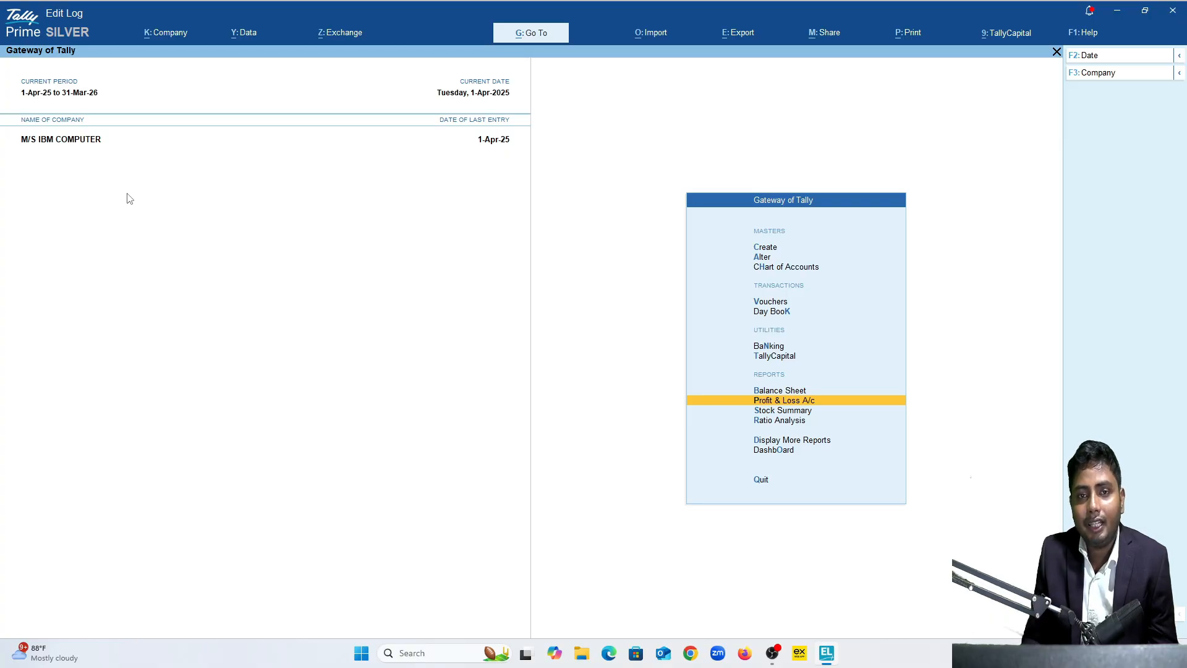
key(Return)
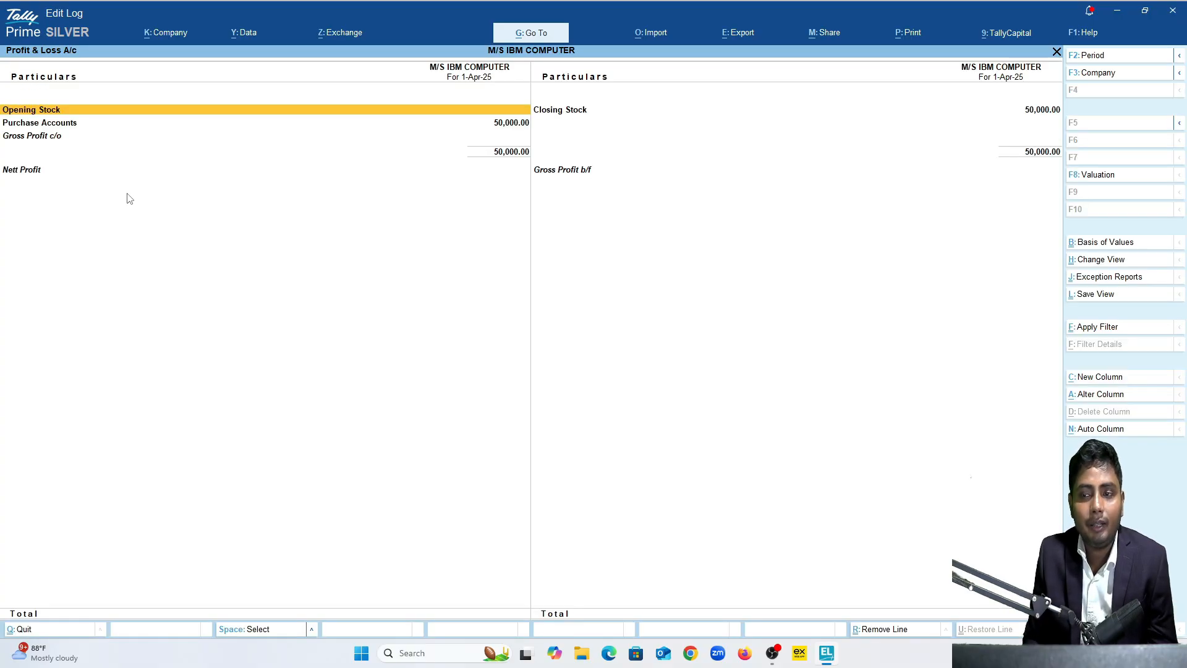
key(Down)
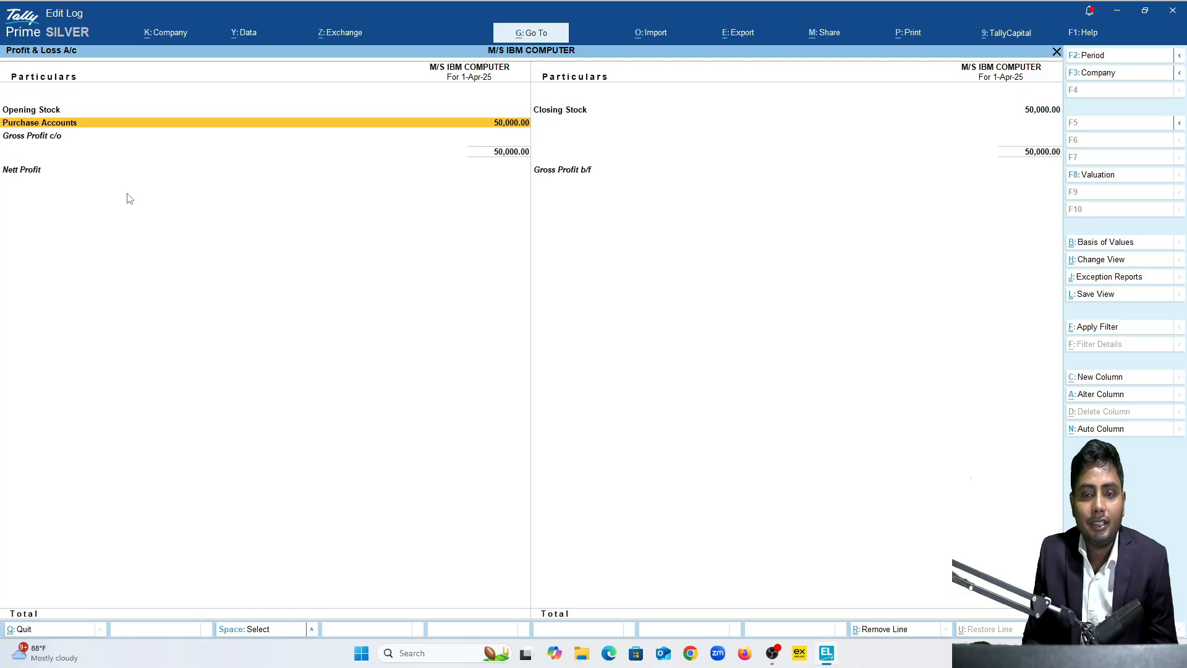
key(Return)
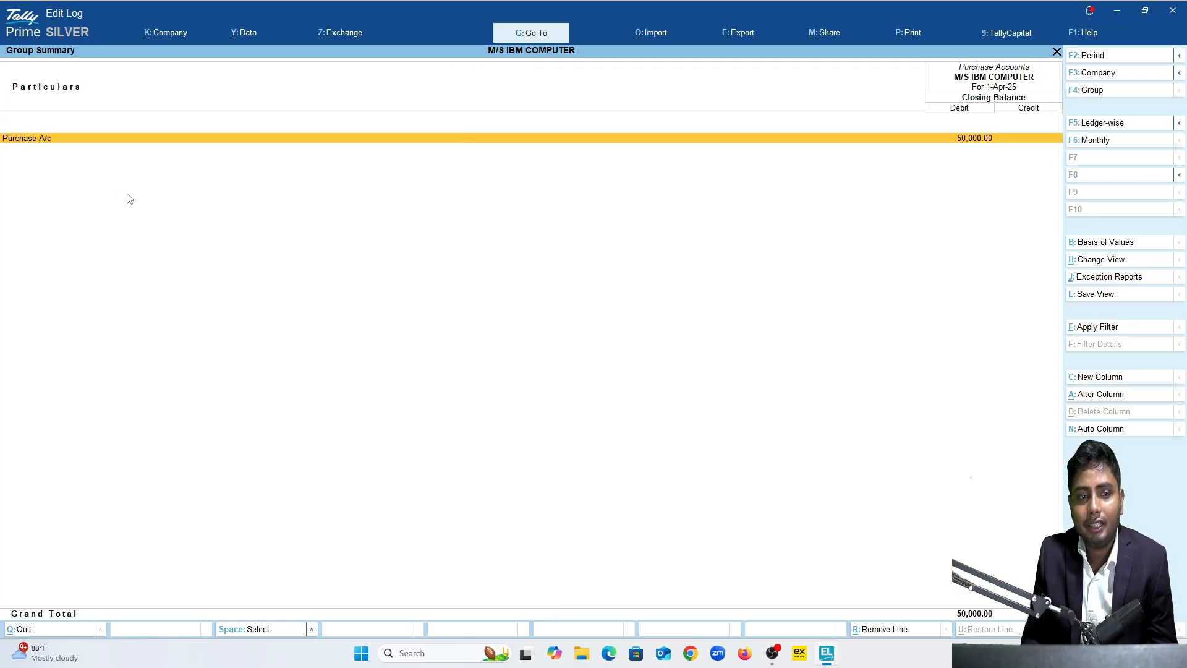
key(Return)
key(Escape)
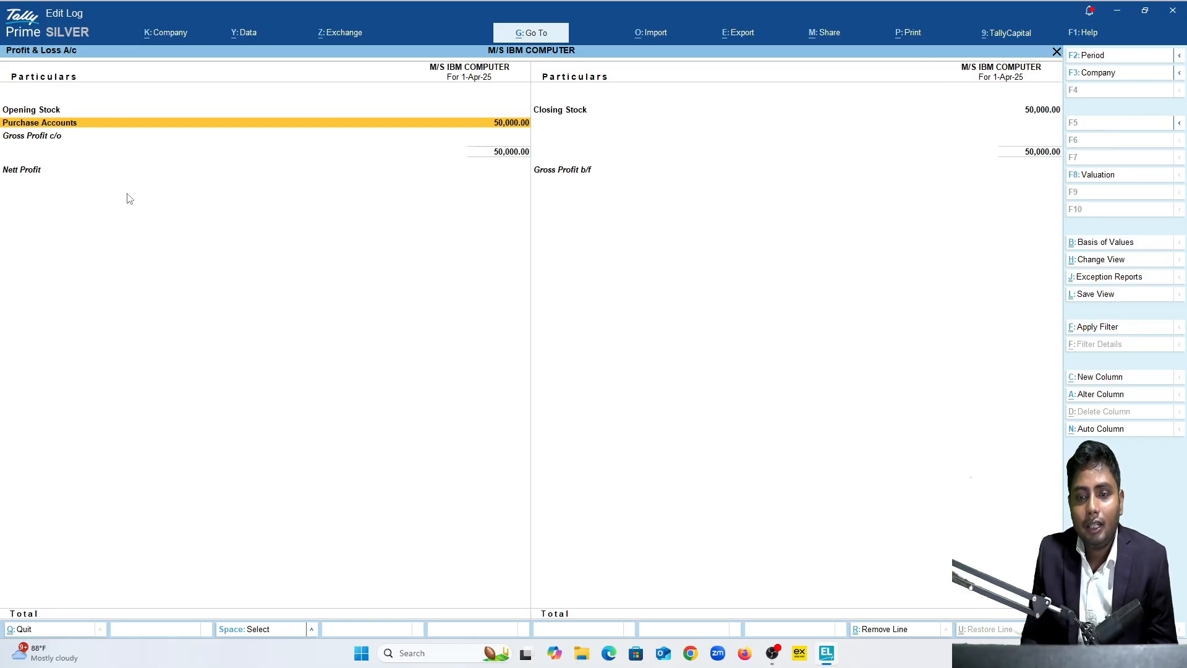
key(Escape)
Examine the closing quantity, rate and value of Keyboard in the Stock Summary
key(Down)
key(Return)
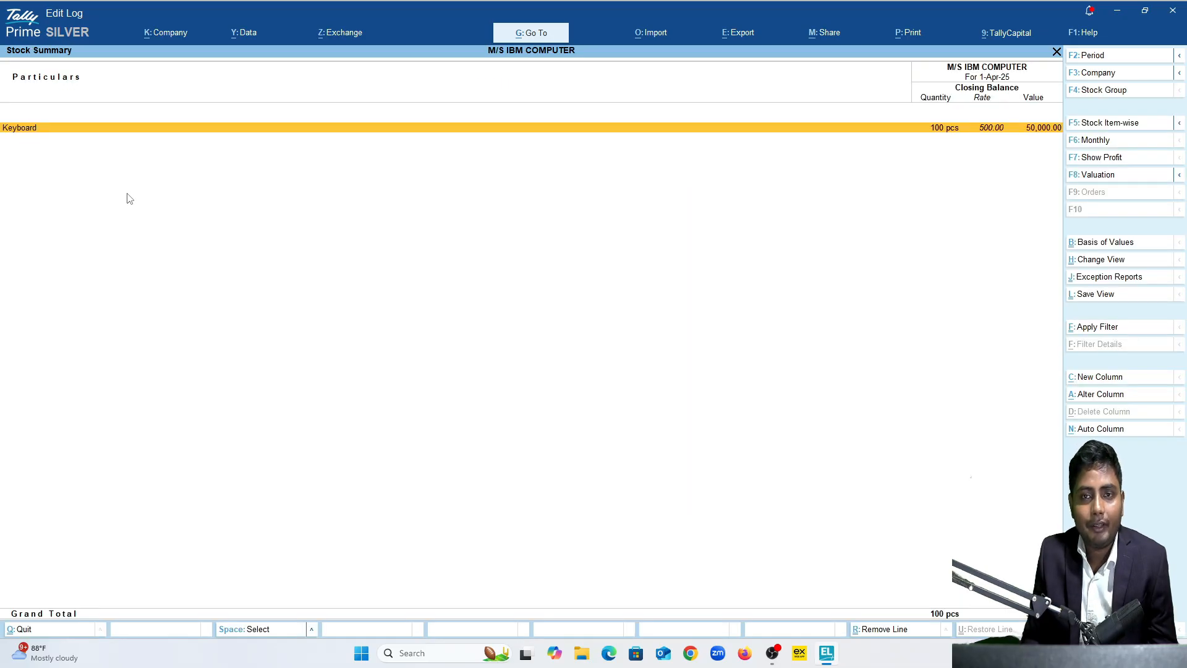
key(Escape)
Open Ratio Analysis and drill into Sundry Creditors to examine the supplier's balance, then return to Gateway of Tally
key(Down)
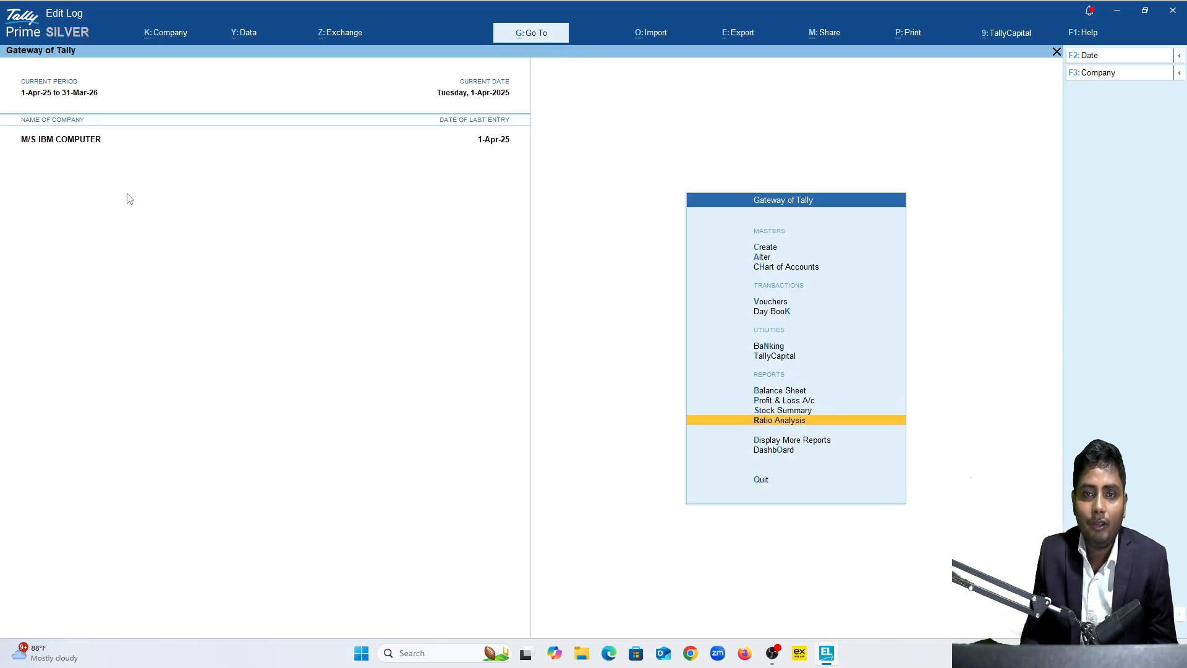
key(Return)
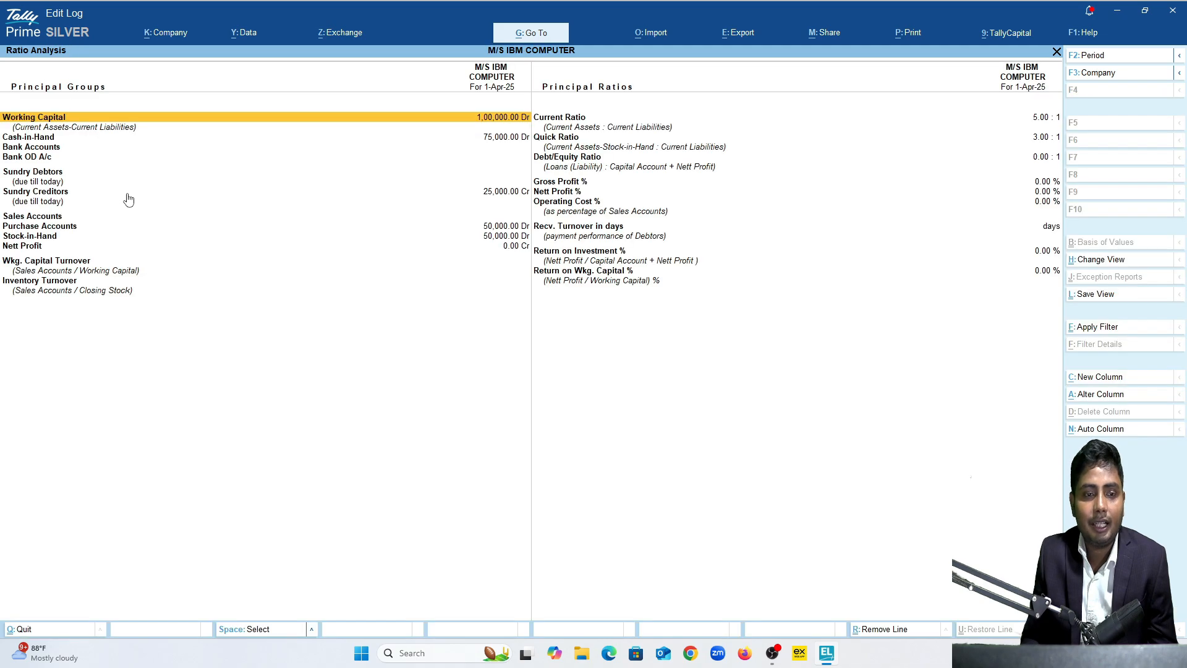
key(Down)
key(Down)
key(Down)
key(Down)
key(Down)
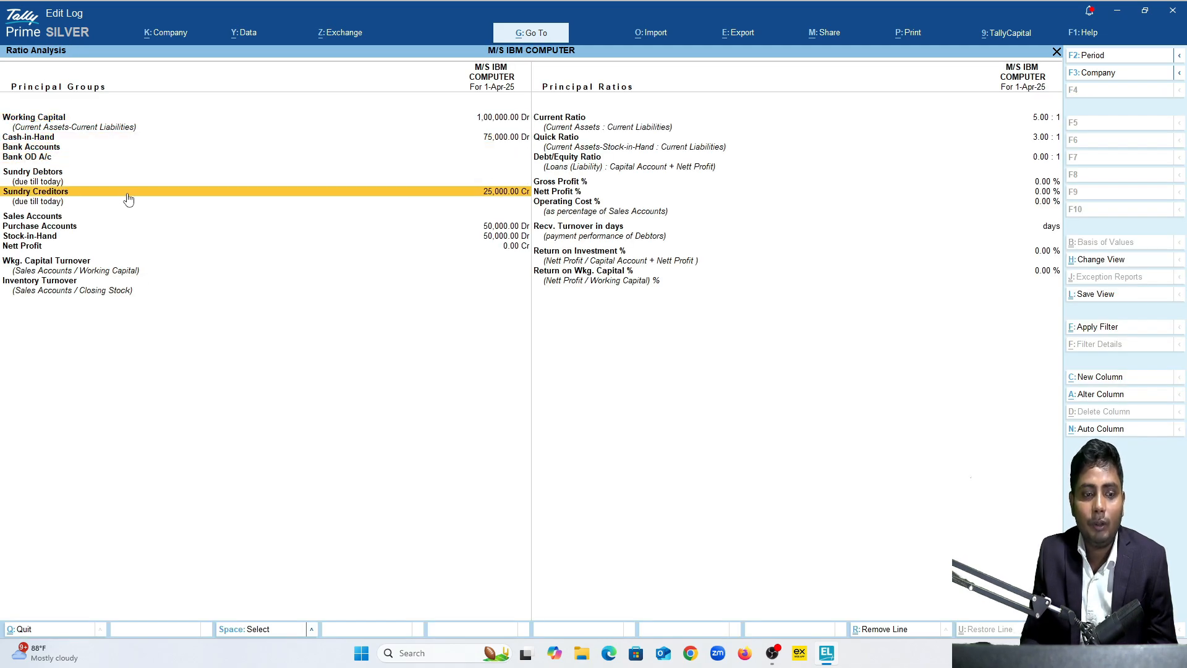
key(Return)
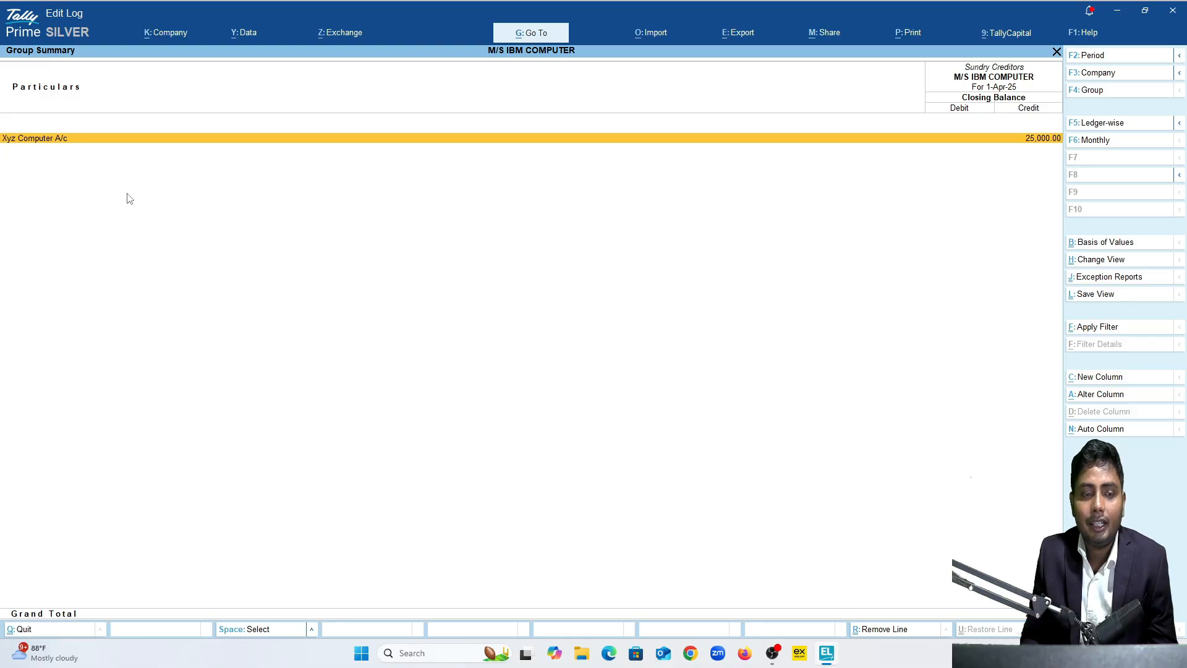
key(Escape)
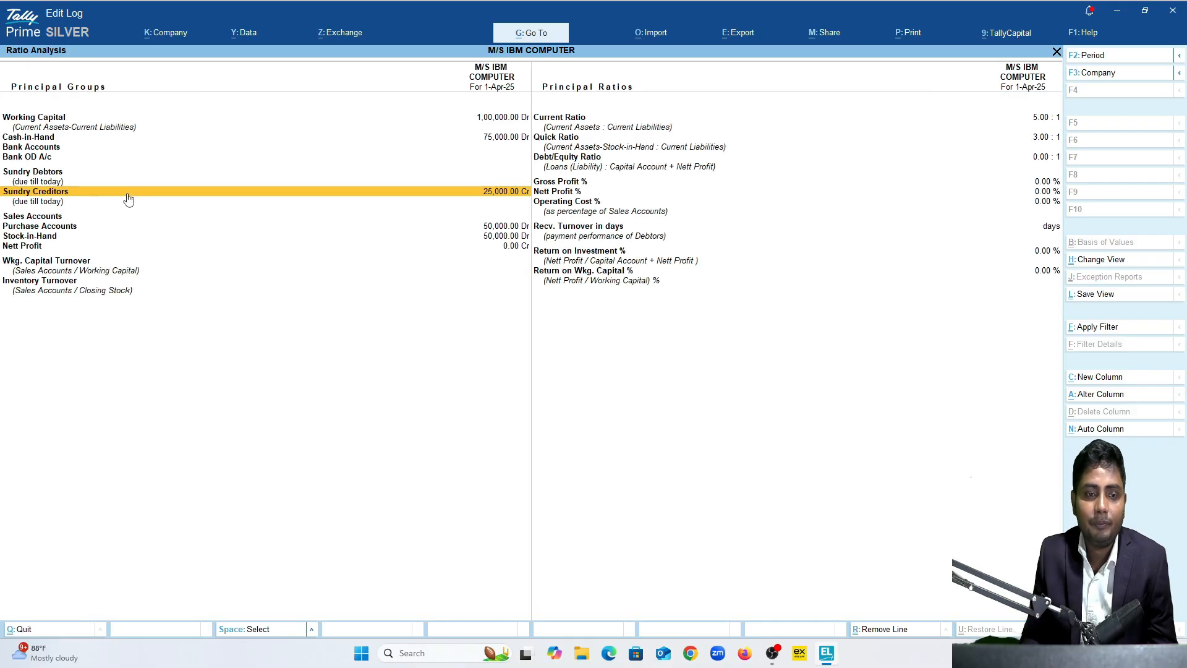
key(Escape)
key(Escape)
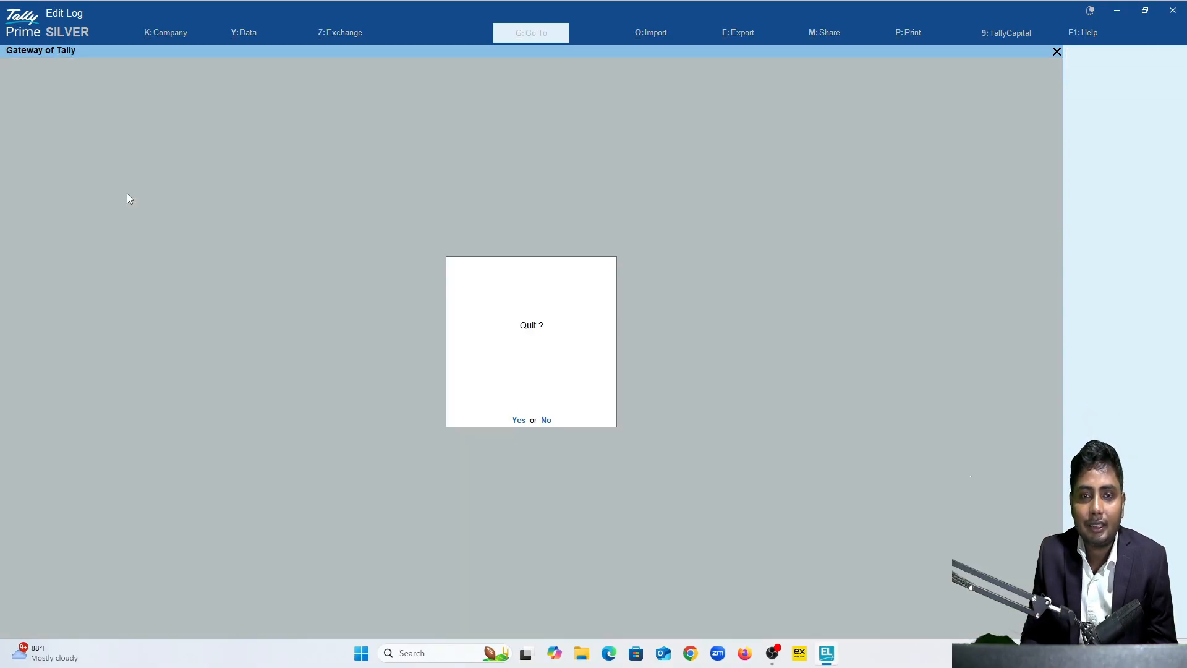
key(Escape)
Open the Account Books list among the additional accounting reports and go to its Ledger report
key(Down)
key(Down)
key(Down)
key(Down)
key(Down)
key(Down)
key(Down)
key(Down)
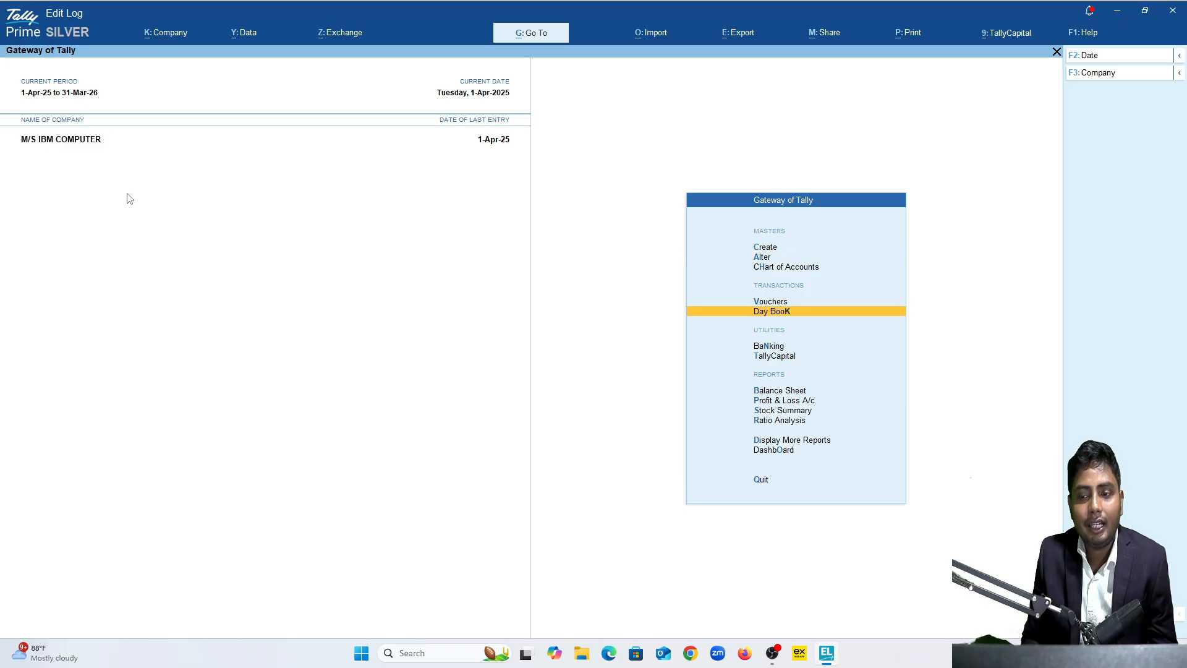
key(Down)
key(Down)
key(Down)
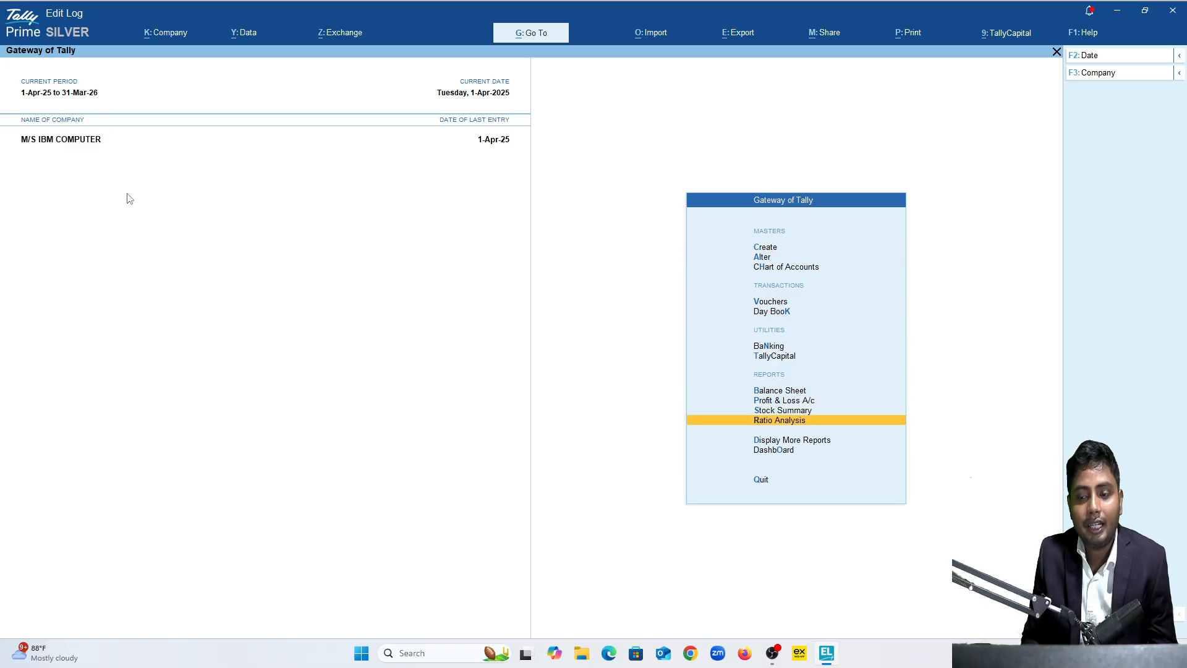
key(Return)
key(Down)
key(Down)
key(Down)
key(Down)
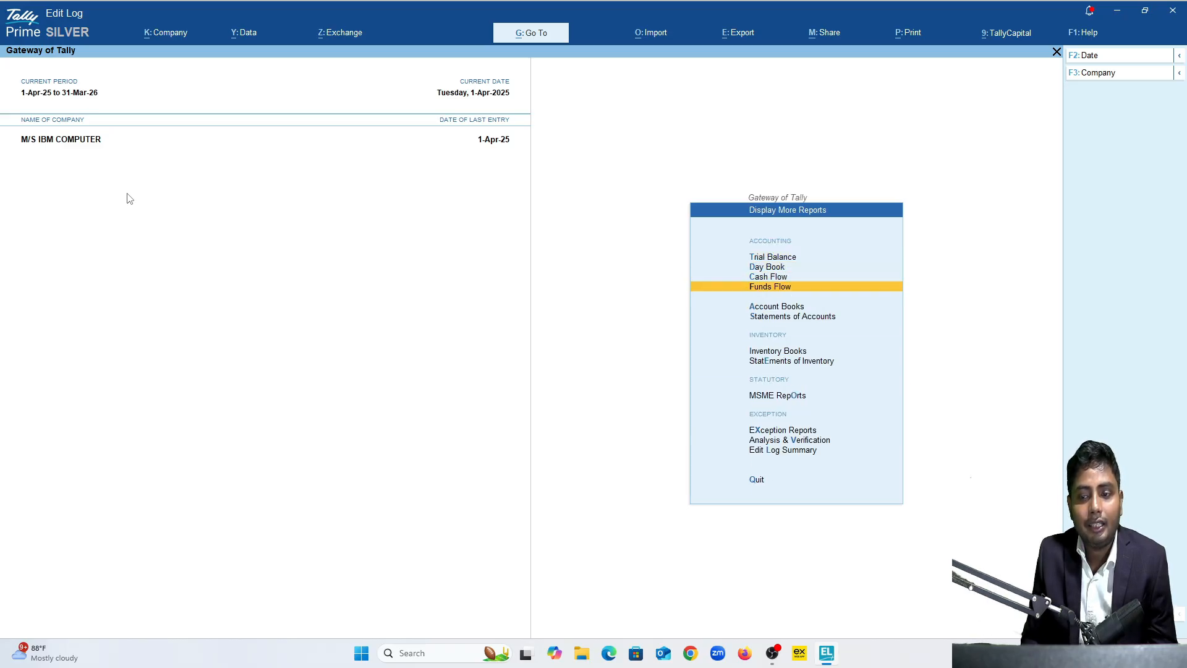
key(Return)
key(Down)
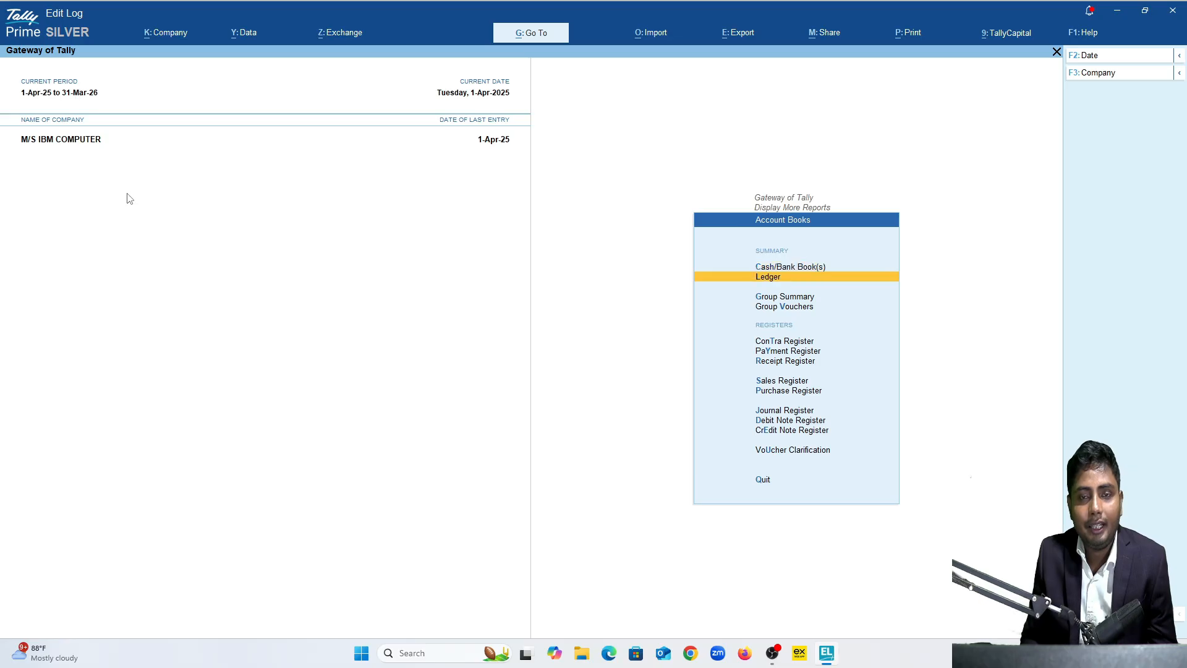
Display the ledger vouchers of Xyz Computer A/c to examine its purchase entry, then return to Gateway of Tally
key(Return)
key(Down)
key(Down)
key(Down)
key(Down)
key(Down)
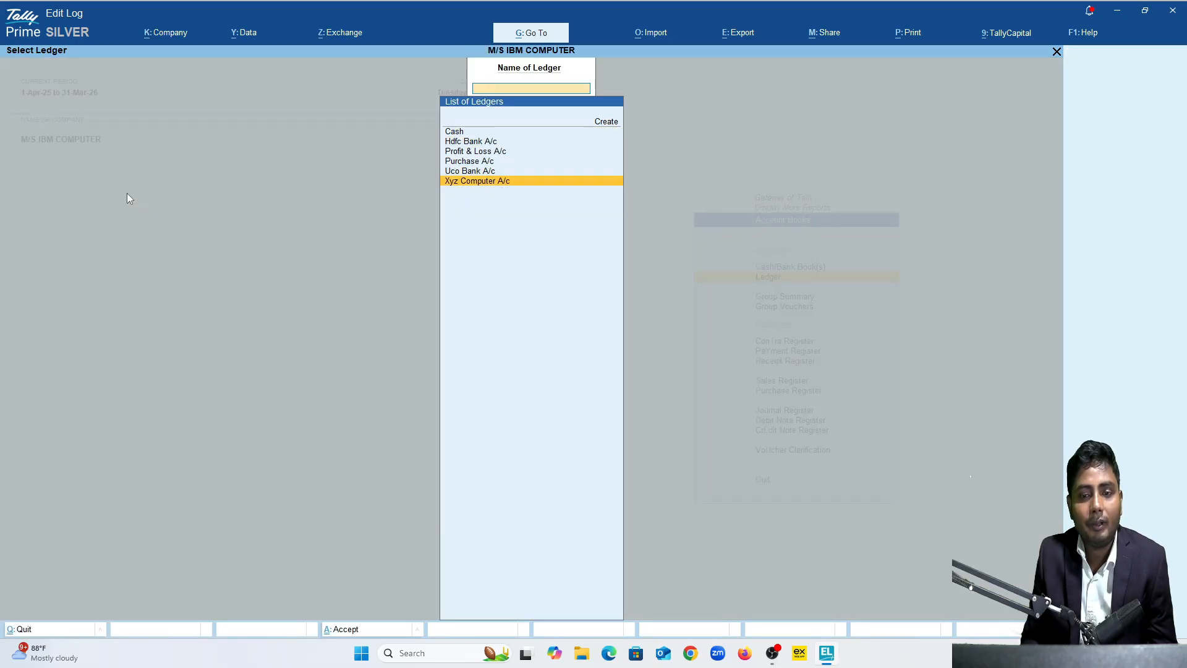
key(Return)
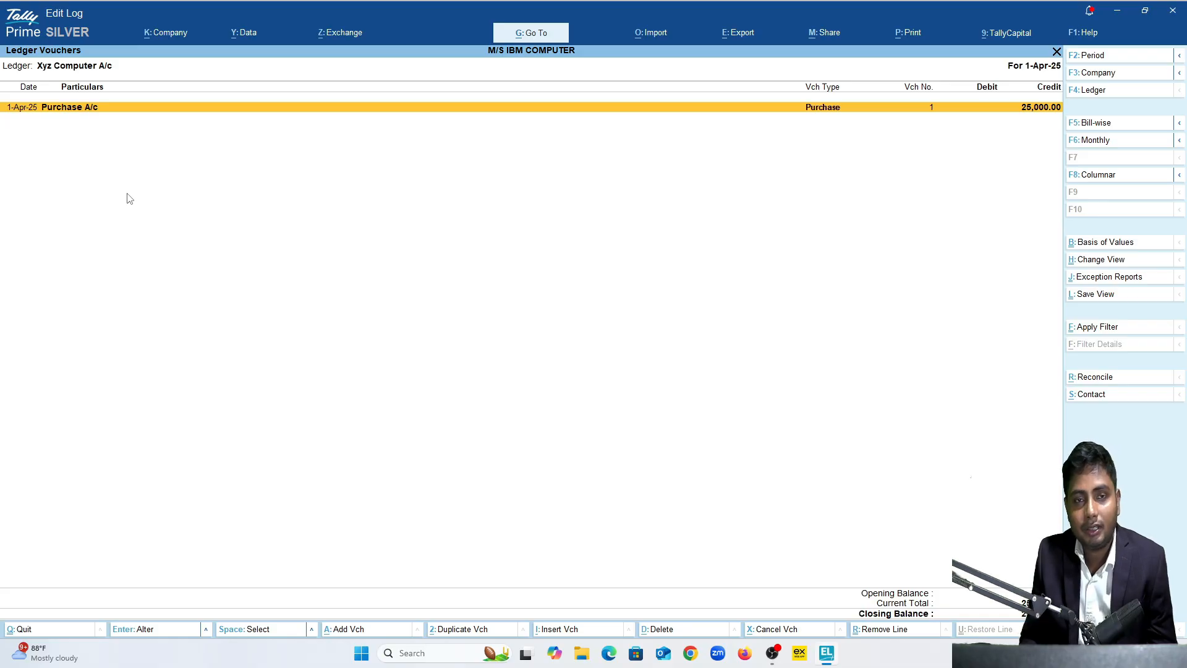
key(Escape)
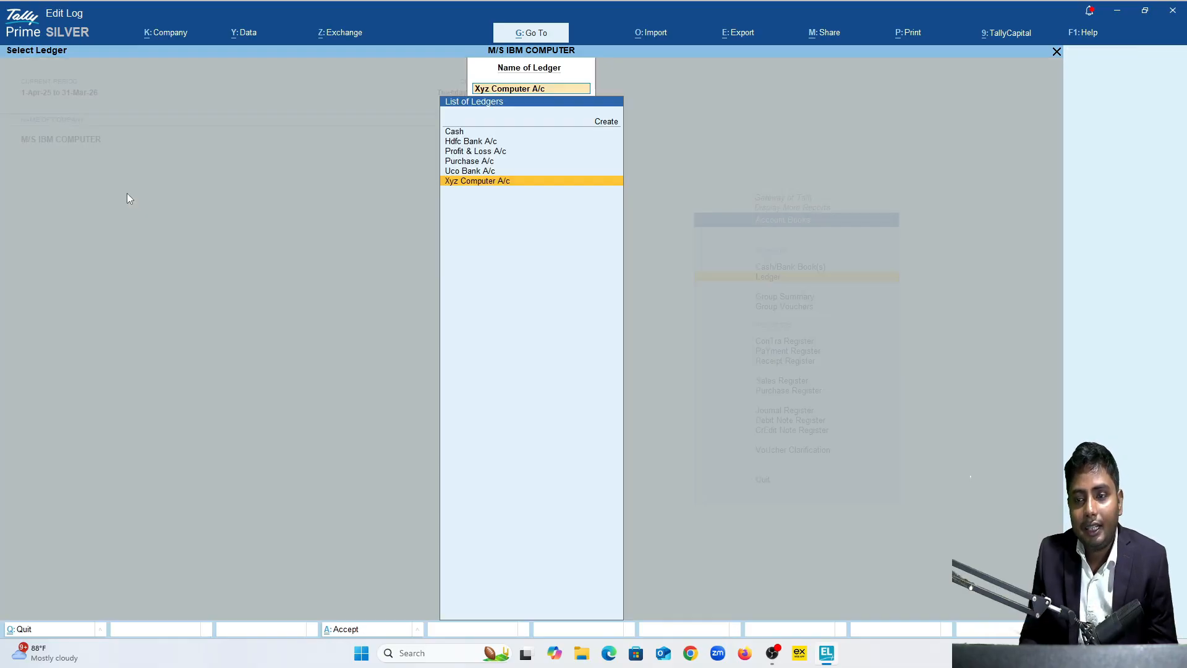
key(Escape)
key(Escape)
key(Escape)
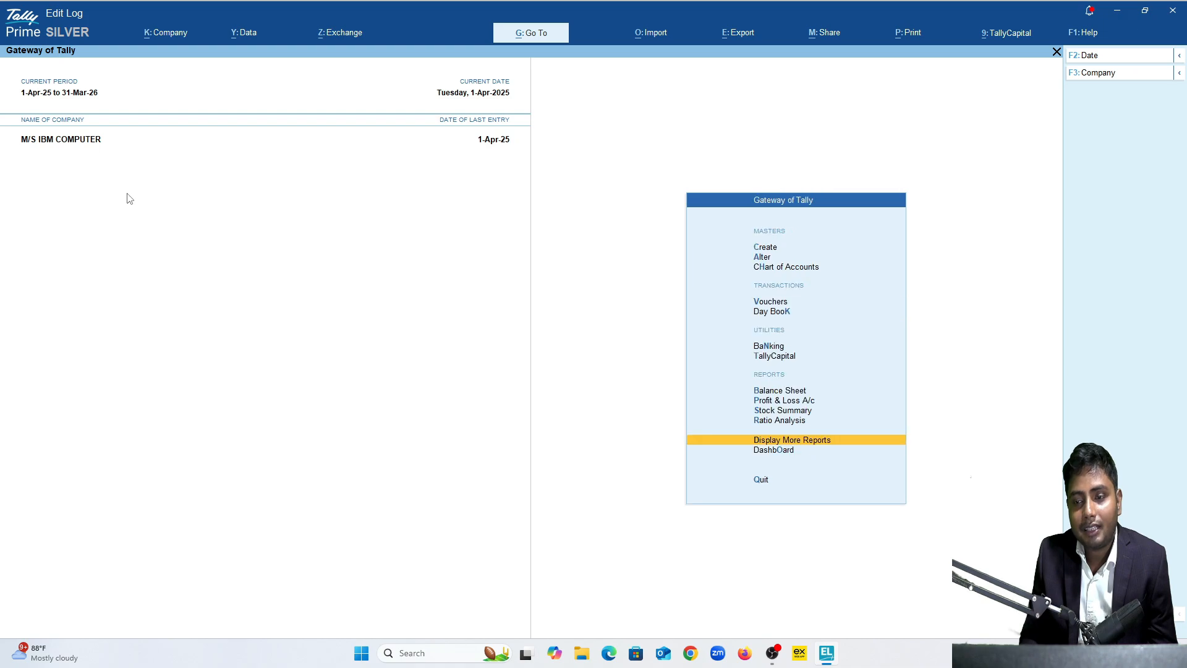
Reopen the Balance Sheet and examine the group summary of Current Liabilities, then return to the Balance Sheet
key(Home)
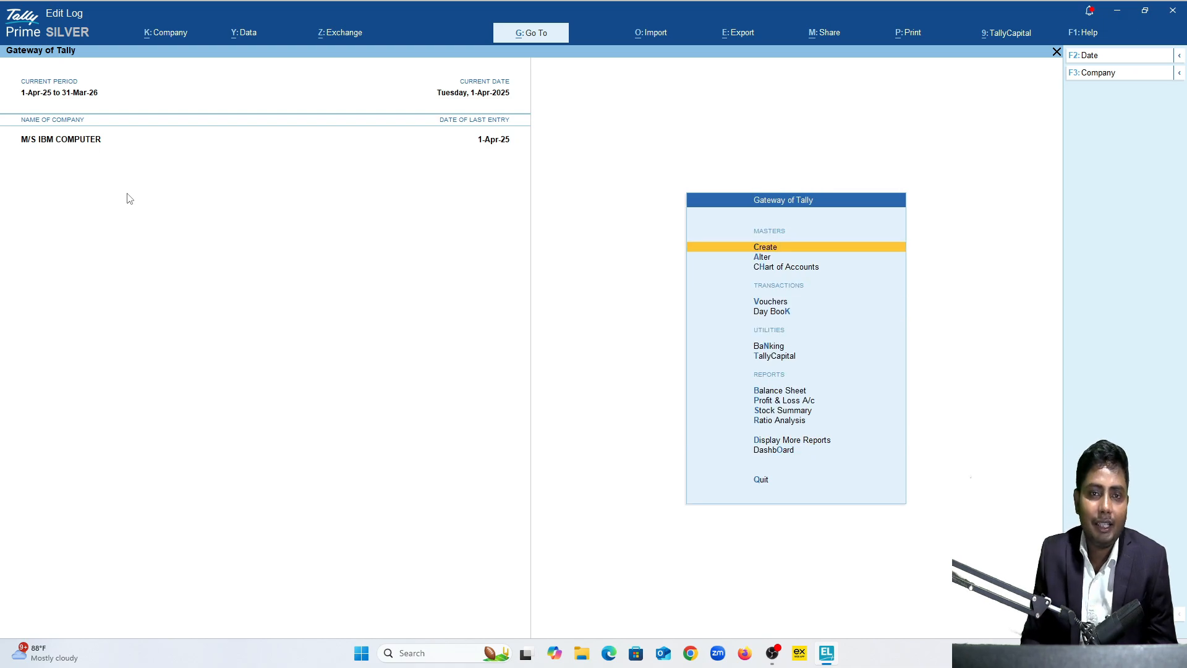
key(Down)
key(Down)
key(Down)
key(Down)
key(Down)
key(Down)
key(Down)
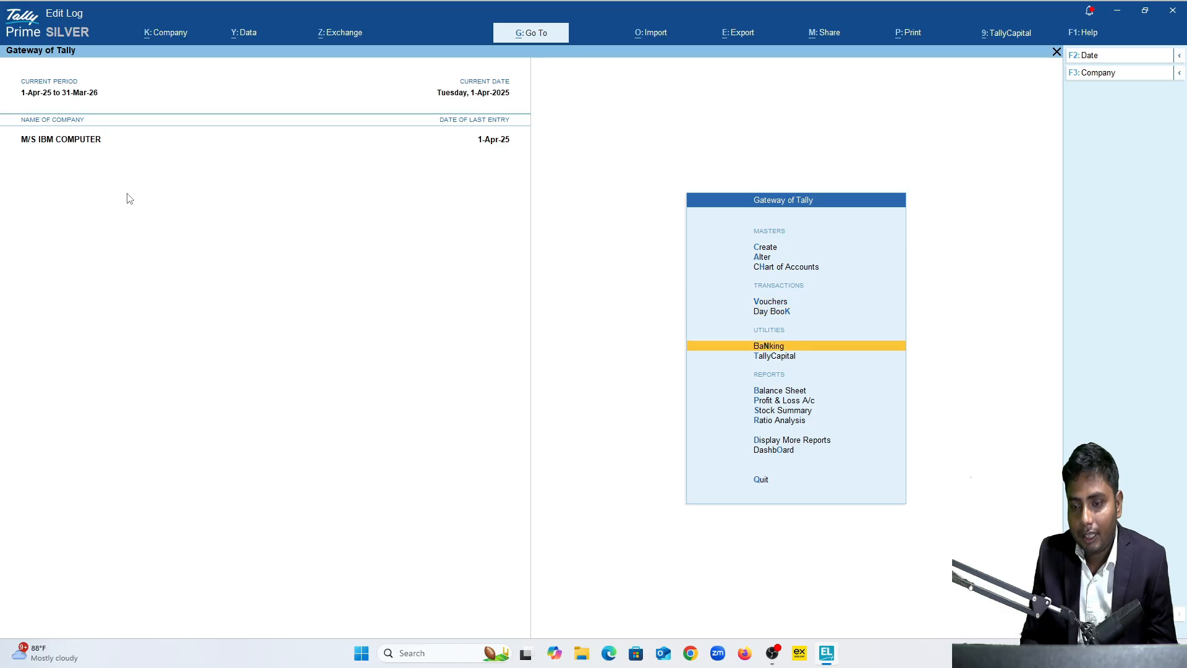
key(Return)
key(Down)
key(Down)
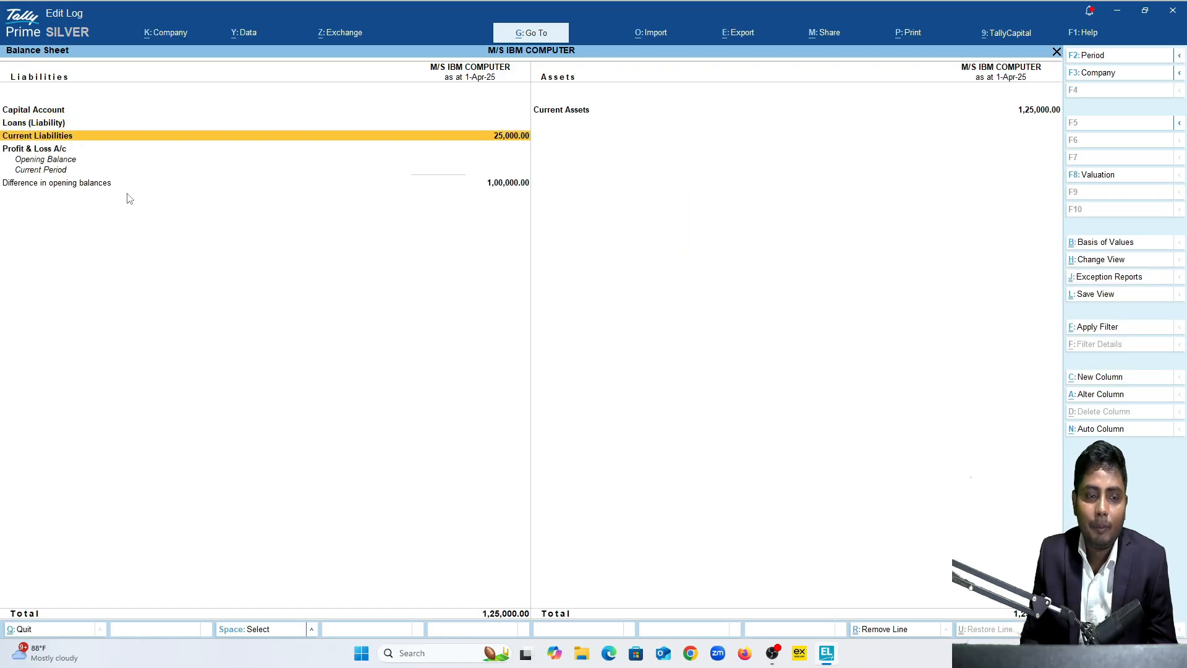
key(Return)
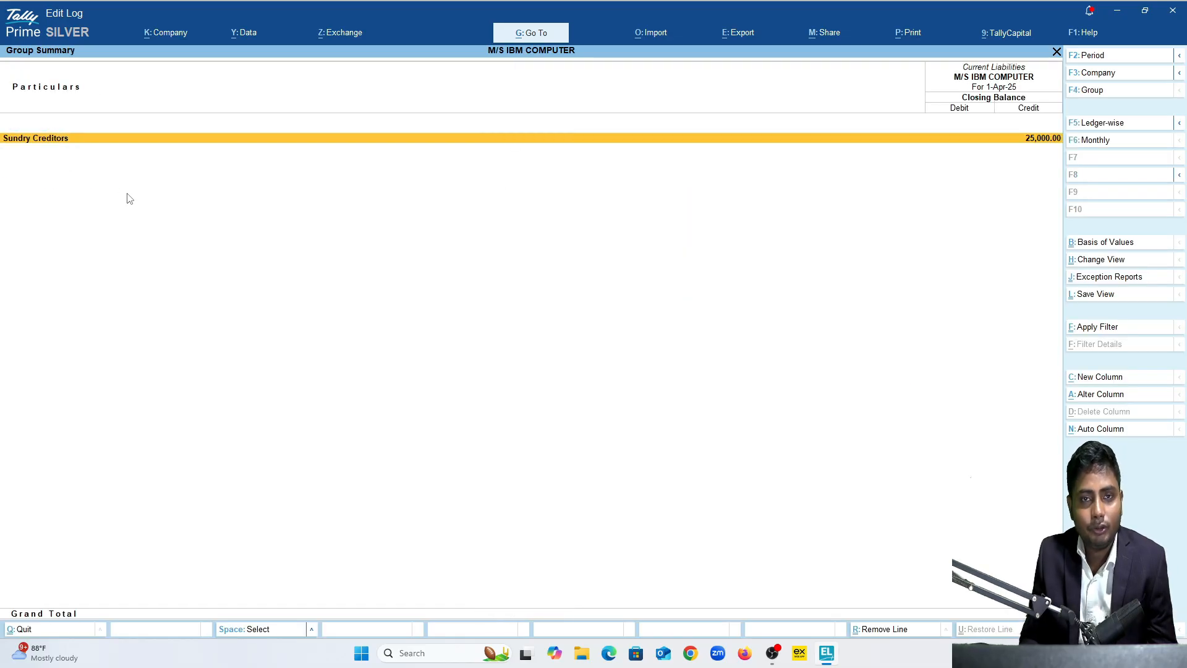
key(Escape)
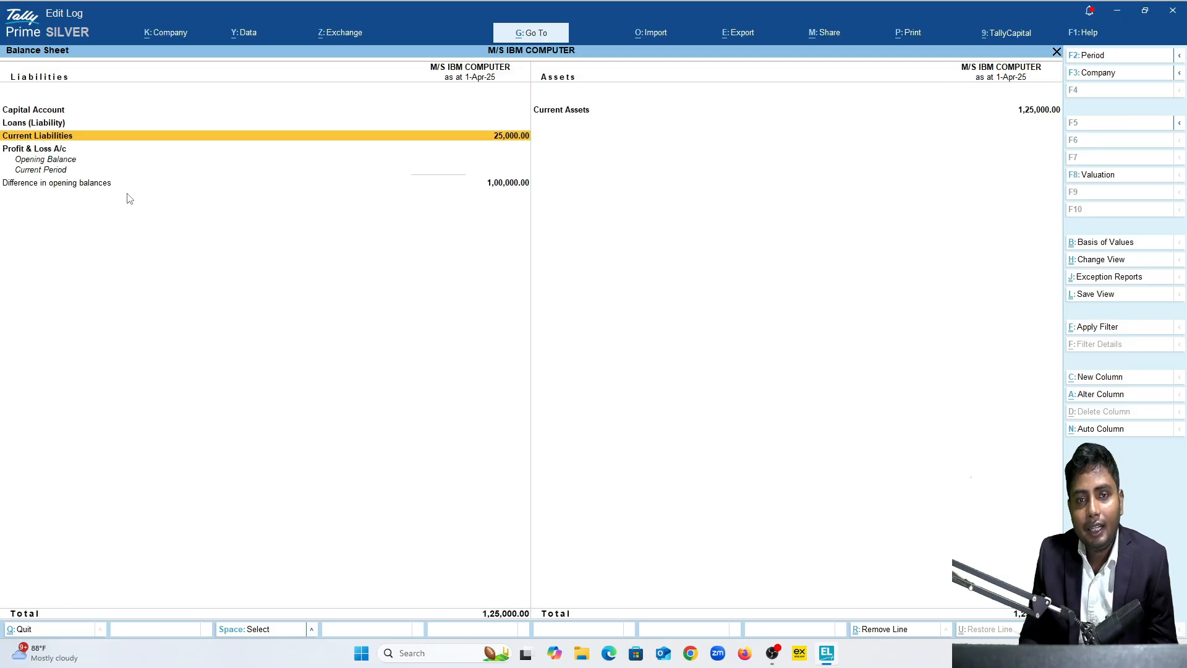
Leave the Balance Sheet, open voucher entry from Gateway of Tally and switch the voucher type to Payment
key(Escape)
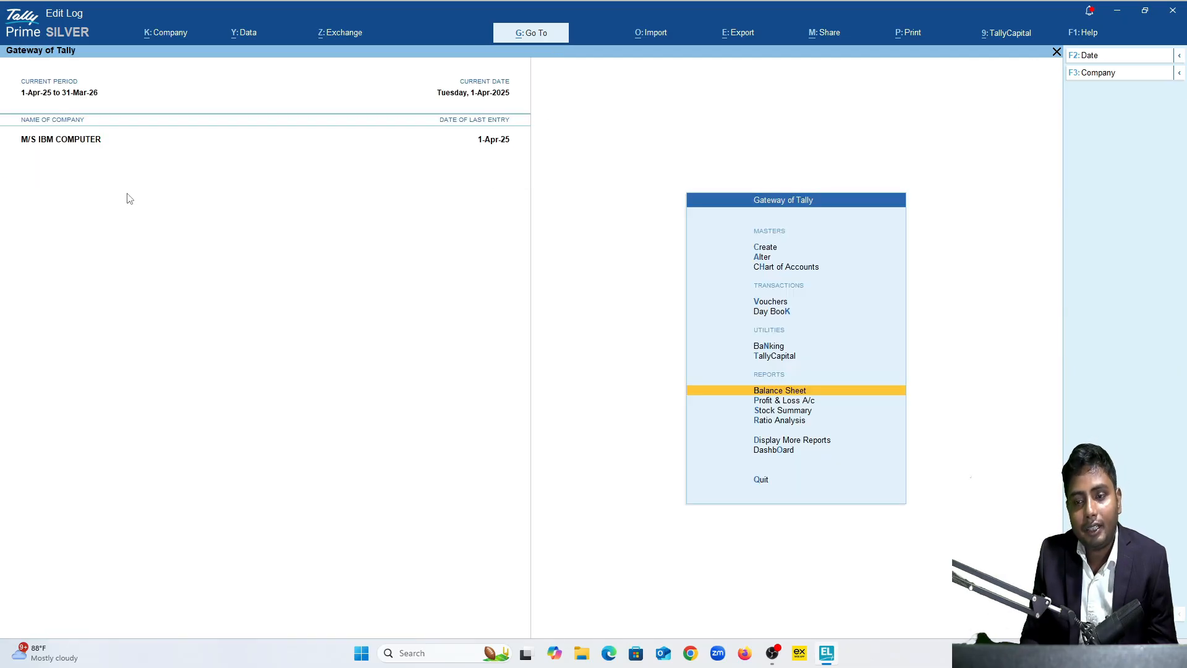
key(Down)
key(Down)
key(Down)
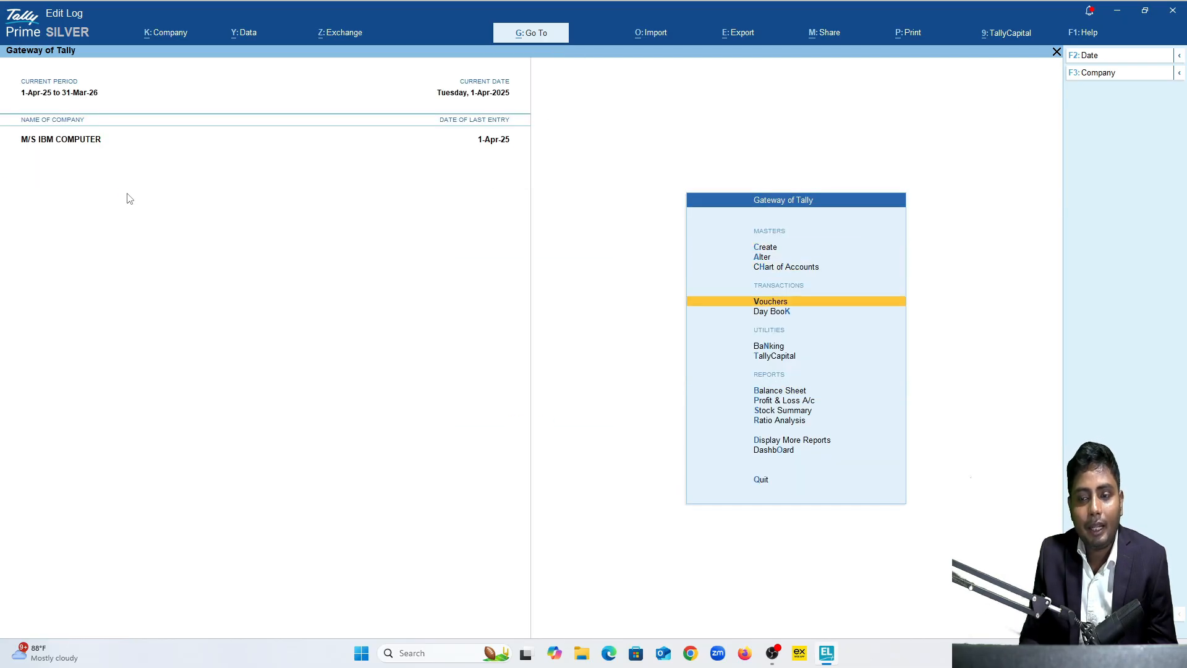
key(Return)
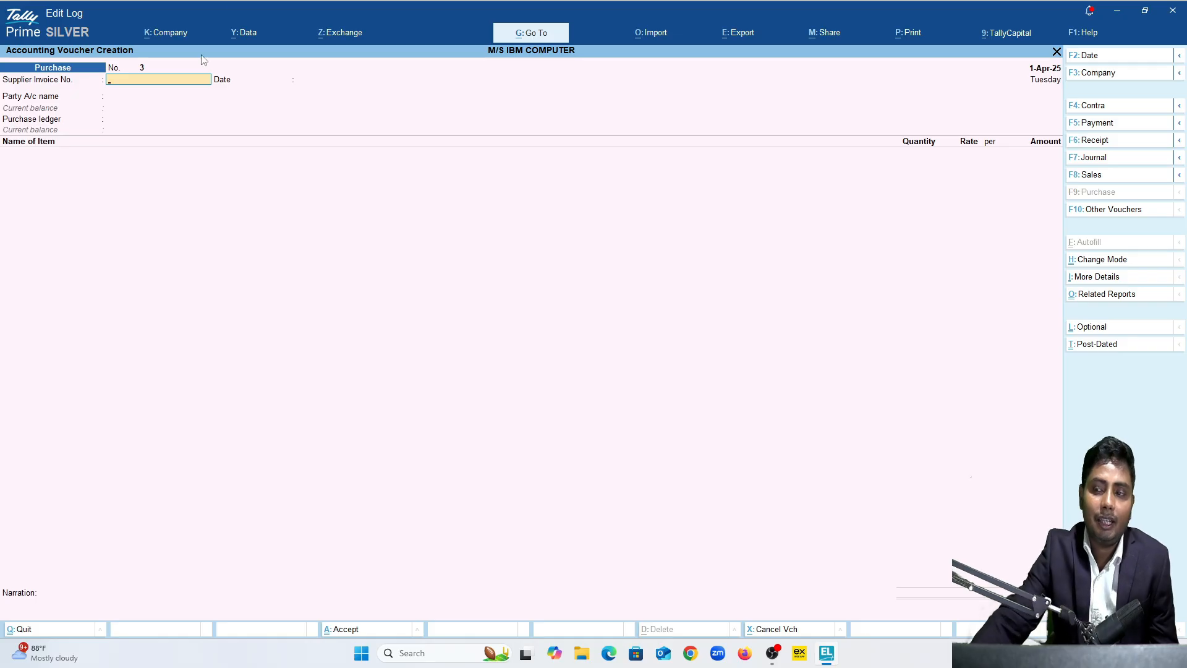
click(1101, 124)
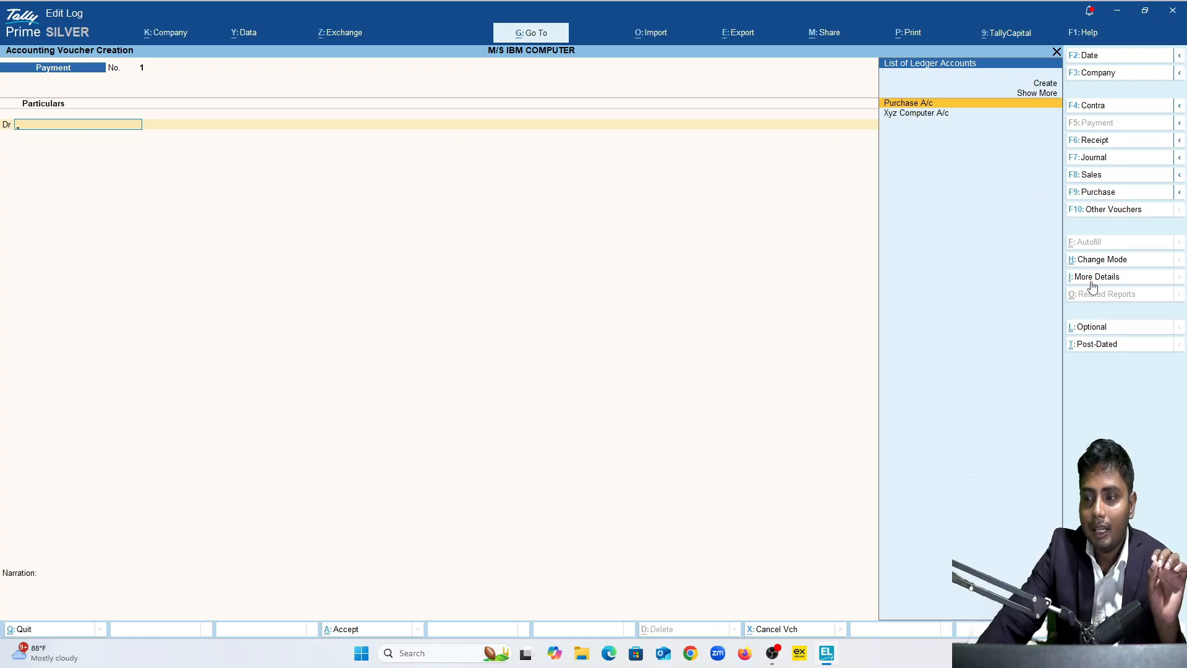
Compare the Double Entry and Single Entry modes of the payment voucher and set the mode to Single Entry
click(1098, 260)
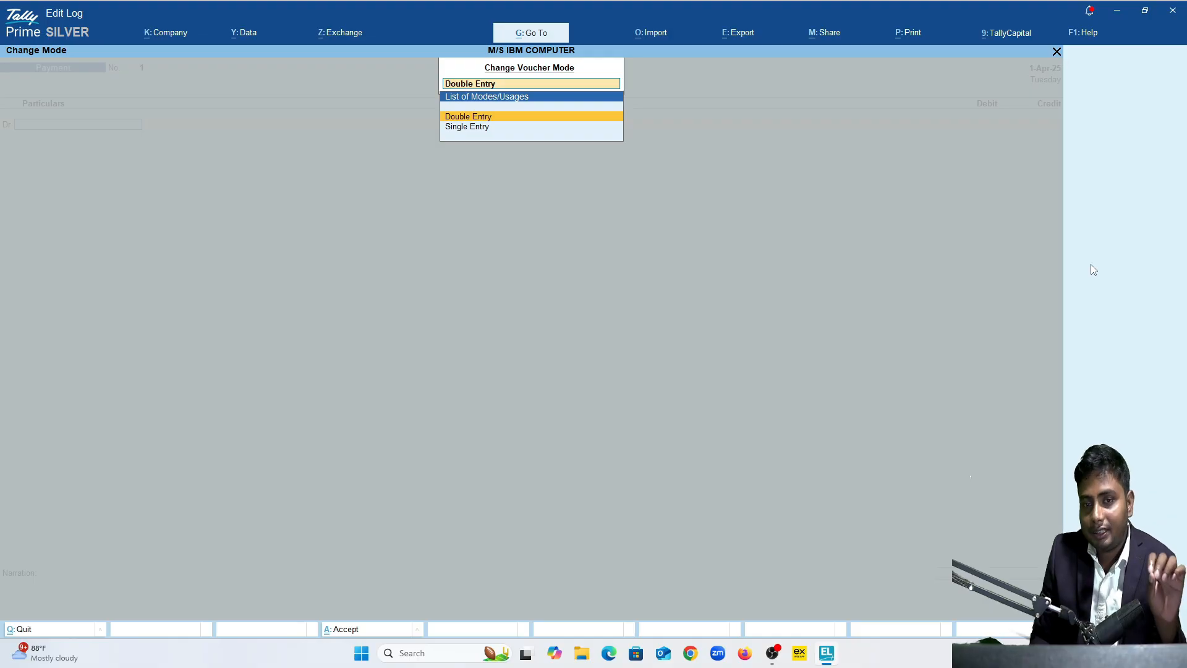
key(Down)
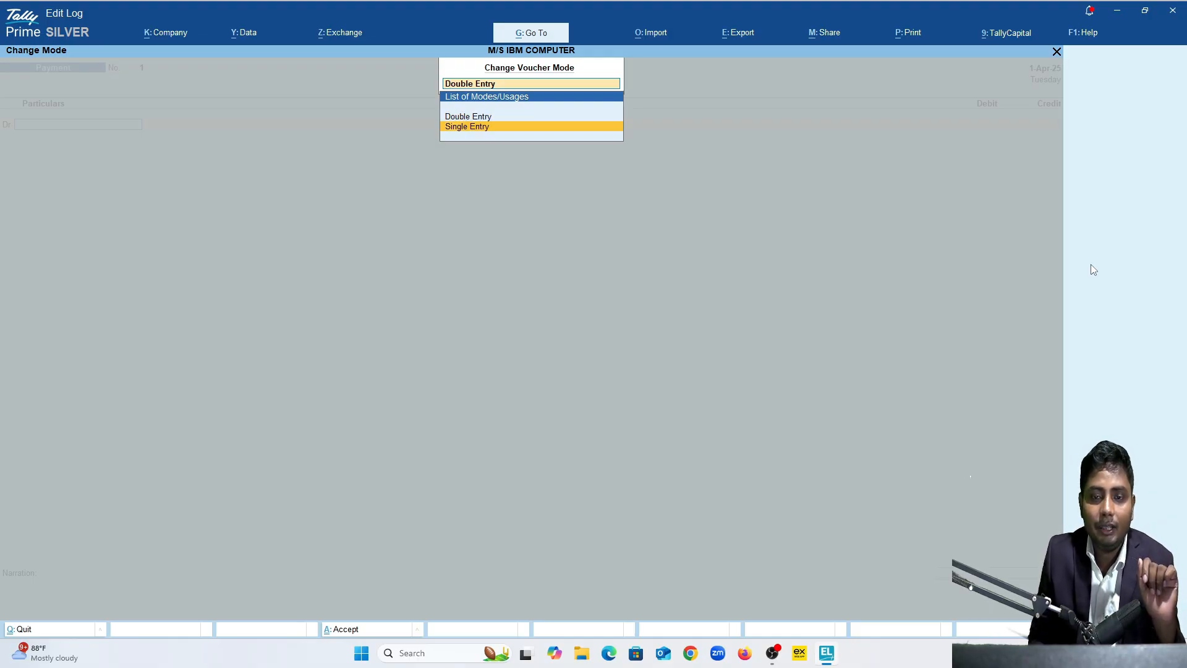
key(Up)
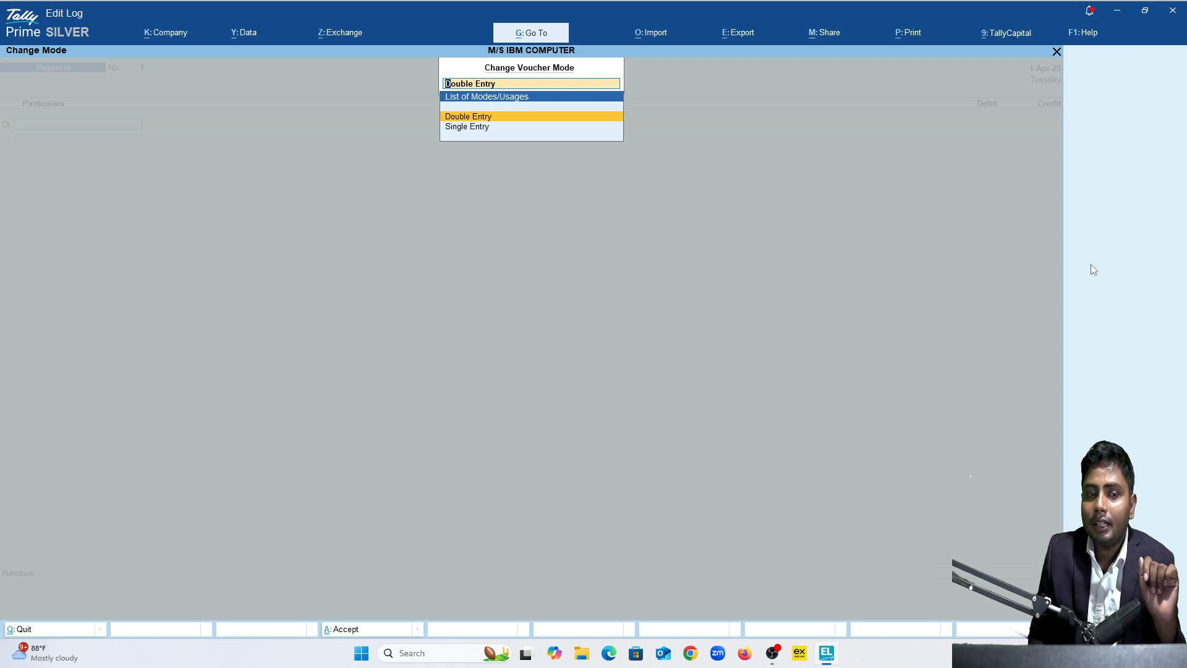
key(Return)
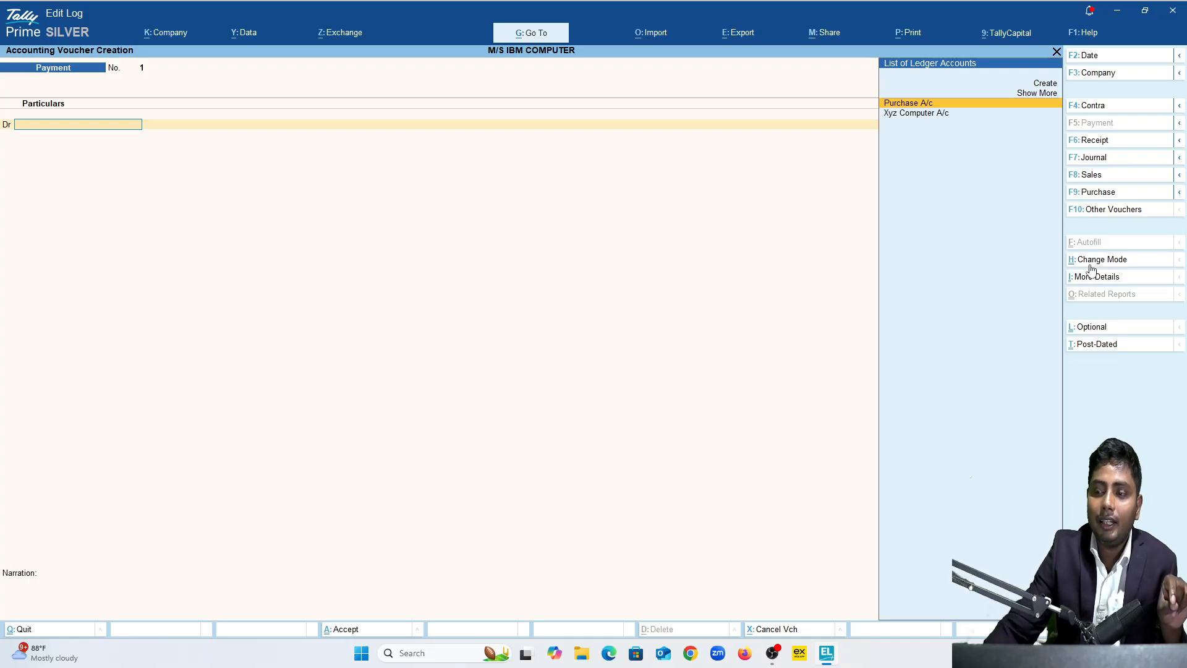
click(1093, 269)
key(Down)
key(Return)
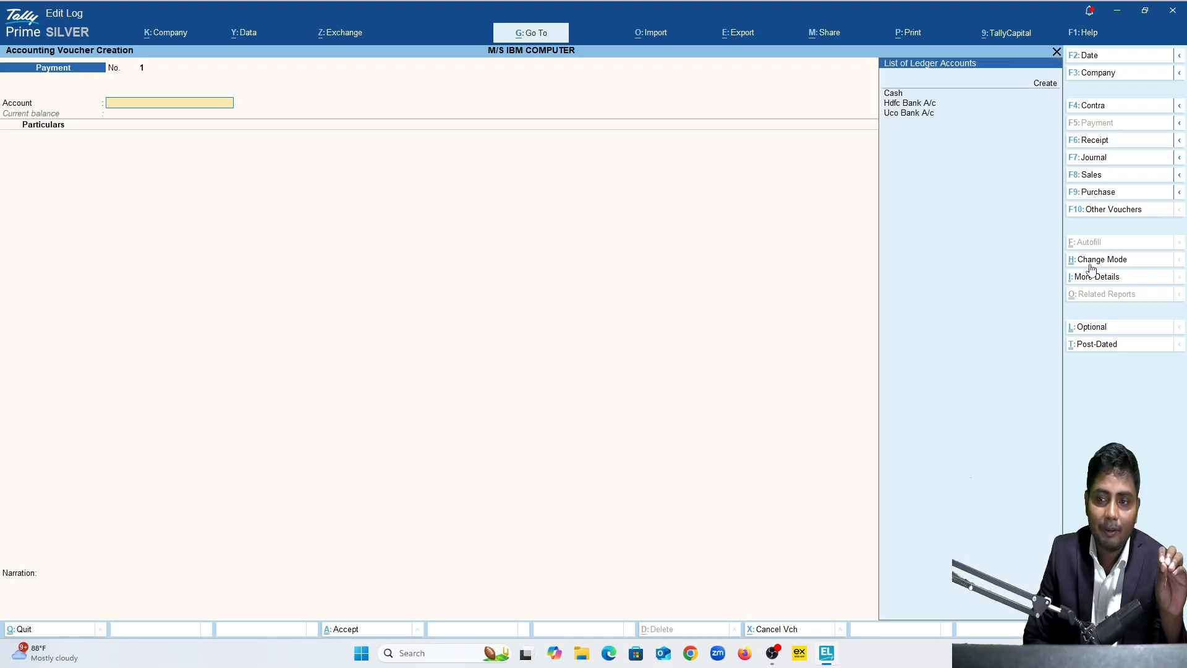
Review the available cash and bank ledgers and choose Cash as the account for the payment
key(Down)
key(Down)
key(Down)
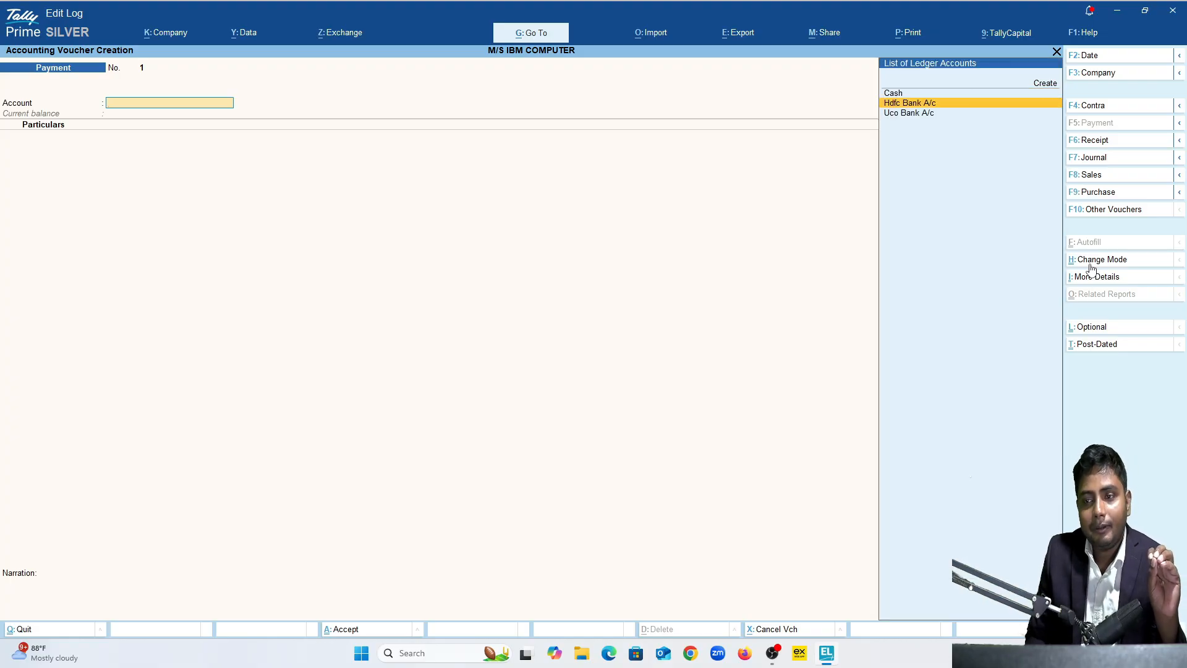
key(Up)
key(Up)
key(Up)
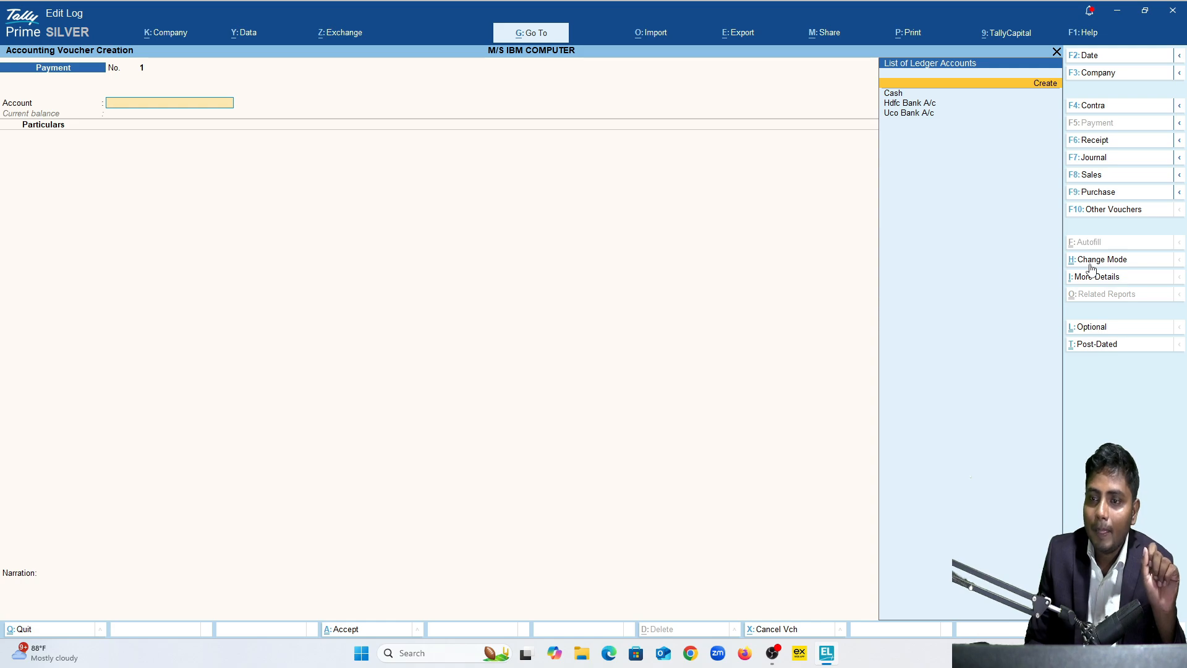
key(Down)
key(Down)
key(Down)
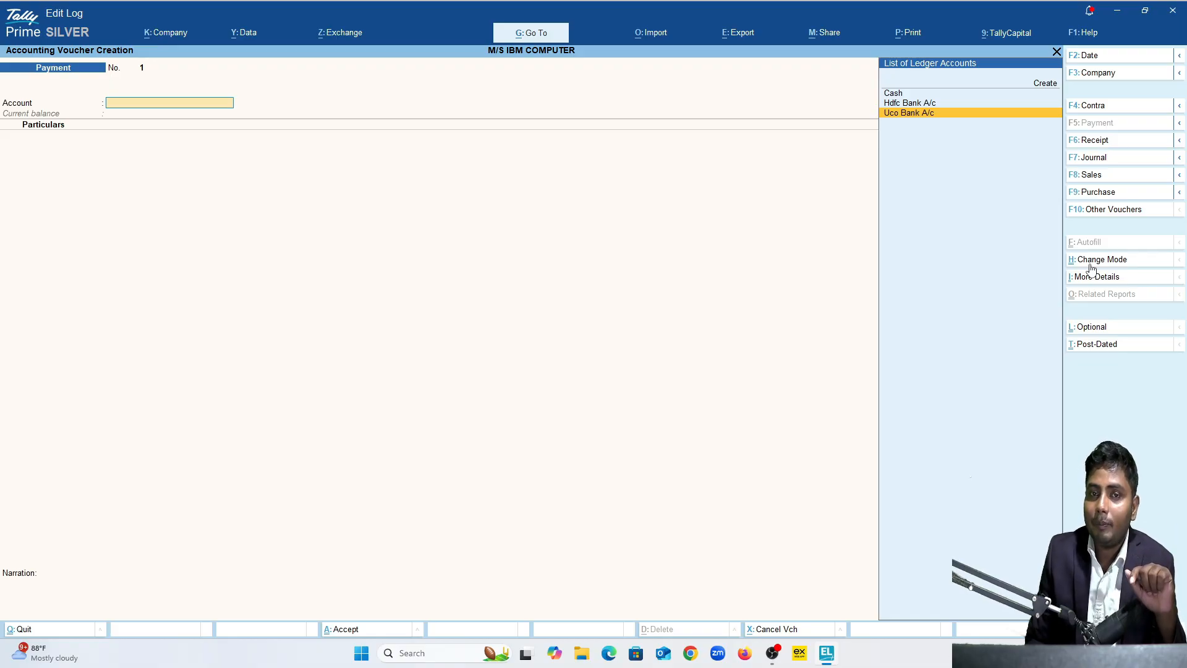
key(Up)
key(Up)
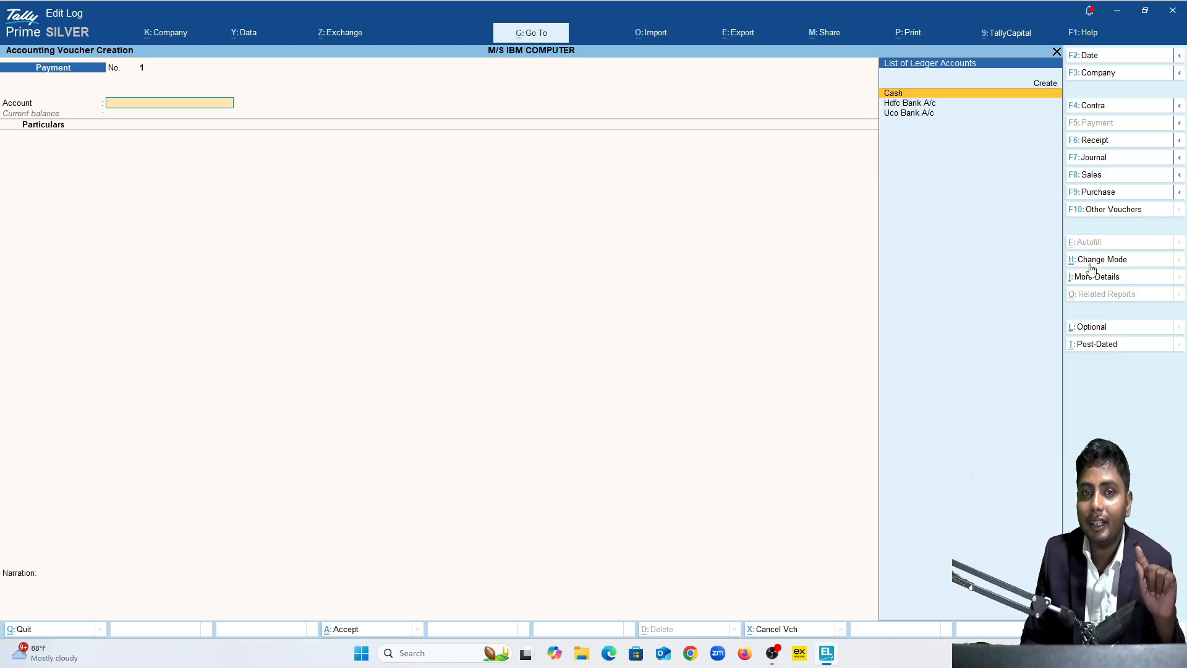
key(Down)
key(Up)
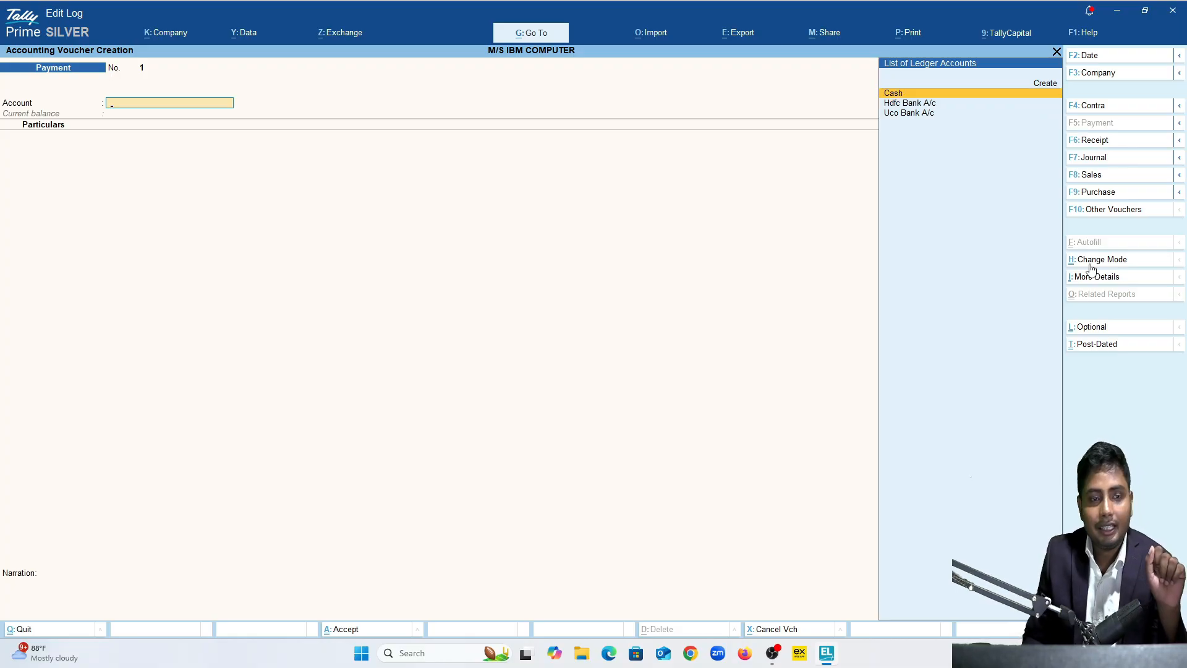
key(Return)
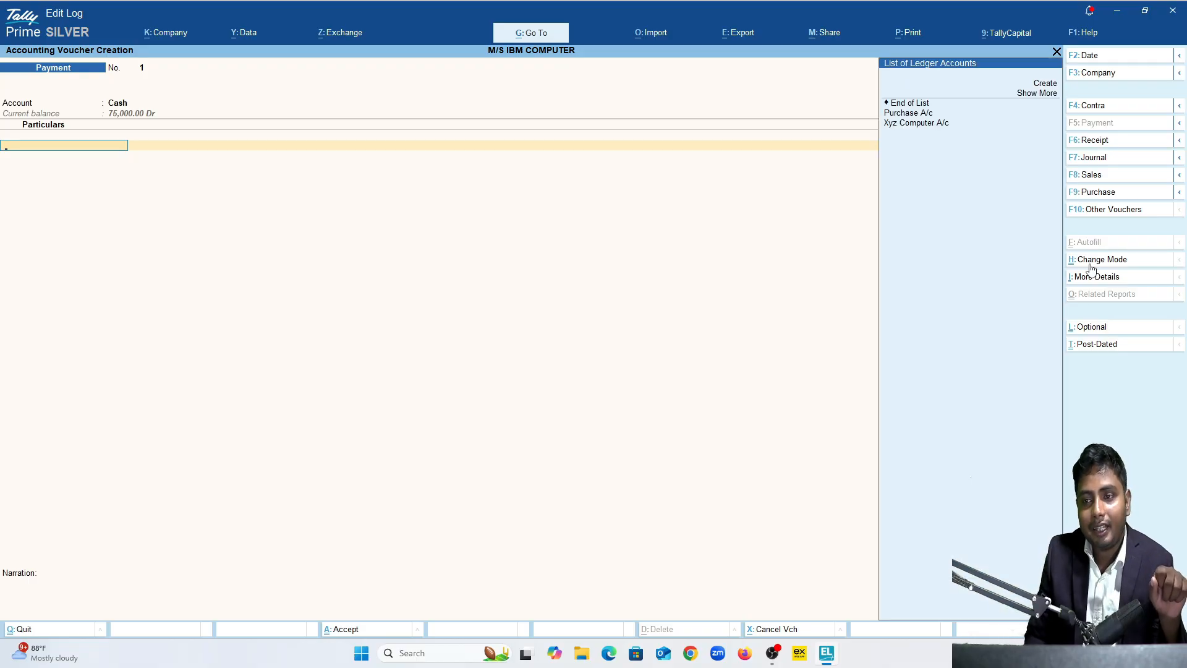
Enter Xyz Computer A/c in the particulars with a payment amount of 25,000
key(Down)
key(Down)
key(Down)
key(Down)
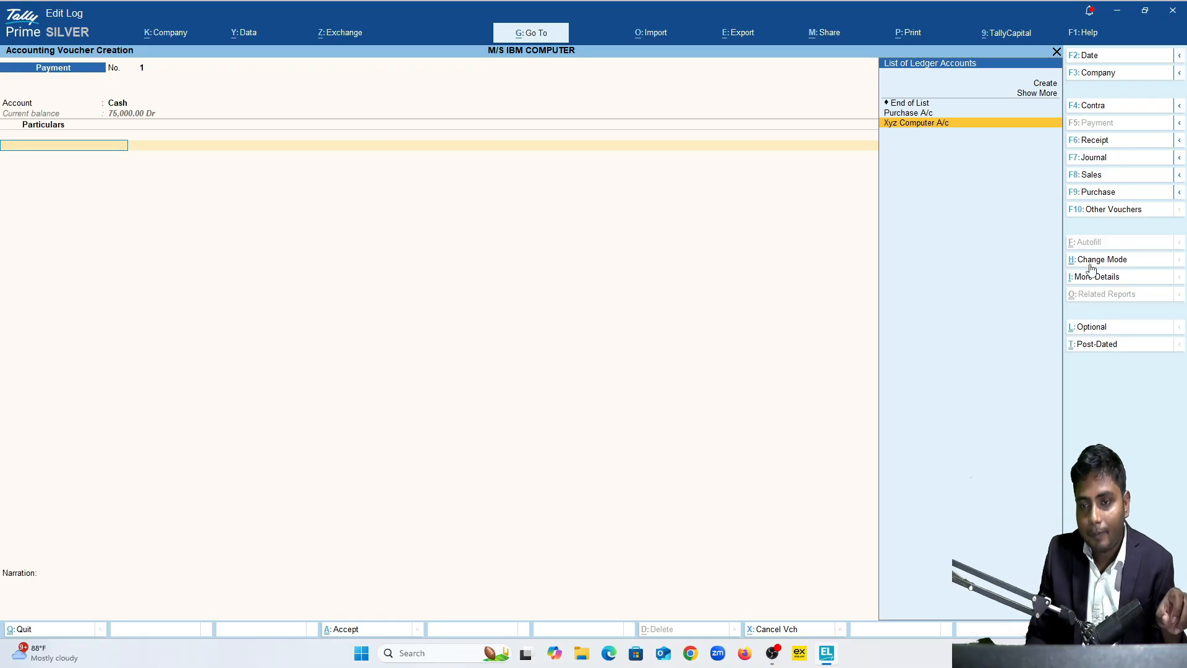
key(Return)
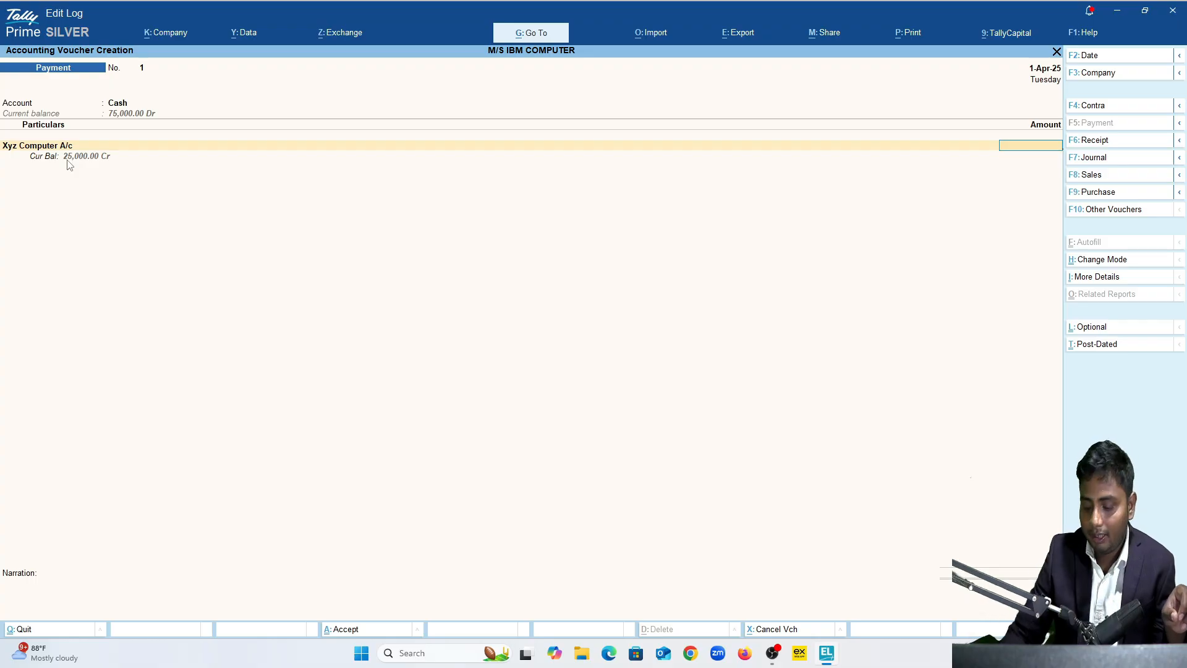
text(5000)
key(Return)
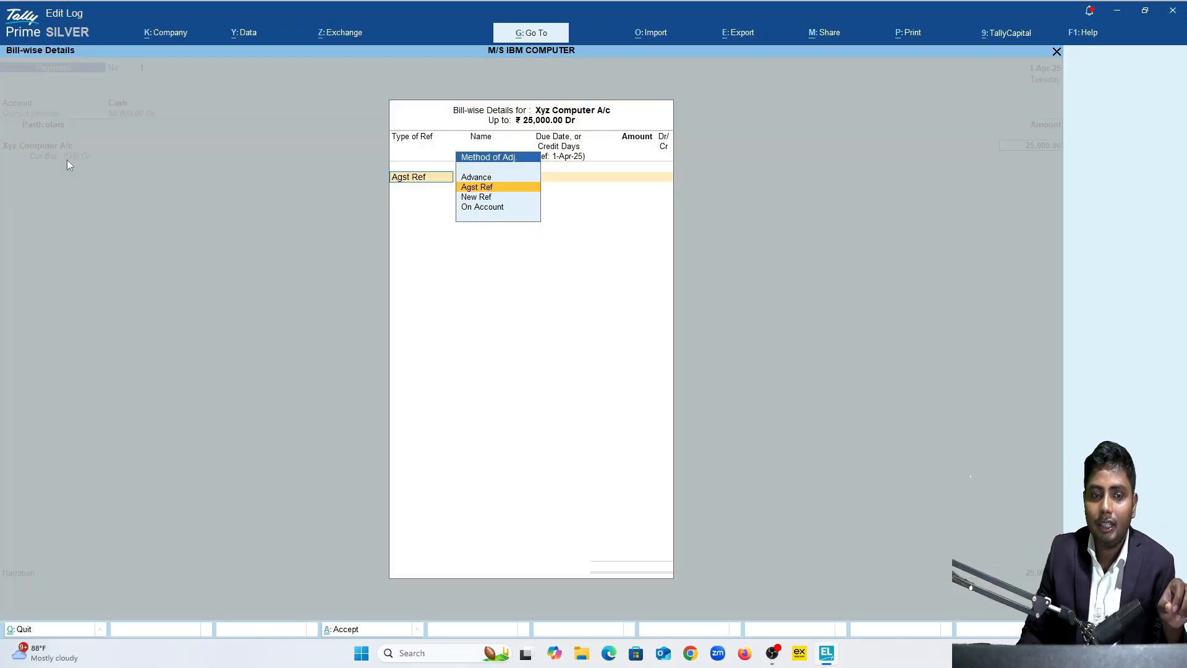
Allocate the 25,000 as Agst Ref to the supplier's pending bill and finish the particulars list
key(Return)
key(Return)
key(Return)
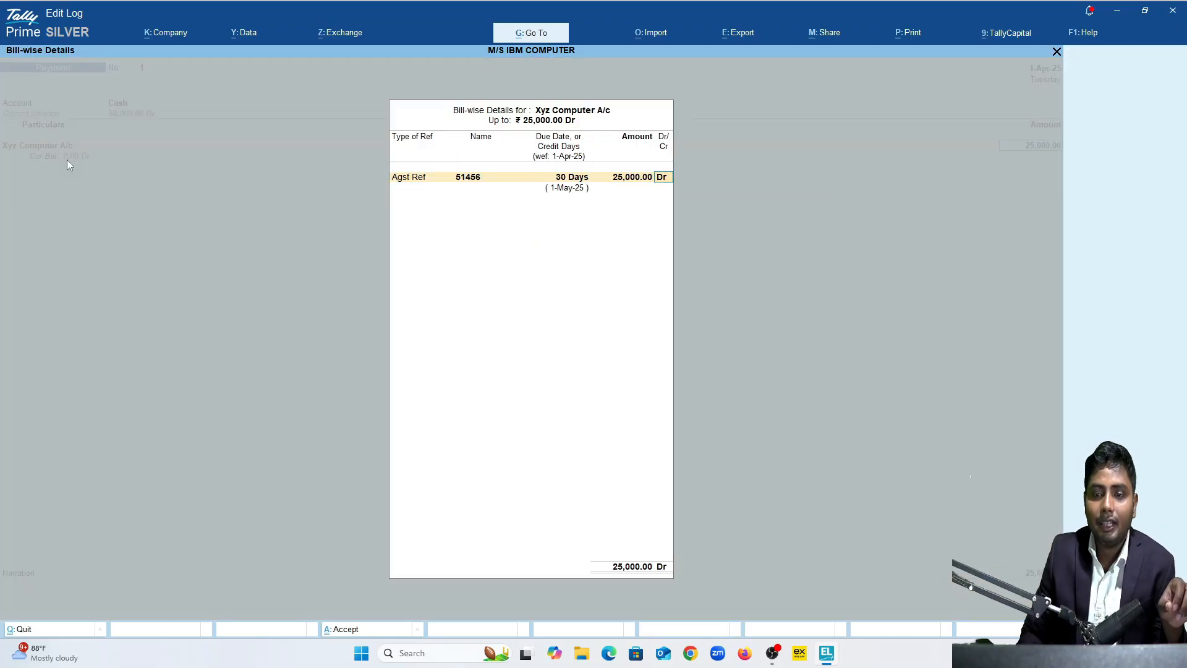
key(Return)
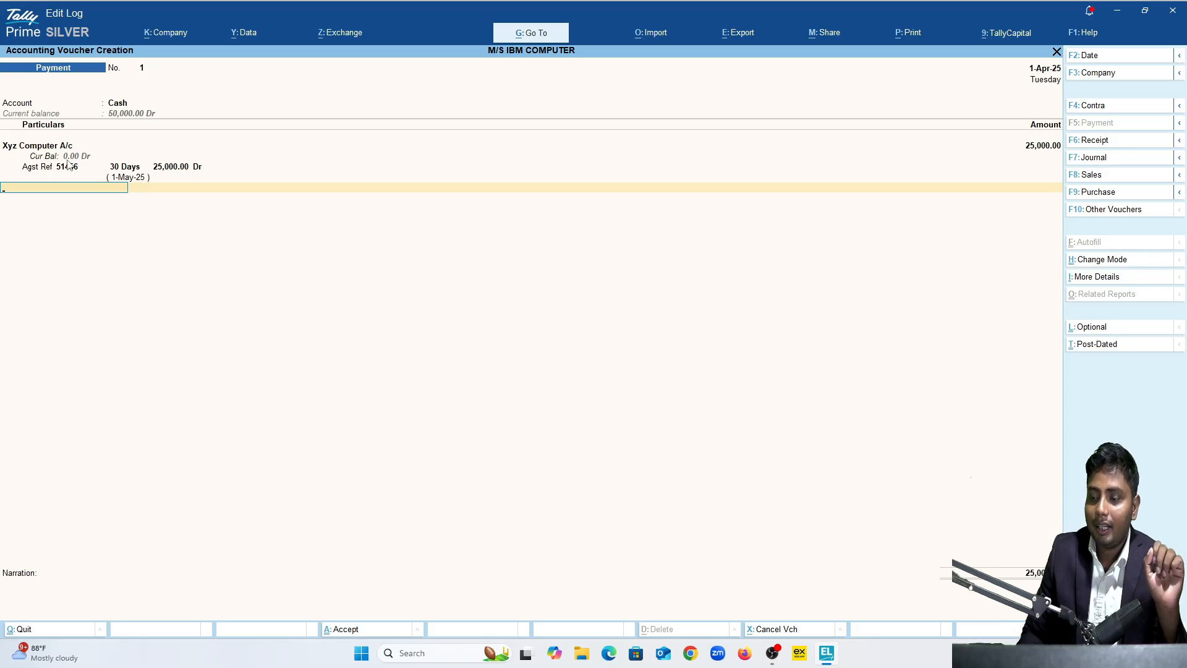
key(Return)
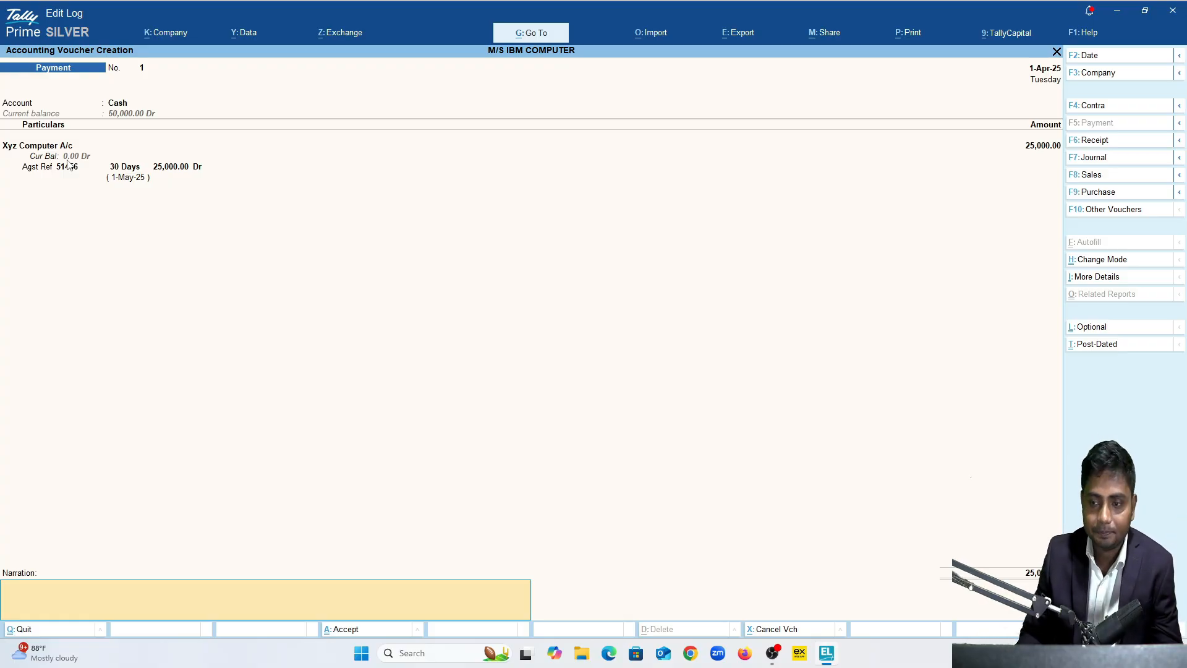
Discard the single-entry payment and set the voucher mode back to Double Entry on a blank payment voucher
key(ctrl+q)
key(Return)
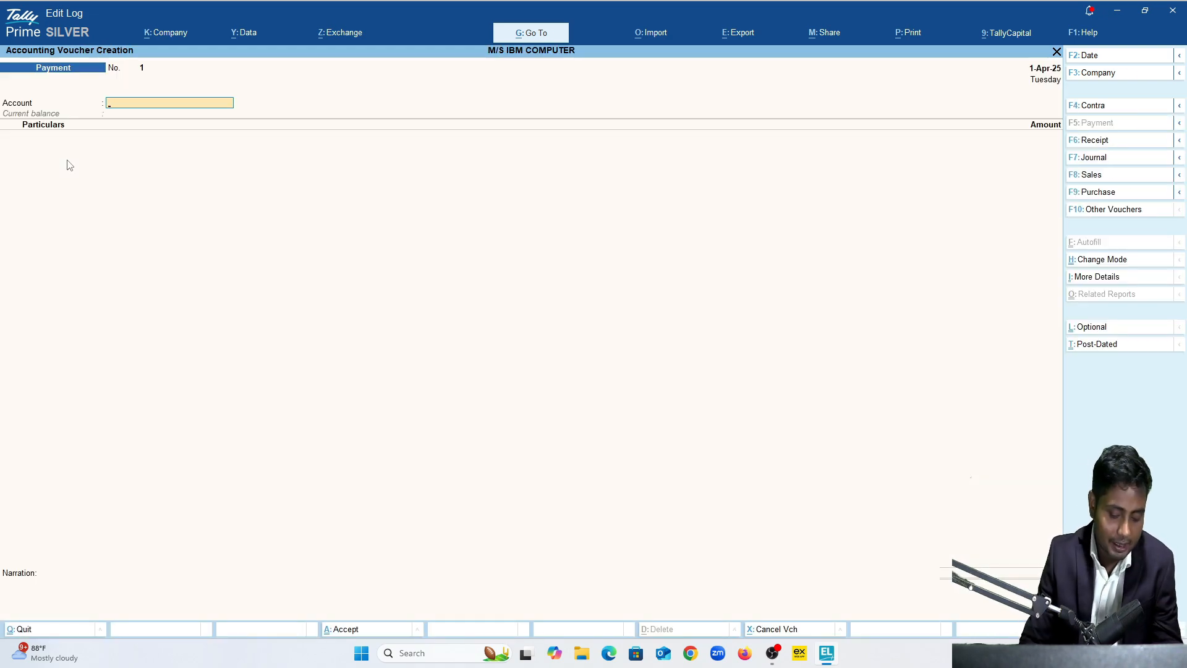
key(ctrl+h)
key(Up)
key(Return)
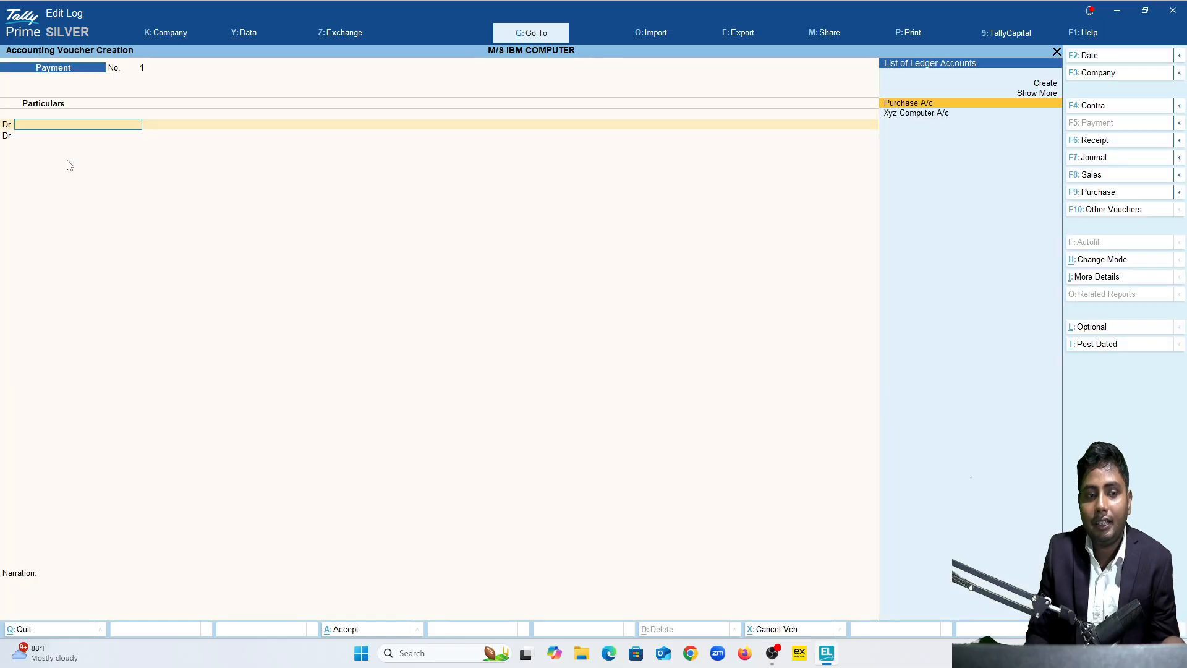
key(ctrl+q)
key(Return)
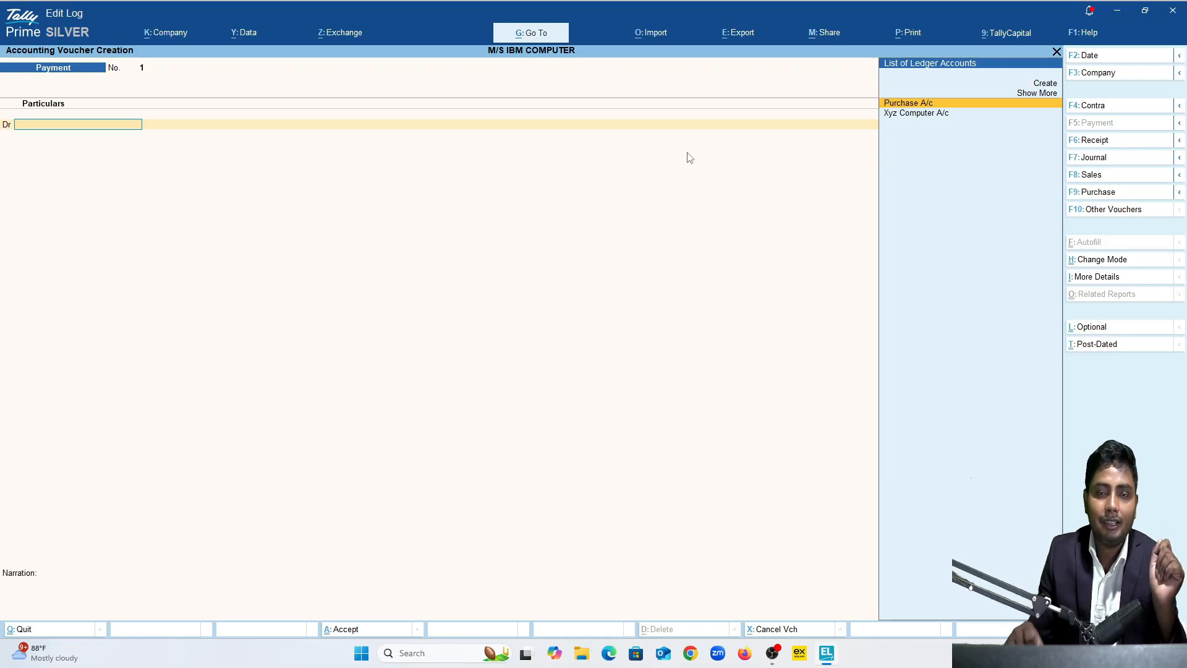
Debit Xyz Computer A/c with 25,000 and adjust it as Agst Ref against the supplier's pending bill
key(Down)
key(Return)
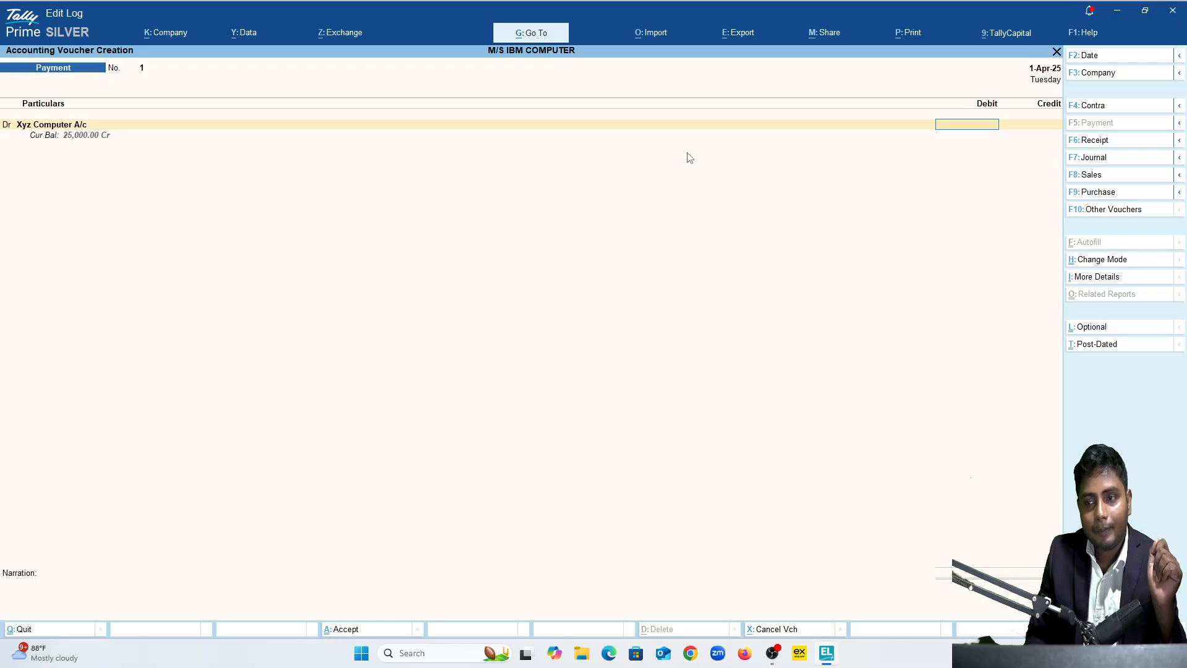
text(25000)
key(Return)
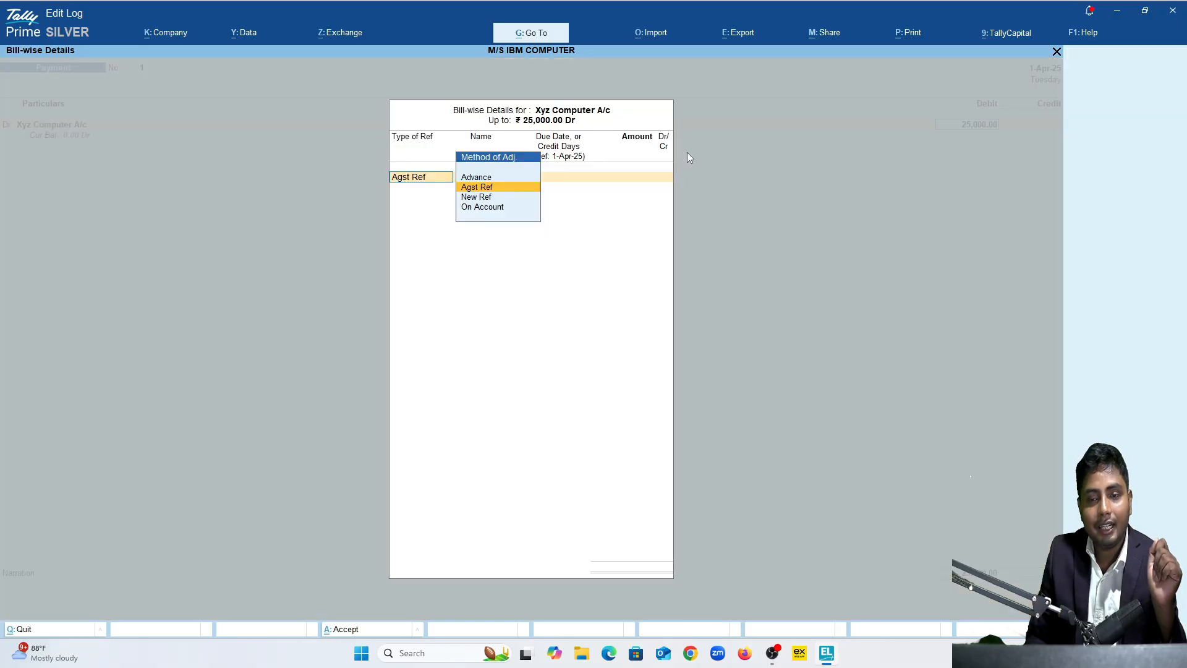
key(Return)
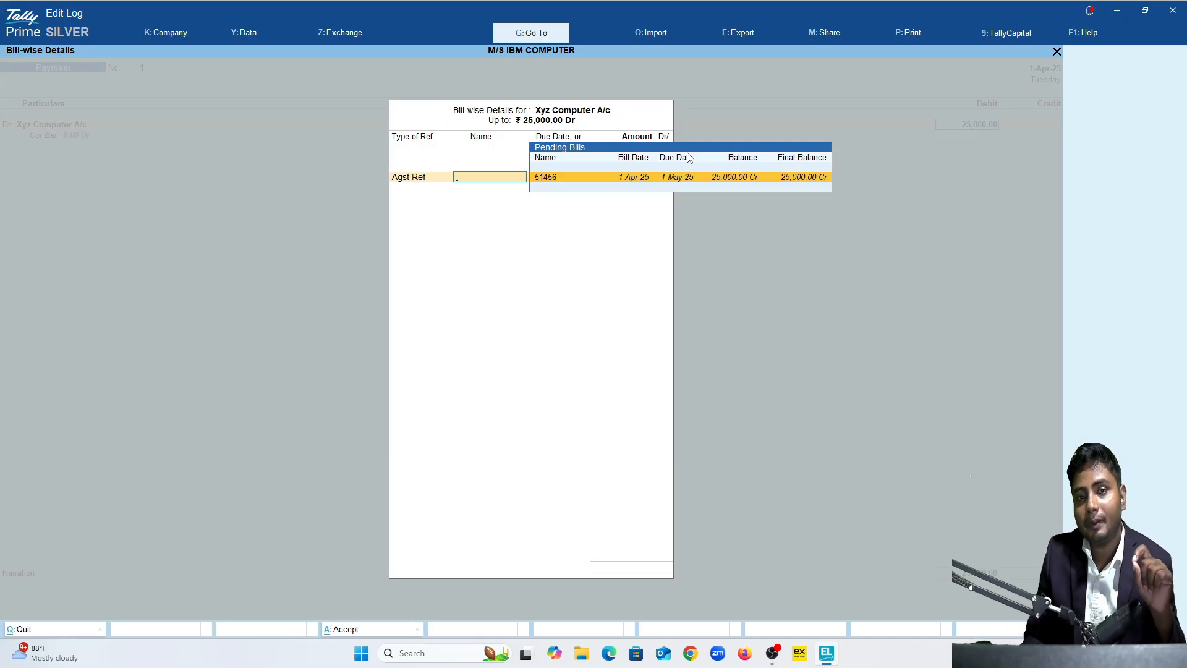
key(Return)
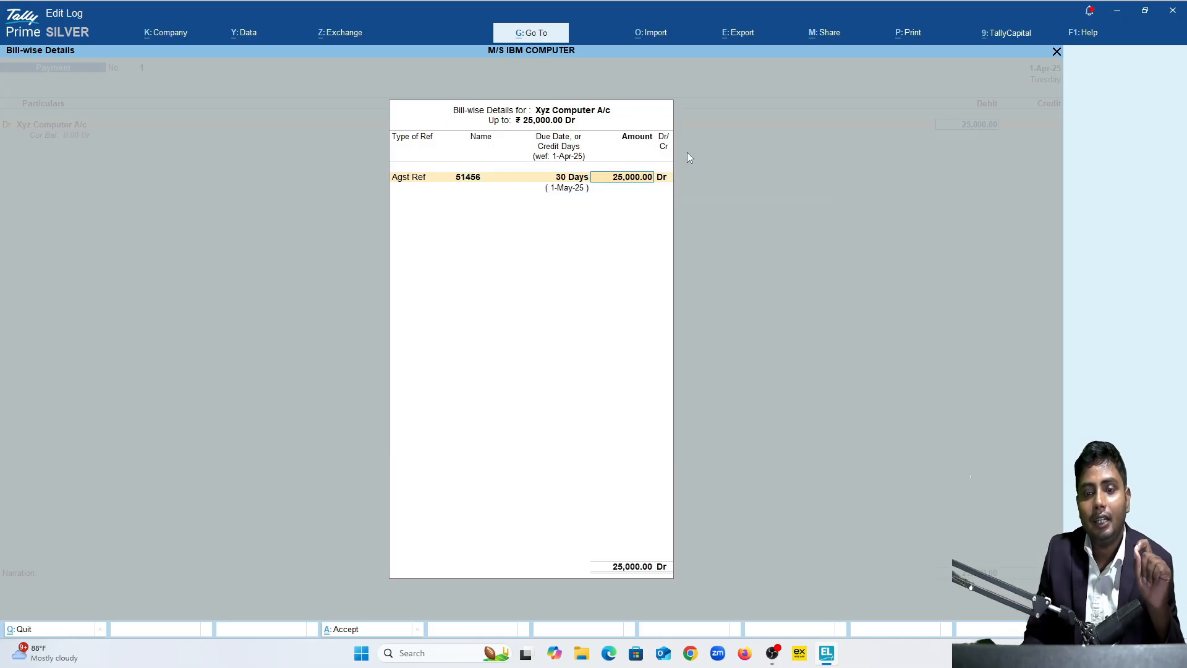
key(Return)
key(Return)
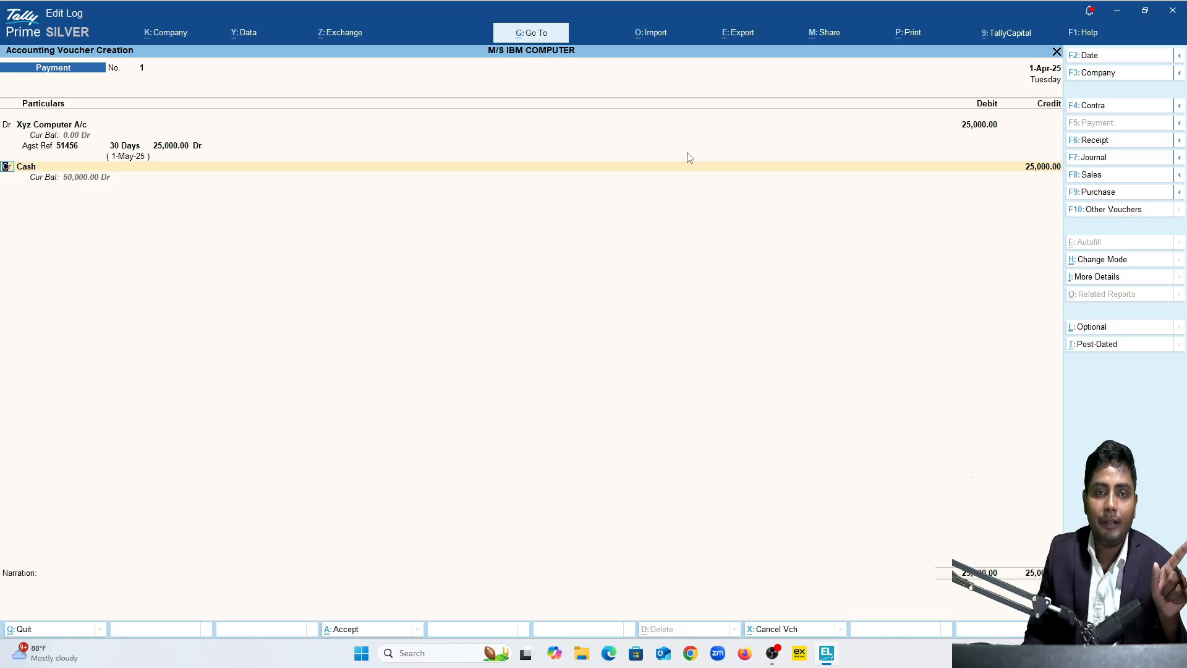
Credit Cash with 25,000, leave the narration blank and save the payment voucher
key(Return)
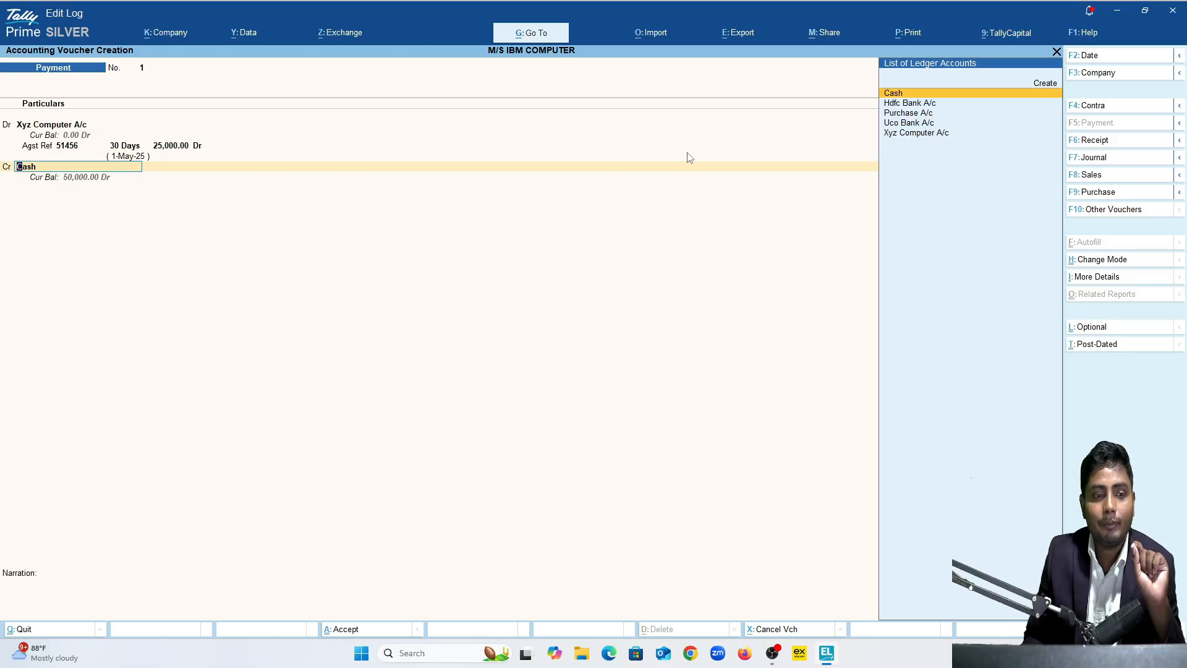
key(Return)
key(Return)
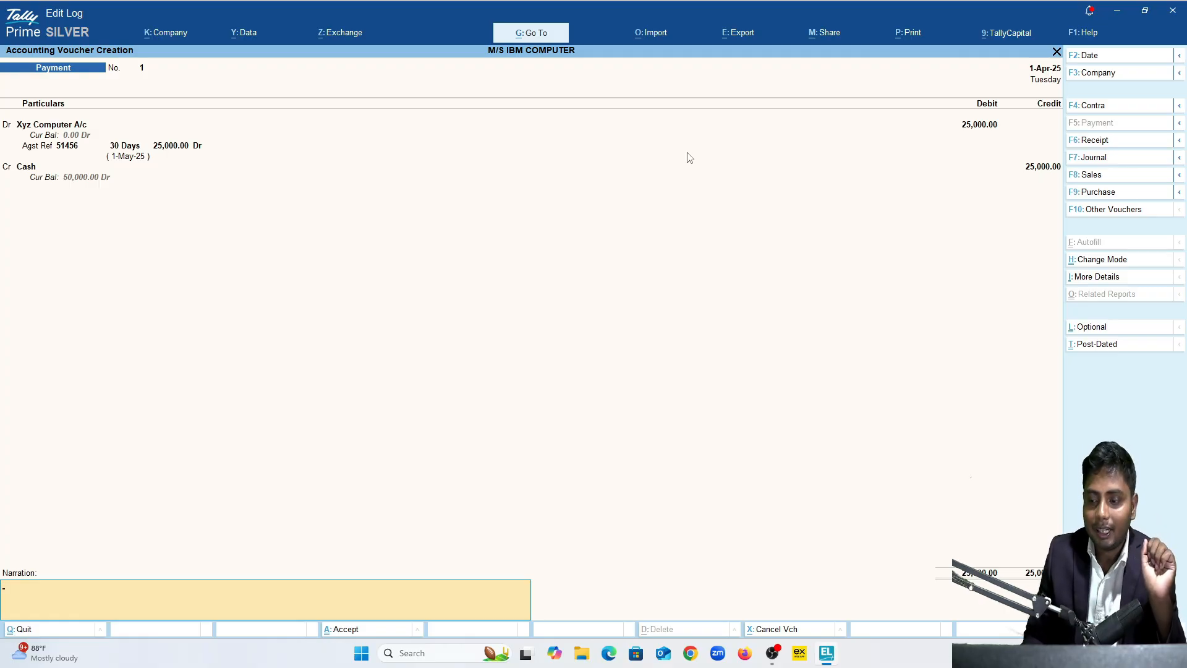
key(Return)
key(Return)
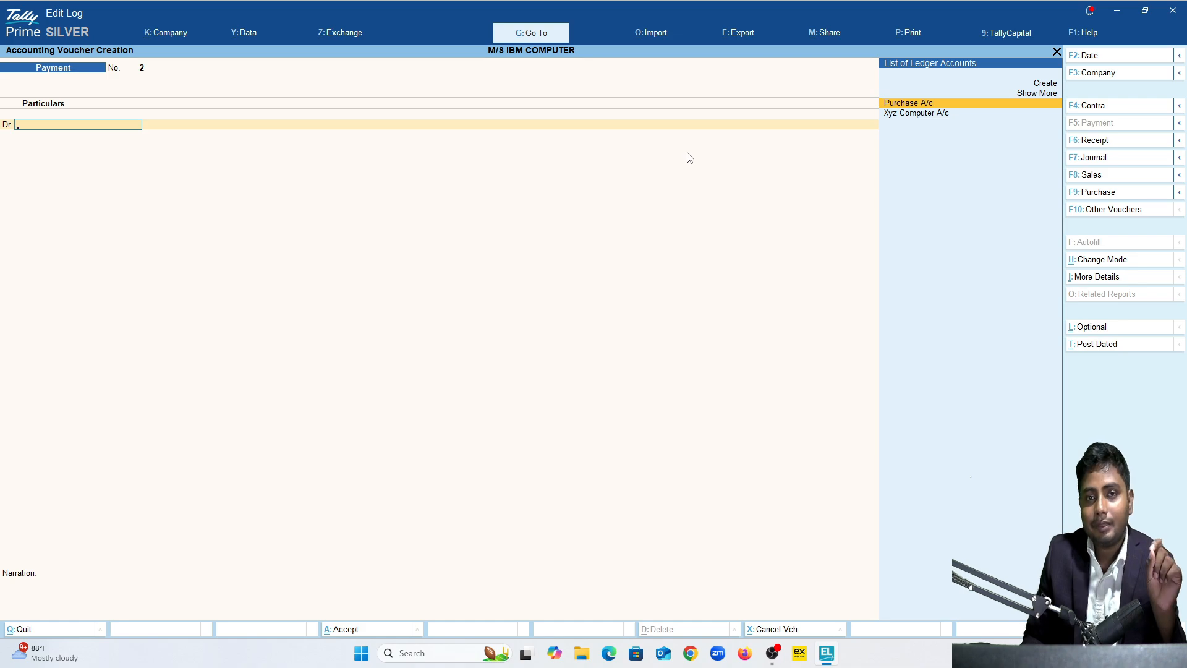